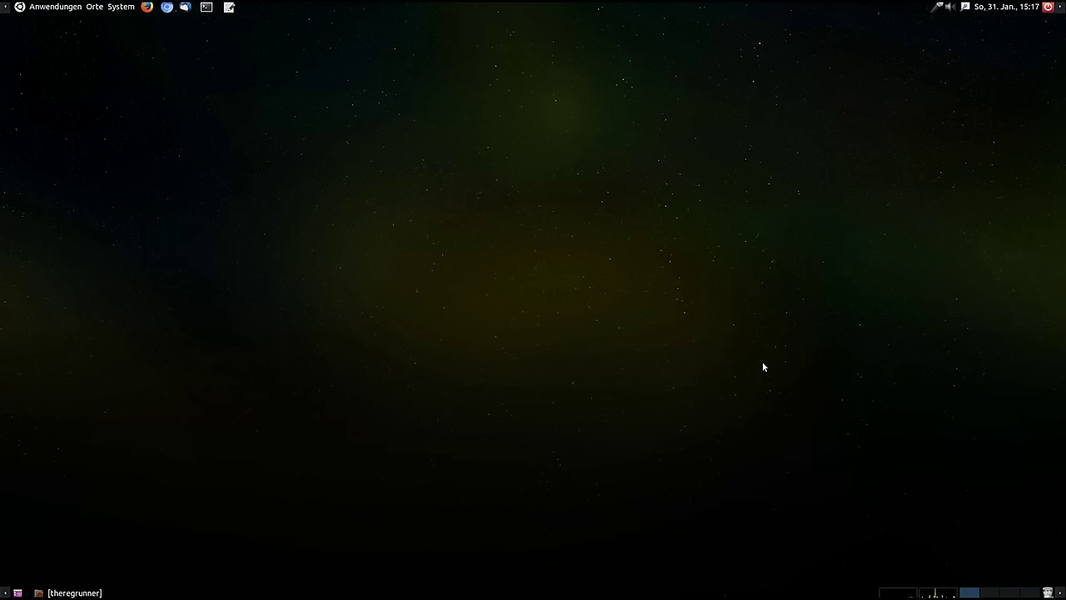
Step: Launch GIMP from the MATE Anwendungen > Grafik menu
click(58, 10)
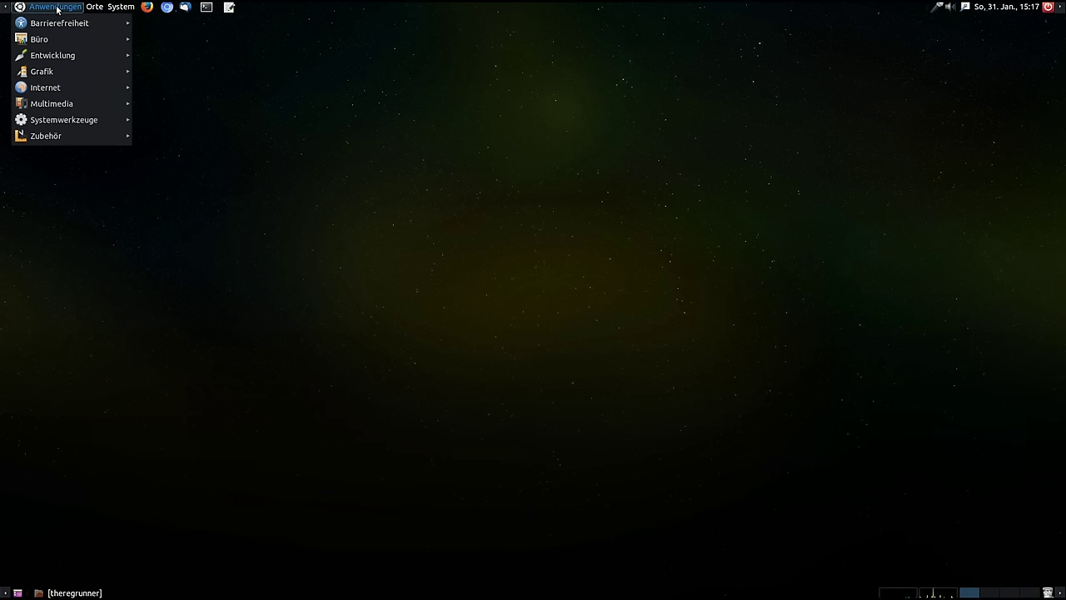
mouse_move(50, 71)
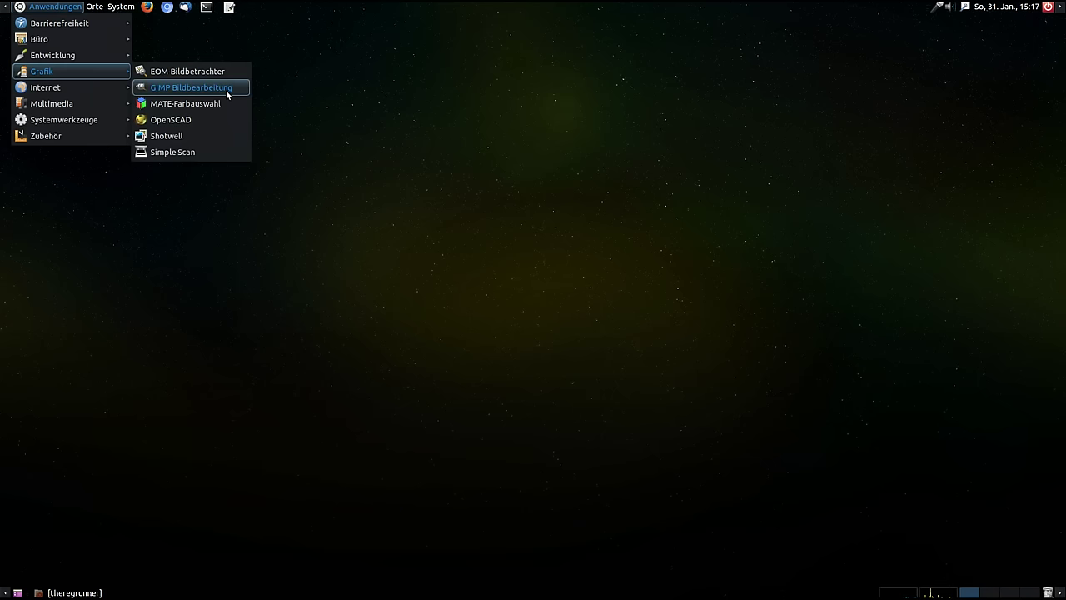
click(226, 90)
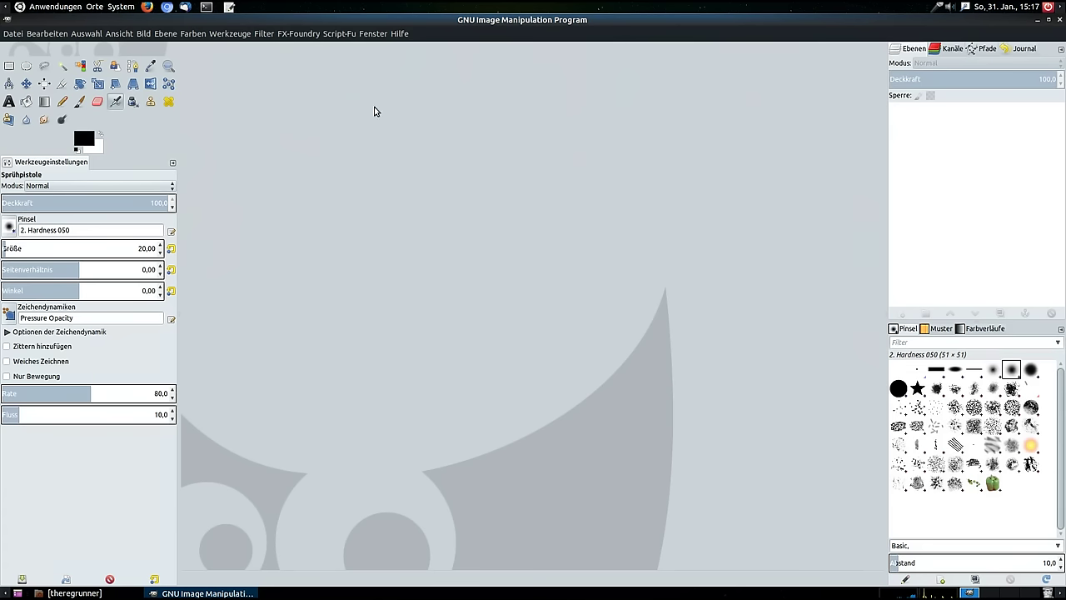
Step: Create a new blank white 640×400 image and zoom in to 150%
click(16, 35)
click(29, 54)
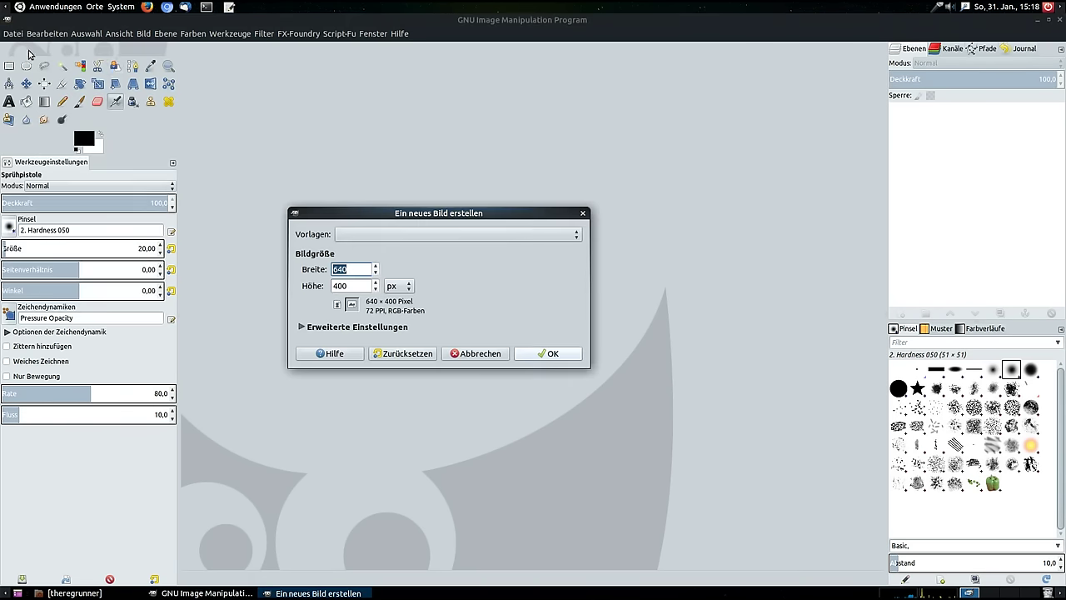
click(550, 355)
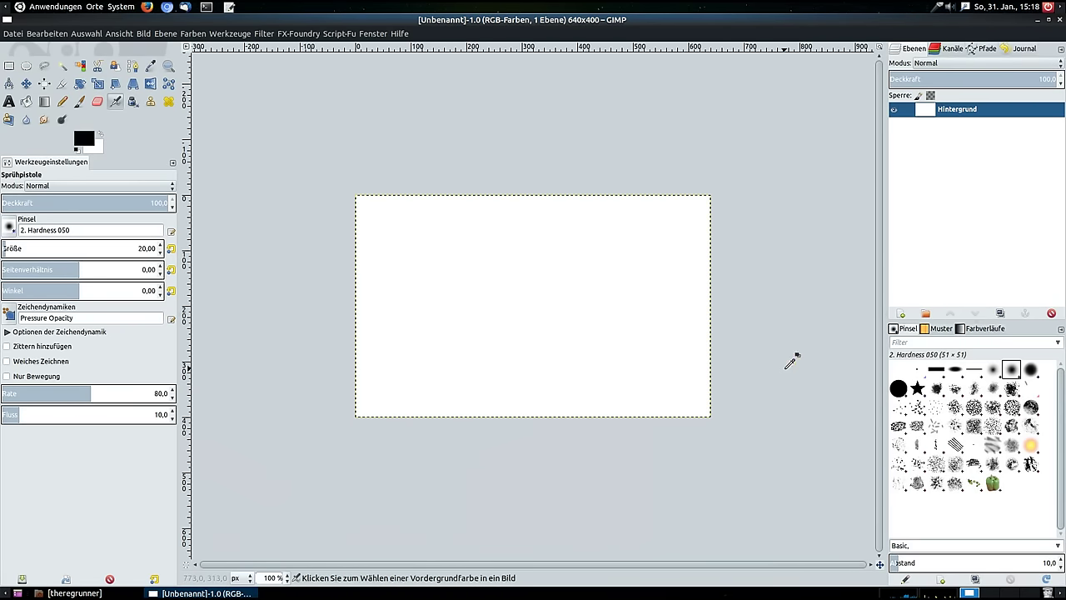
ctrl+scroll(825, 367, up, 1)
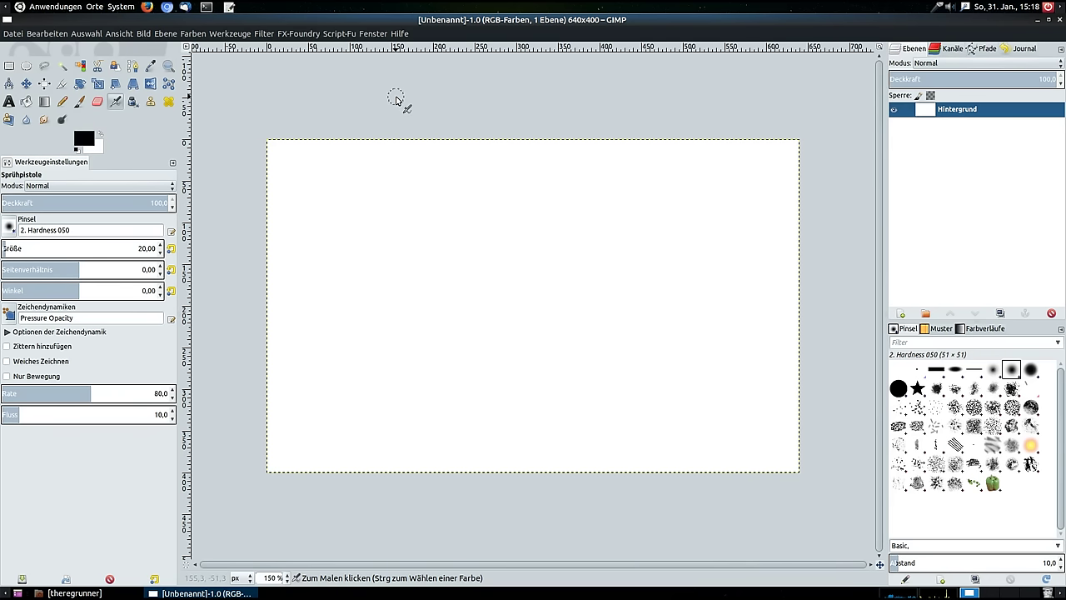
Step: Add the word 'Linux' in 135 px text near the canvas's lower left
click(8, 102)
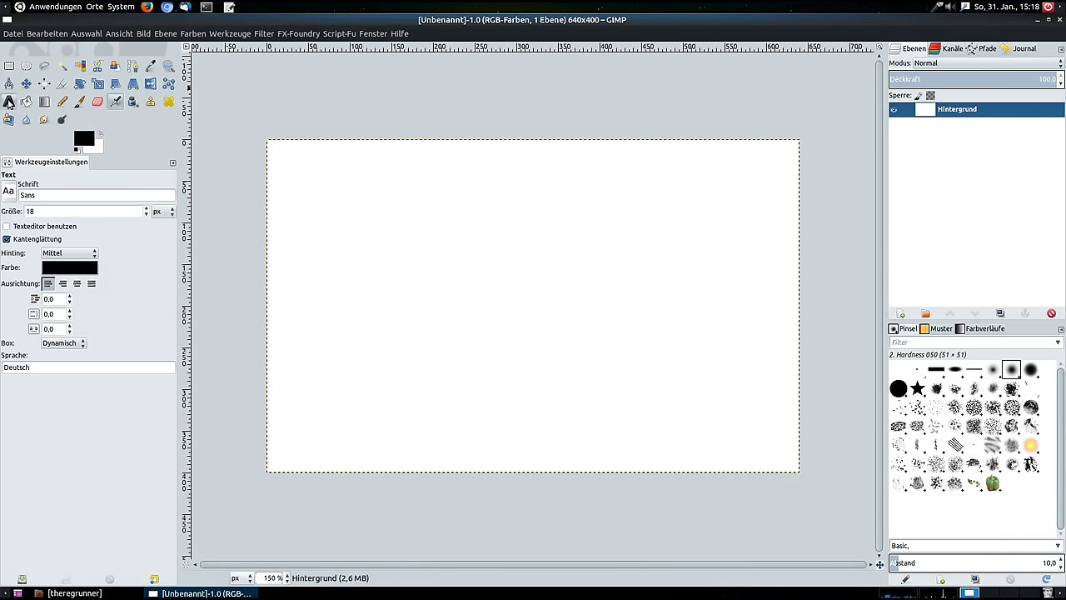
click(89, 211)
drag(89, 211, 1, 200)
text(135)
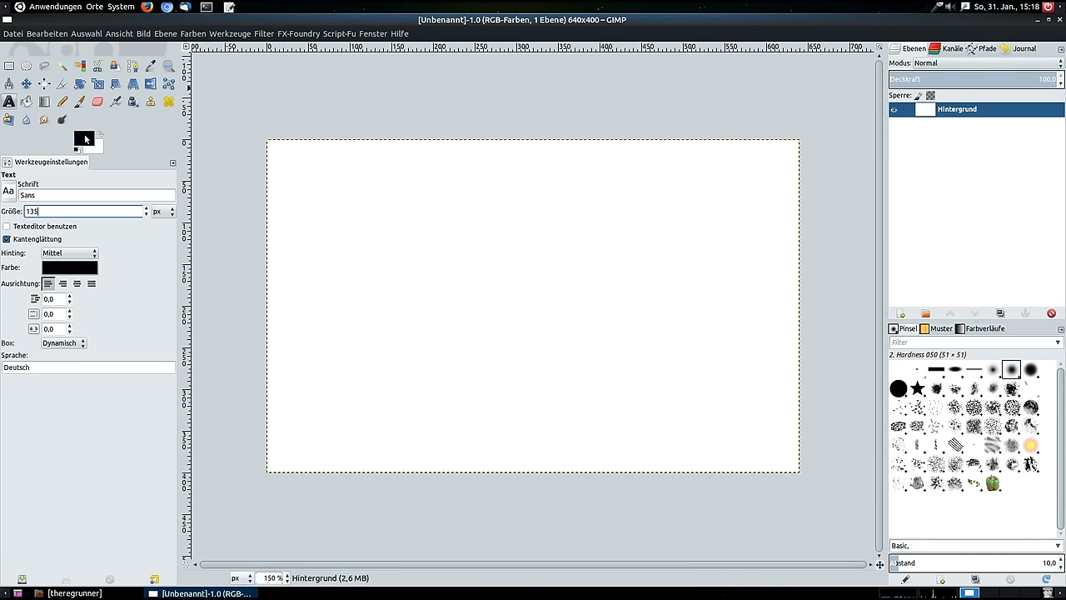
click(290, 338)
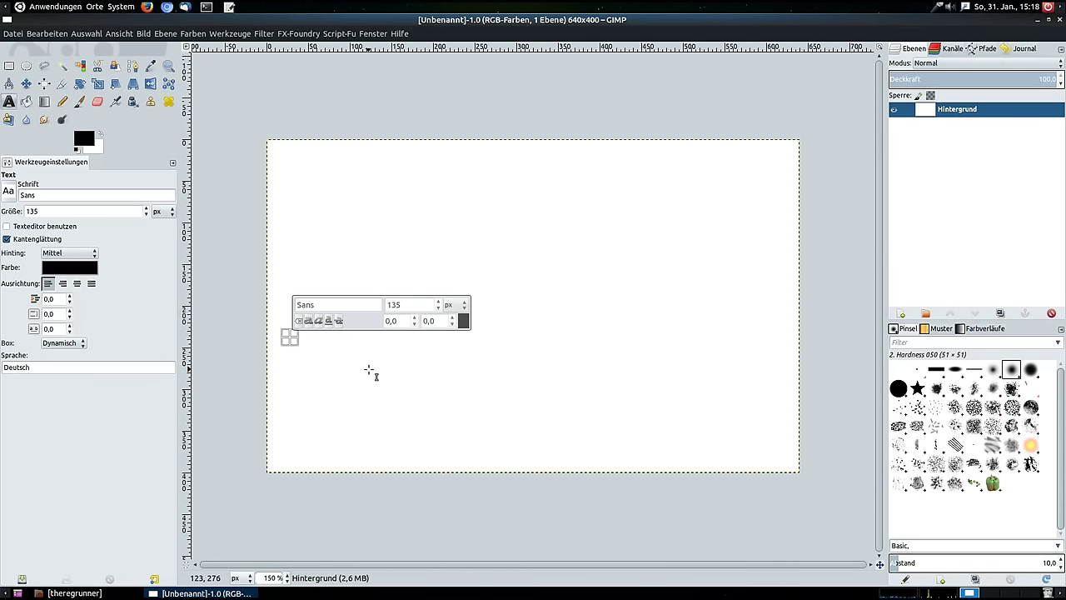
text(L)
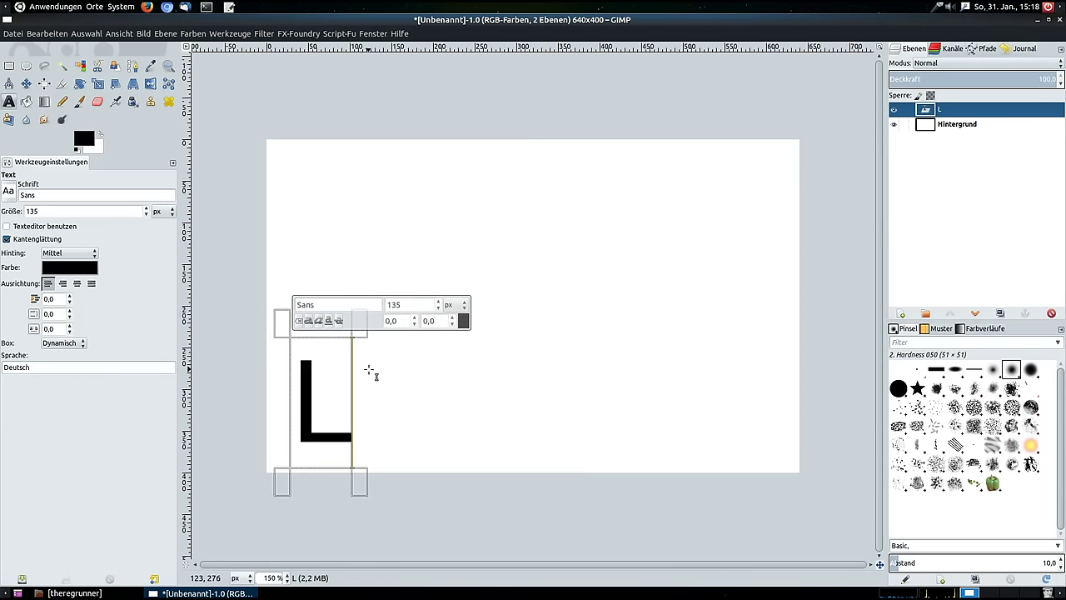
text(inux)
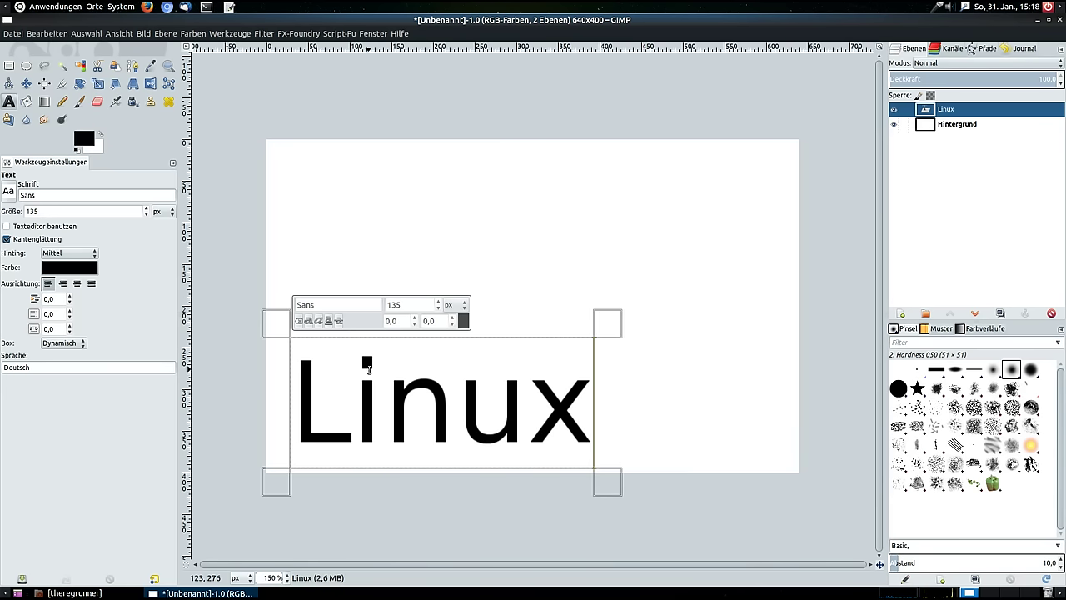
Step: Move the Linux text layer toward the canvas centre and reselect the text for editing
click(27, 84)
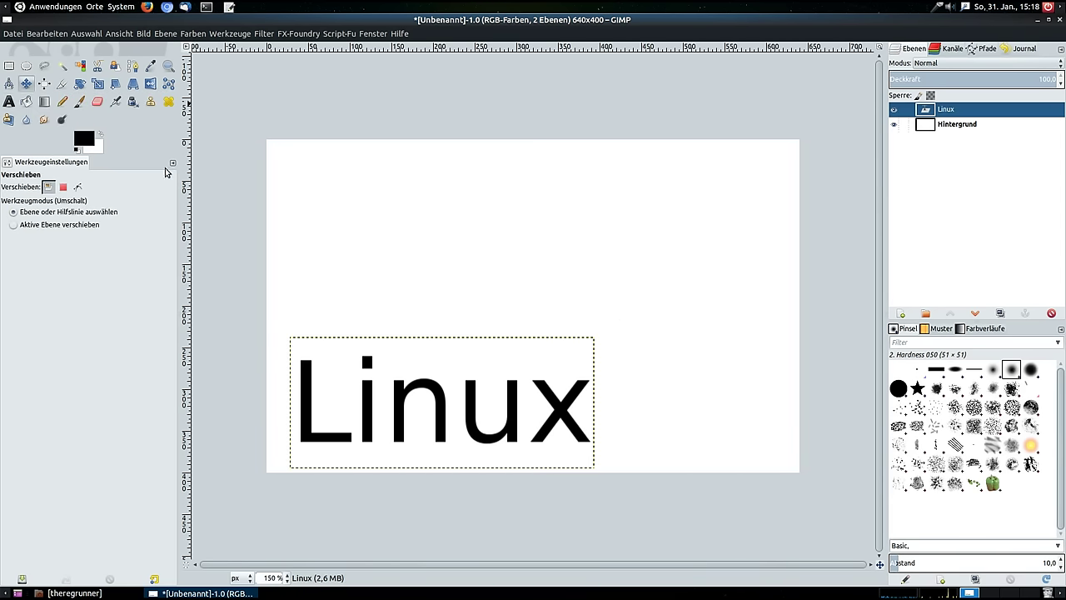
drag(432, 388, 522, 274)
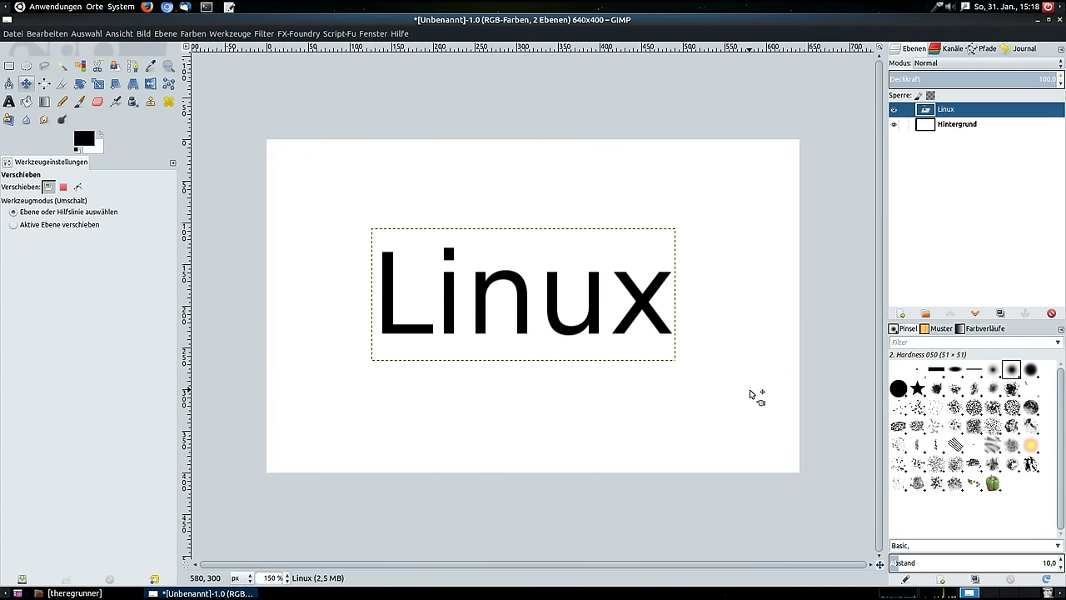
click(8, 101)
click(670, 305)
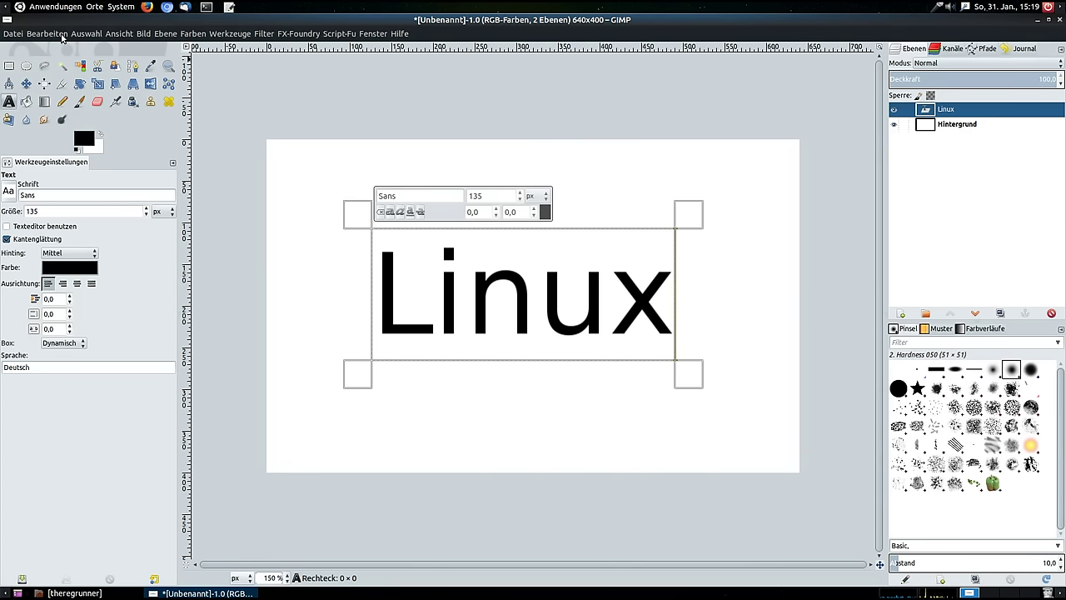
Step: Copy the Linux text into a new 365×158 image, then return to the original canvas
click(45, 38)
click(58, 118)
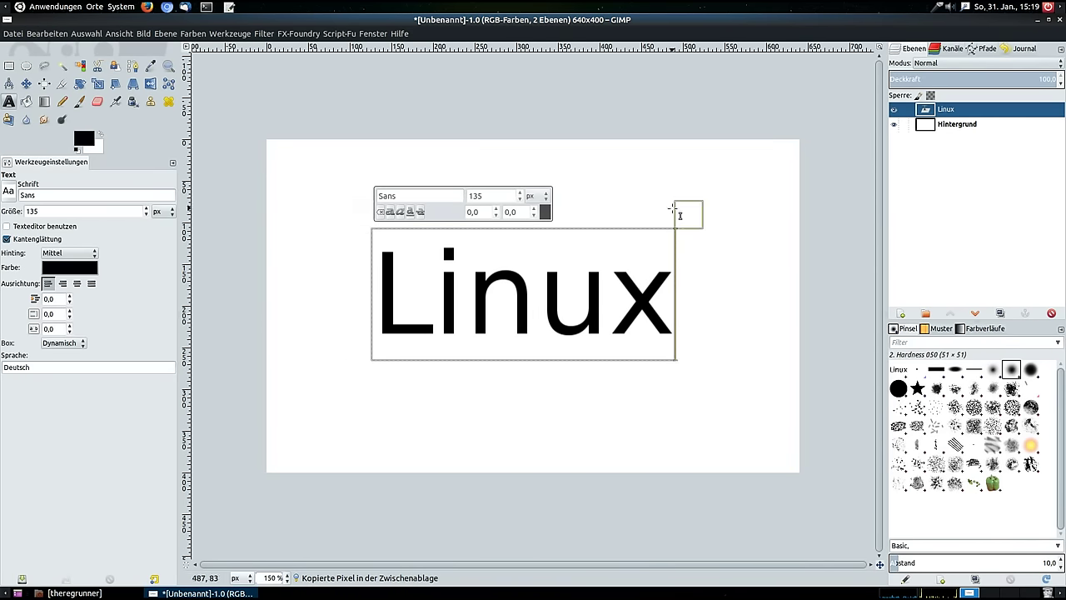
click(43, 34)
mouse_move(63, 170)
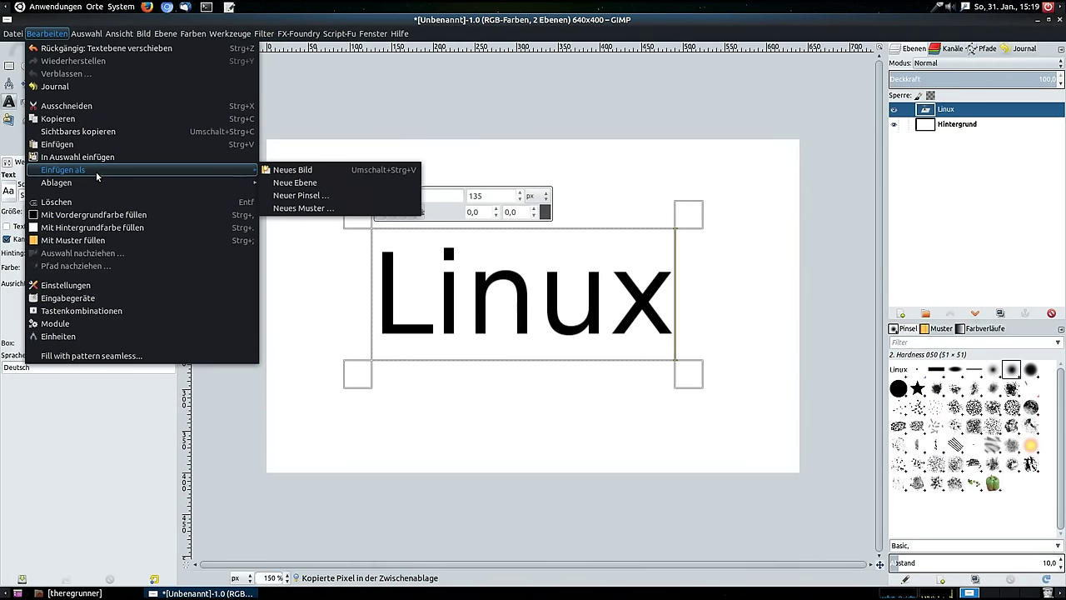
click(317, 169)
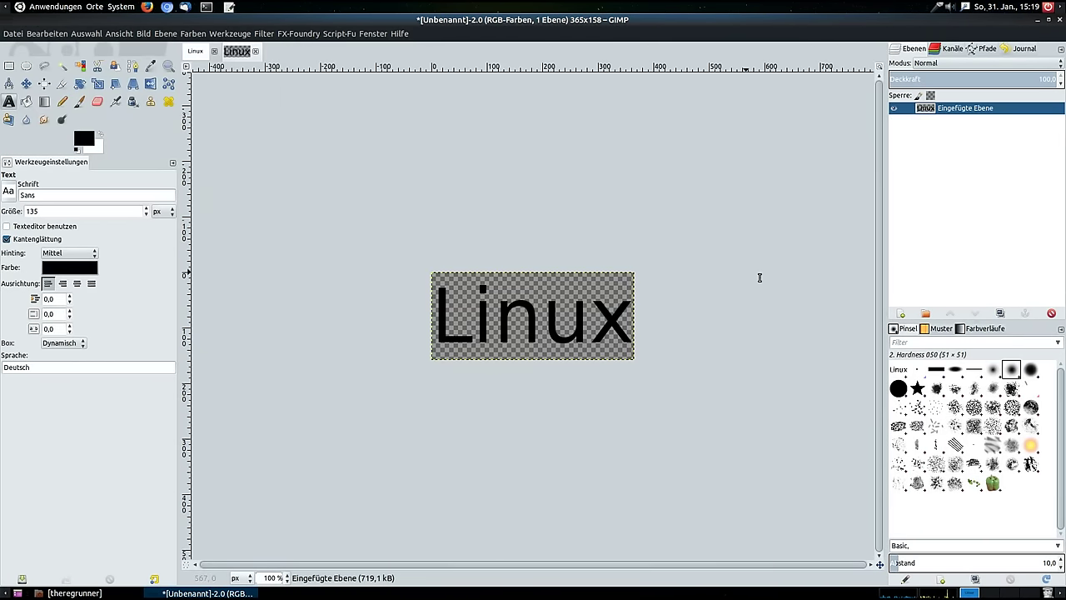
key(plus)
key(plus)
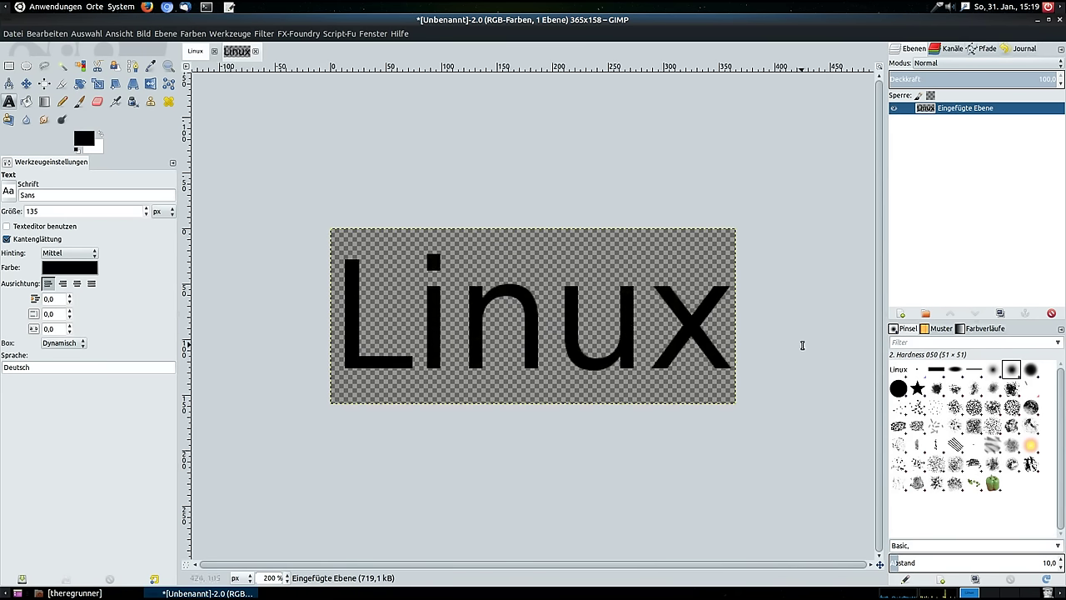
key(plus)
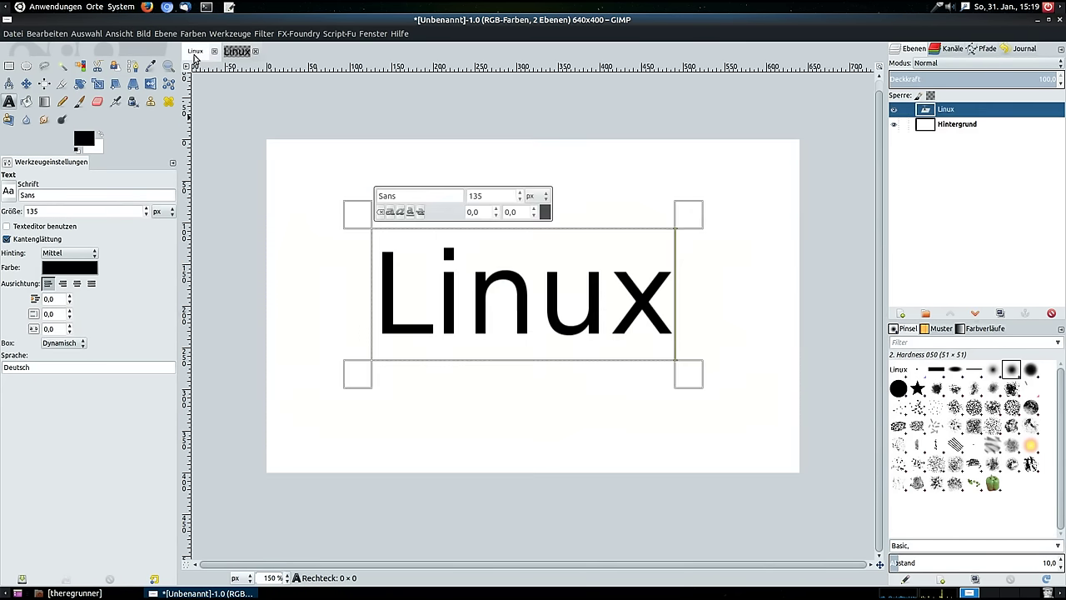
click(195, 52)
Step: Shorten the text to 'Linu' and paste it as a new layer in the 365×158 image
key(BackSpace)
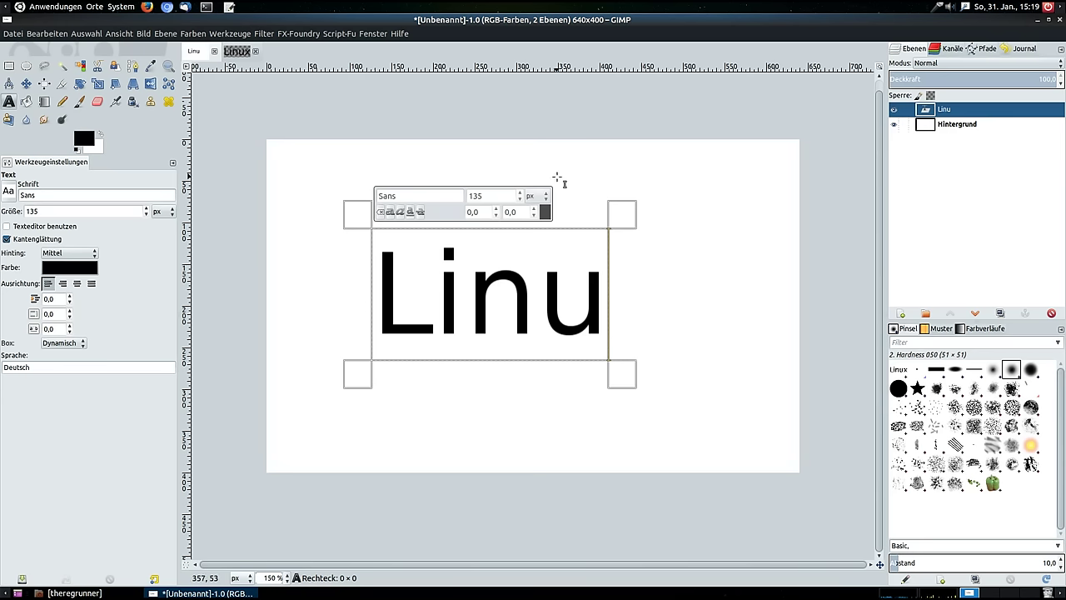
click(49, 36)
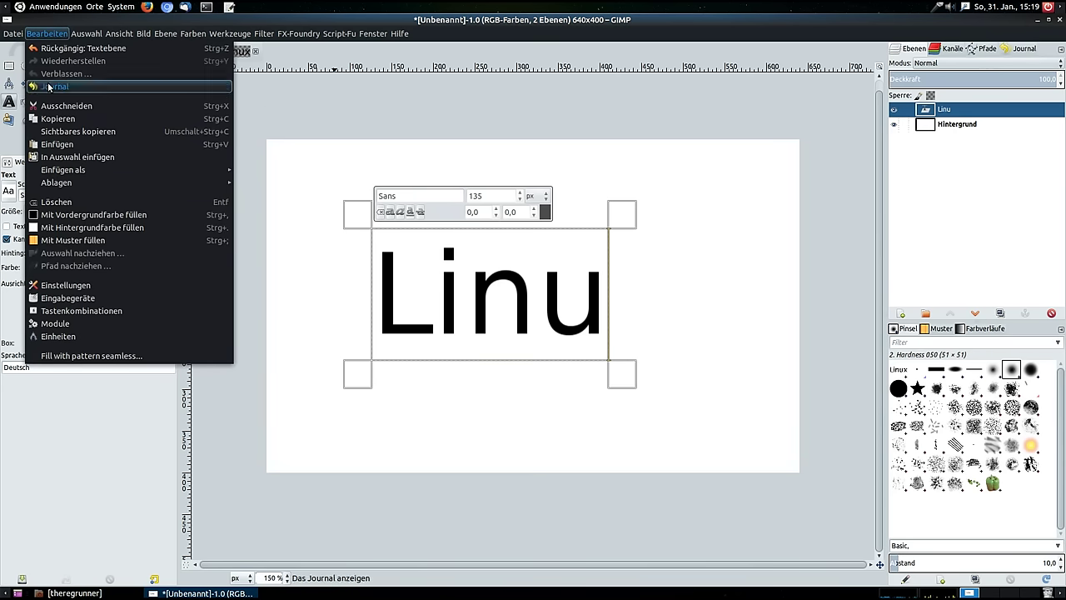
click(66, 120)
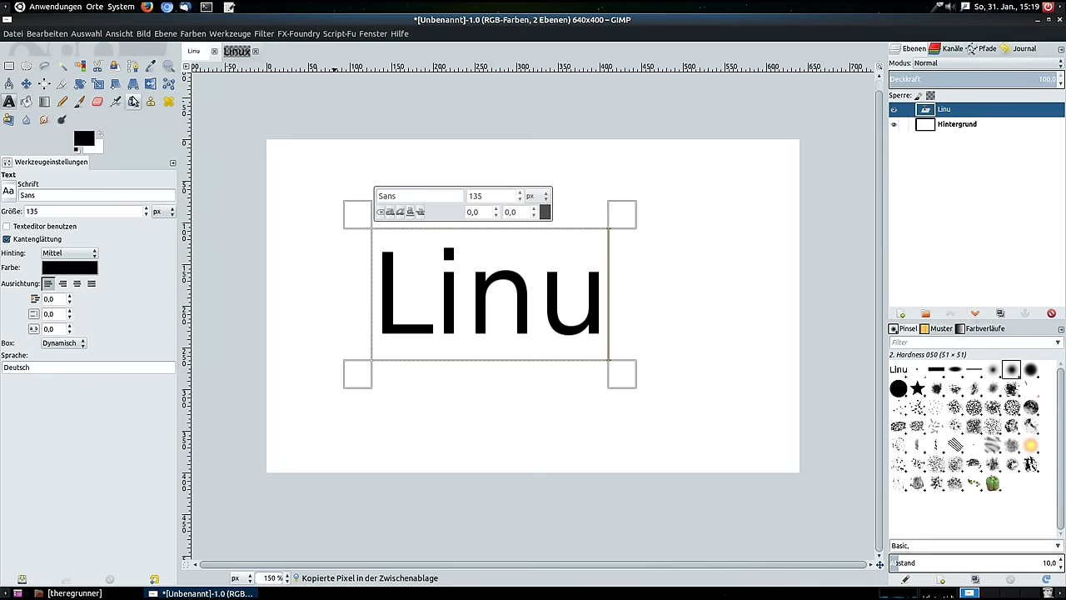
click(237, 51)
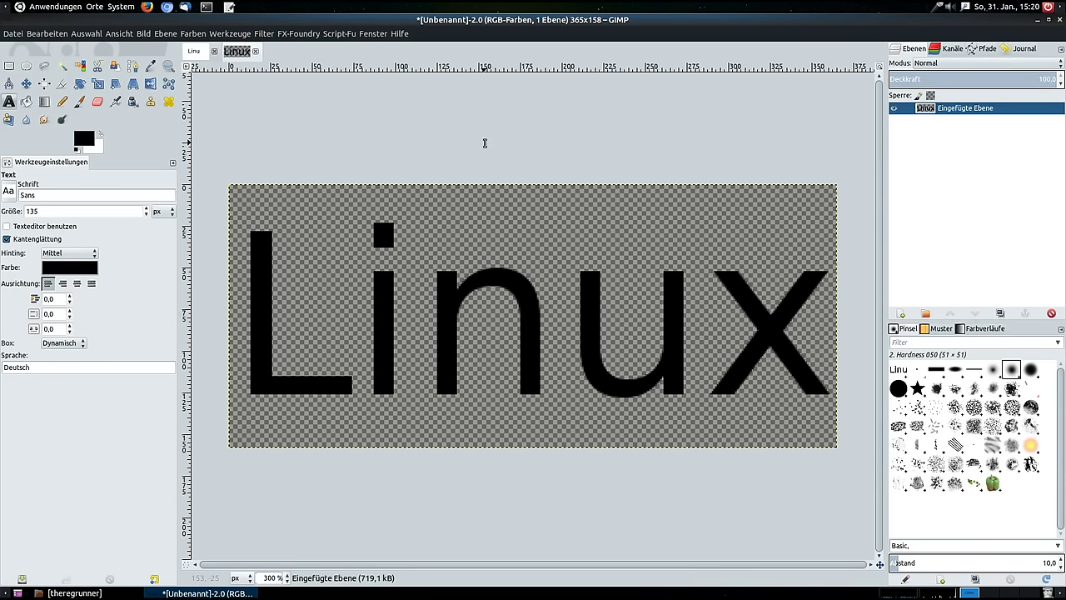
click(48, 35)
mouse_move(64, 170)
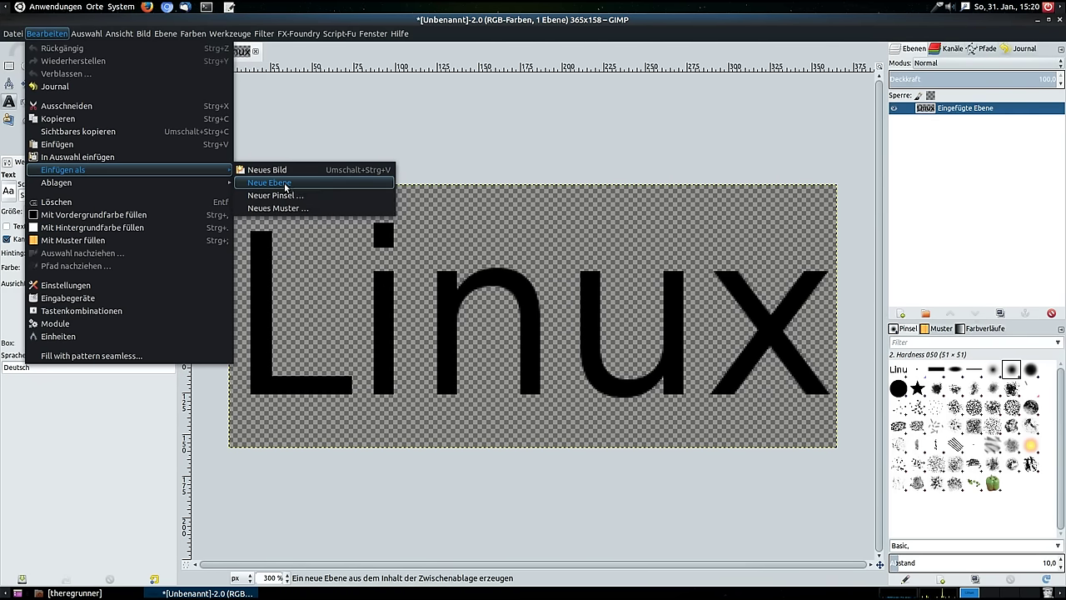
click(285, 183)
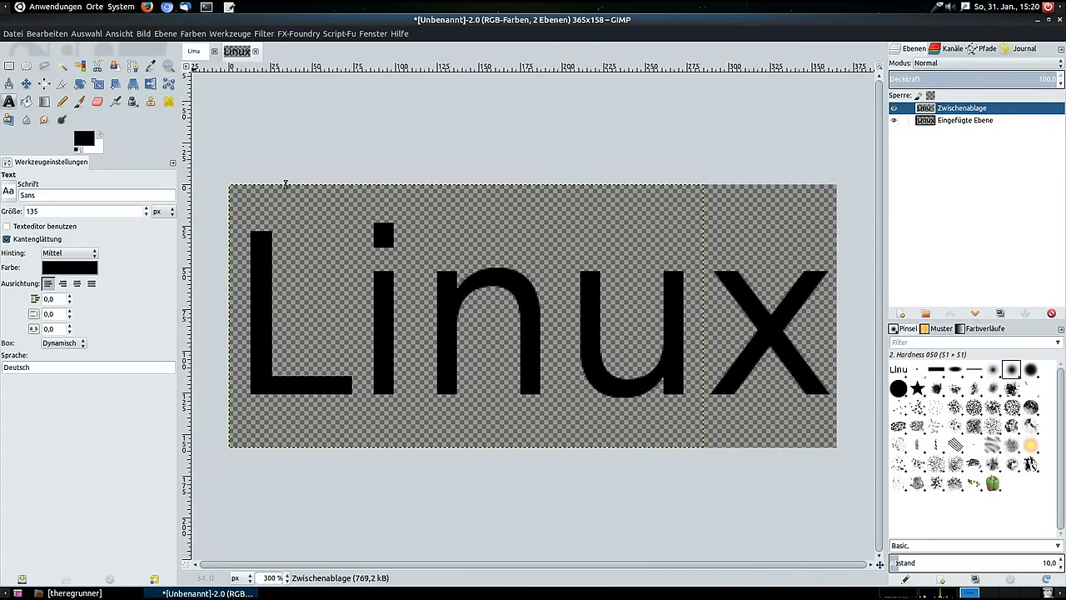
Step: Toggle the Eingefügte Ebene layer's visibility to compare, leaving it visible
click(894, 121)
click(894, 120)
click(895, 120)
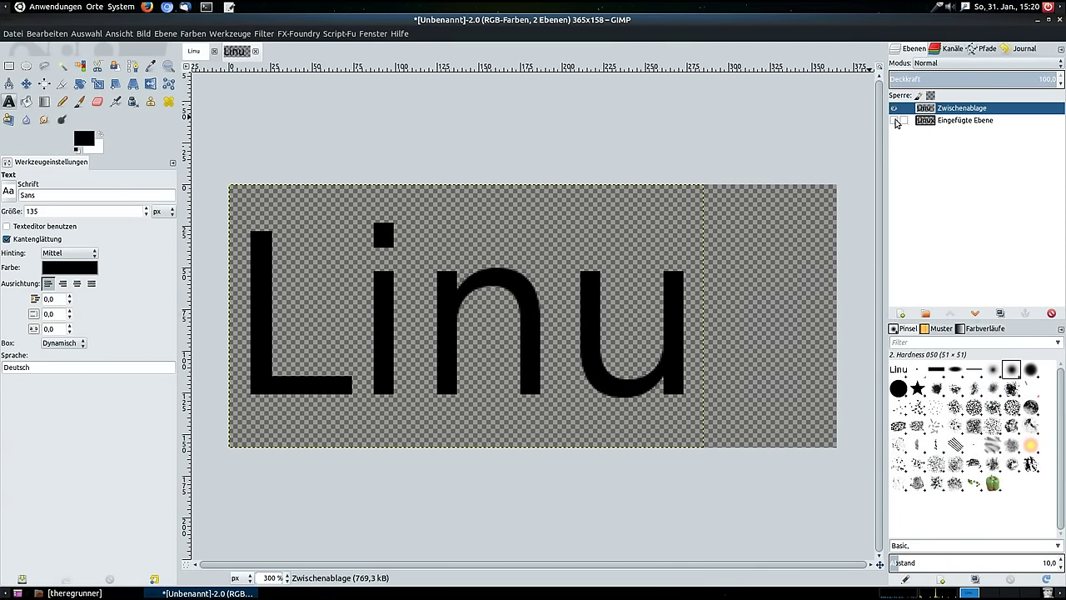
click(894, 121)
click(894, 121)
click(894, 120)
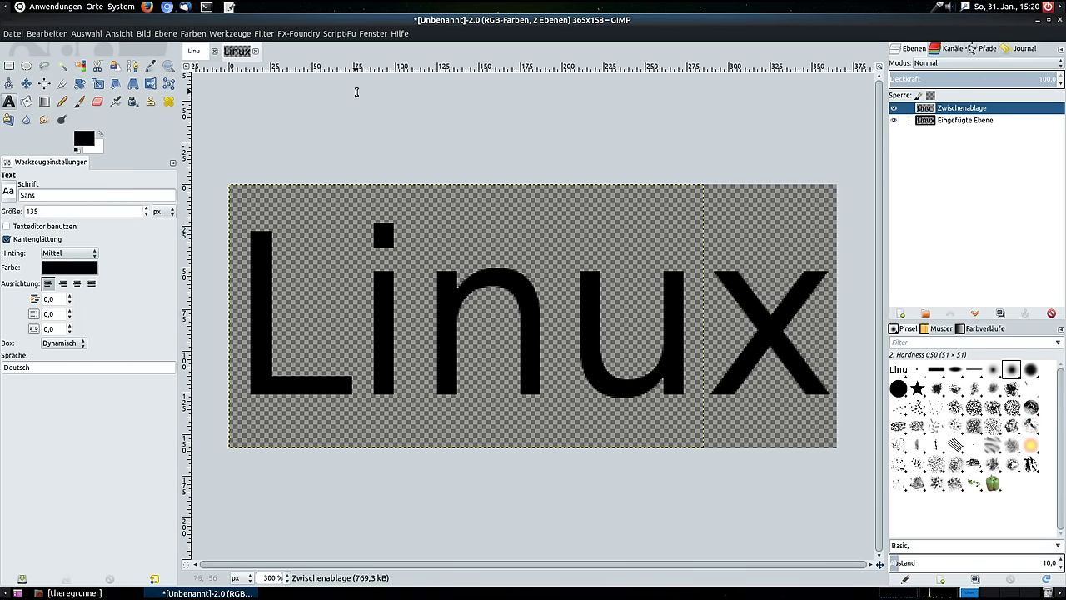
Step: Shorten the text to 'Lin' and paste it as a new layer in the Linux image
click(194, 55)
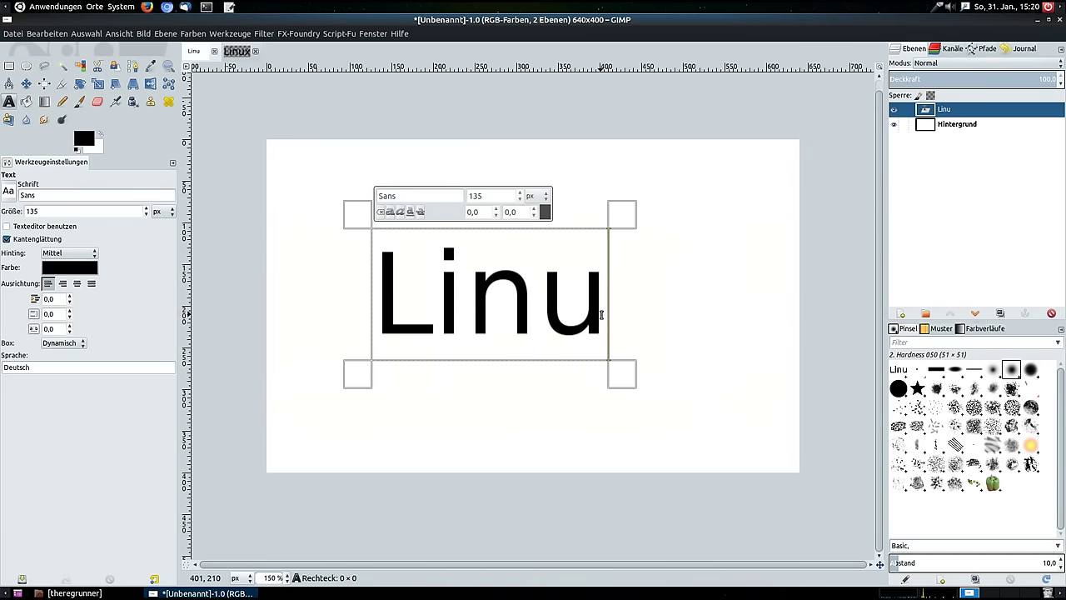
key(BackSpace)
click(32, 35)
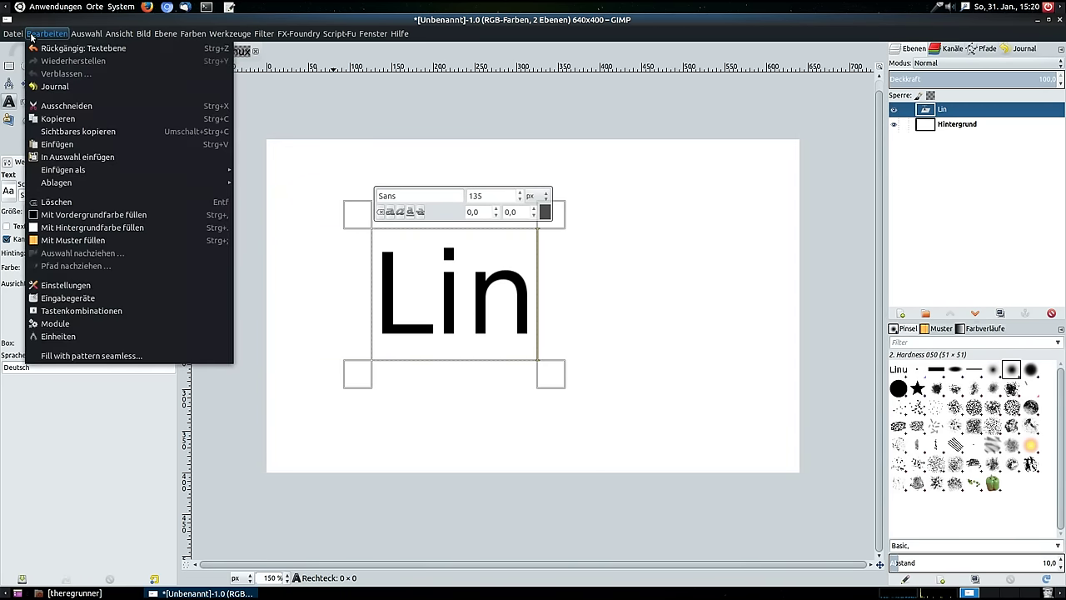
click(66, 118)
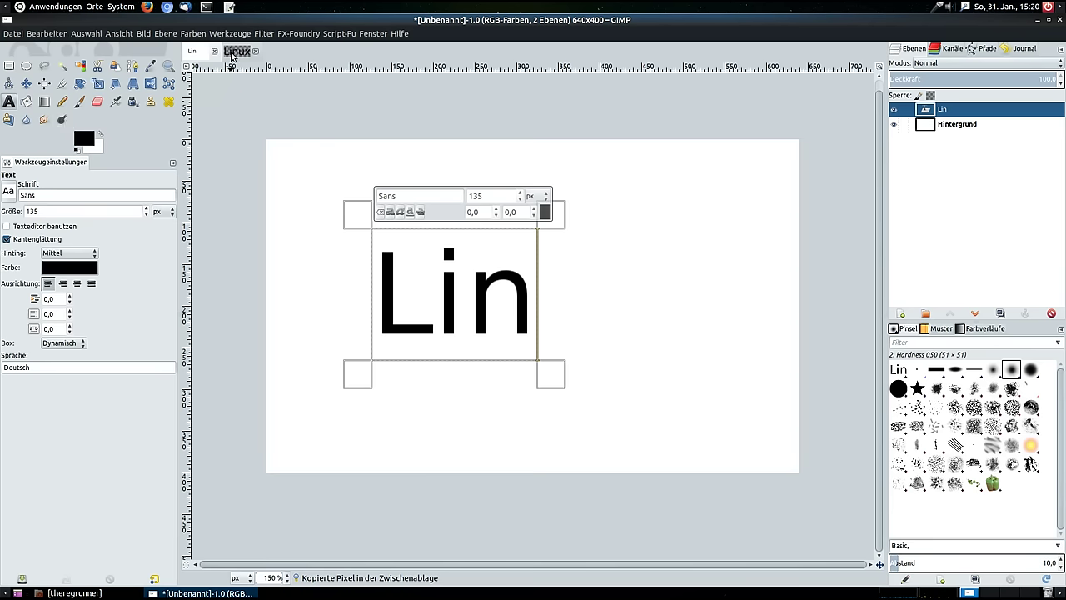
click(233, 54)
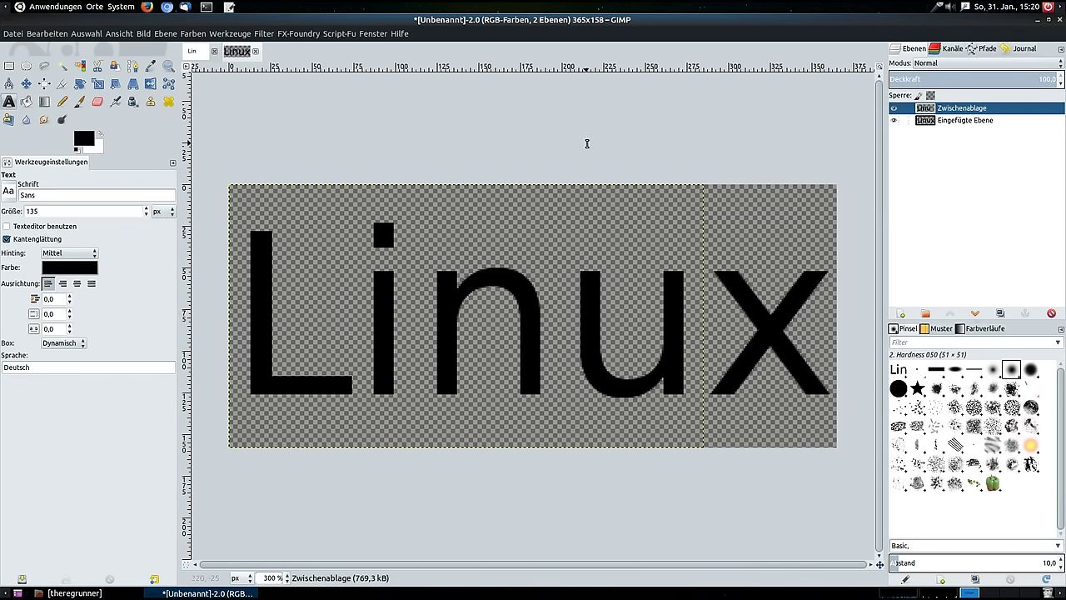
click(36, 38)
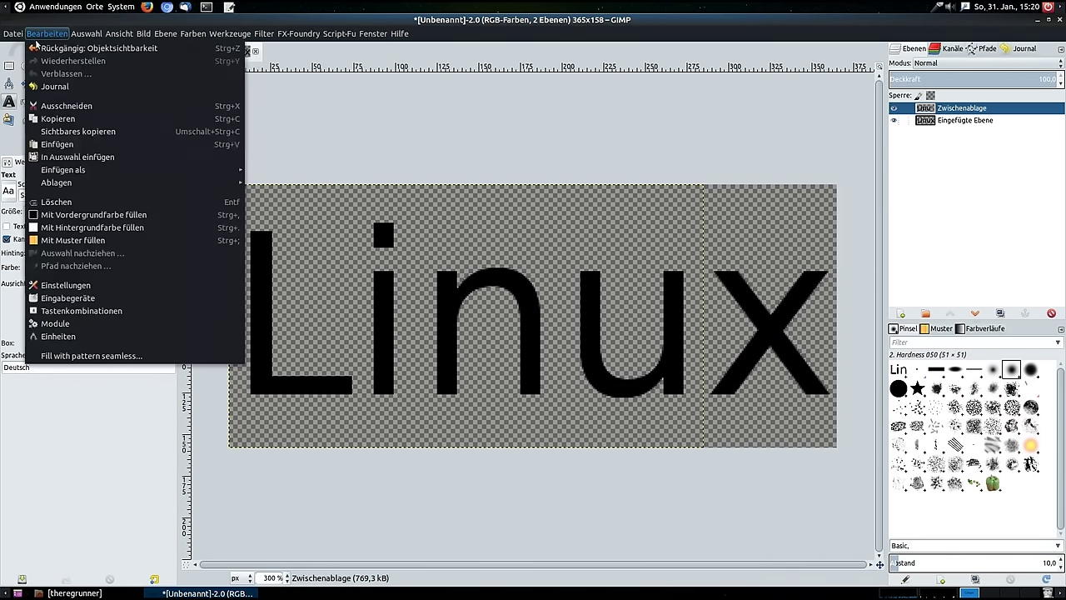
click(304, 187)
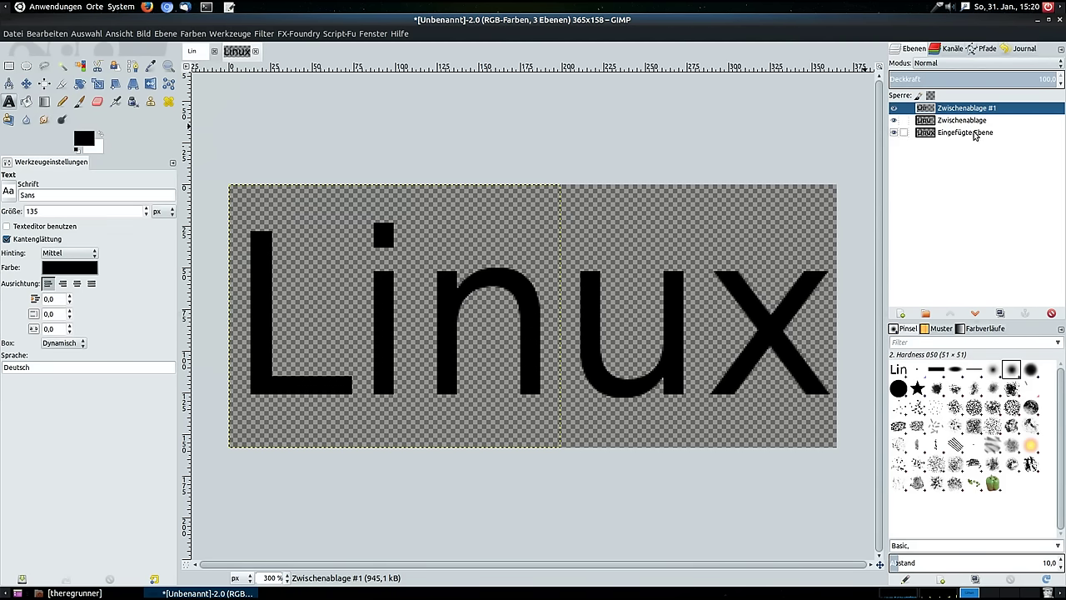
Step: Shorten the text to 'Li' and paste it as another new layer
click(194, 52)
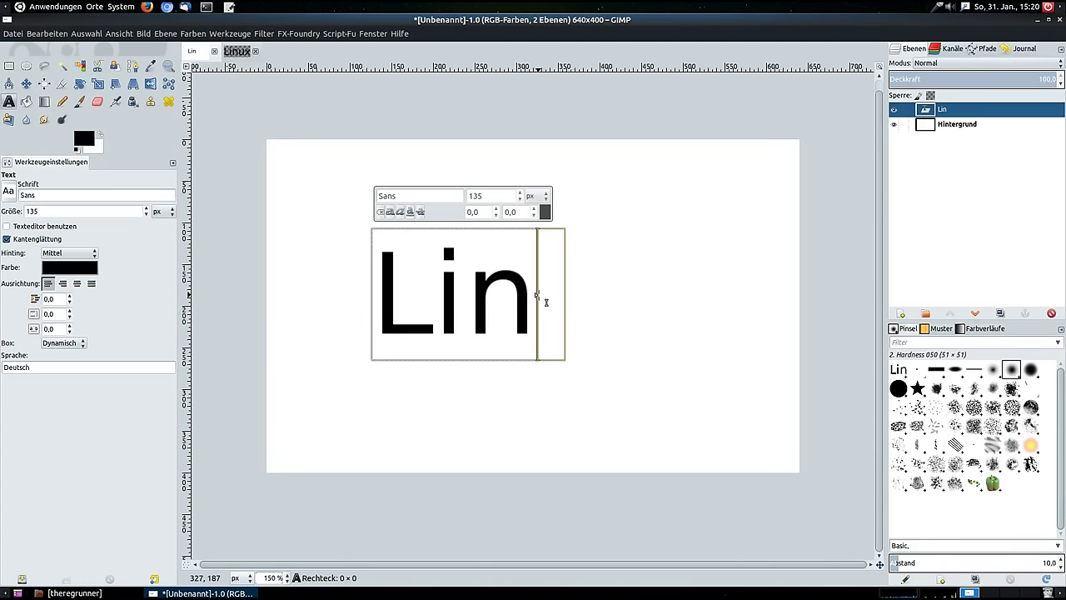
key(BackSpace)
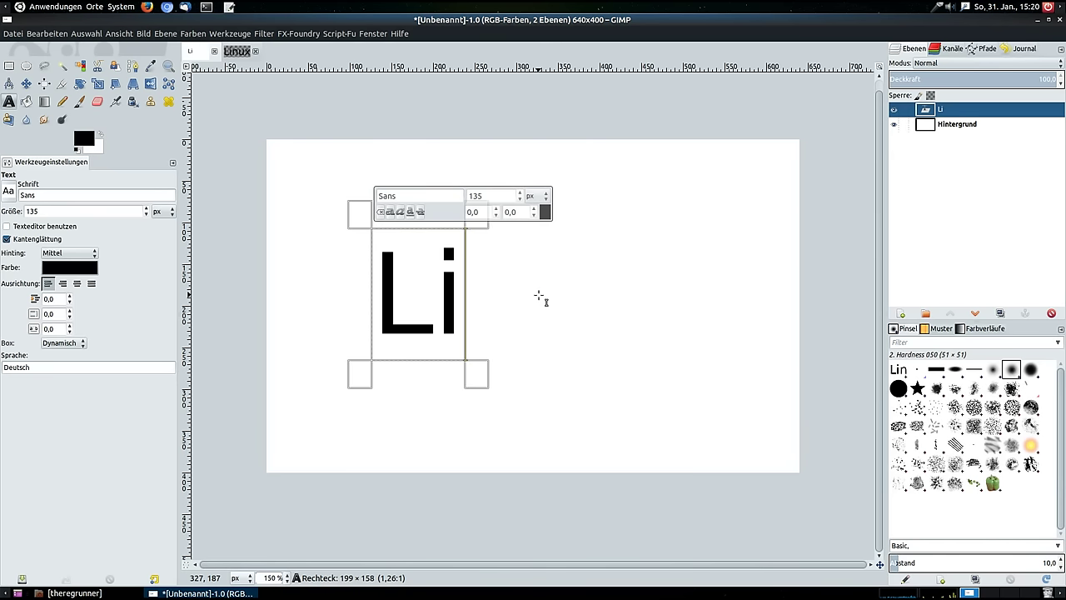
click(31, 34)
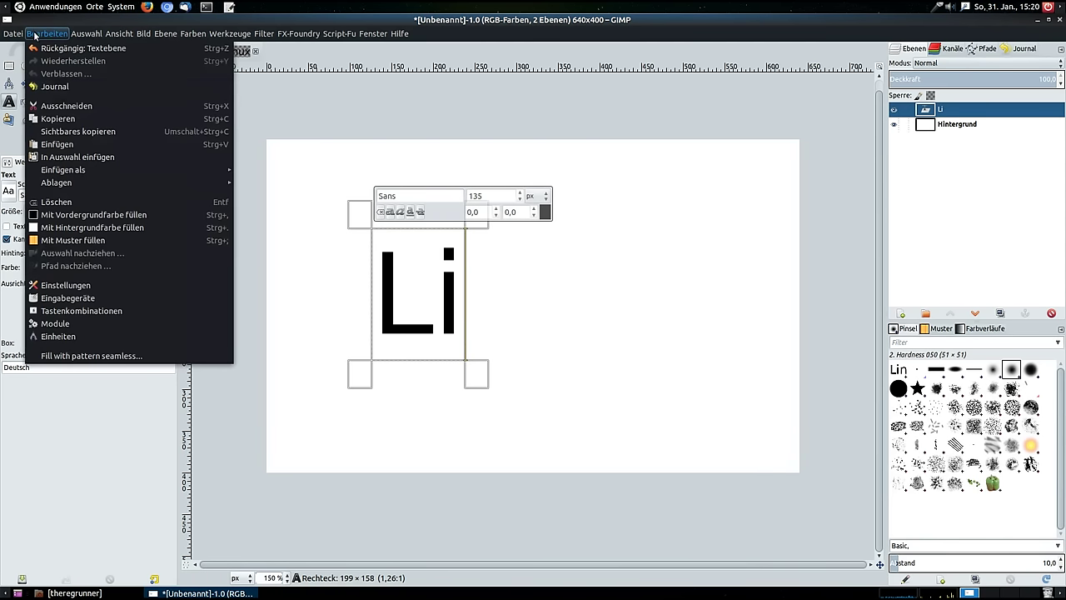
click(83, 113)
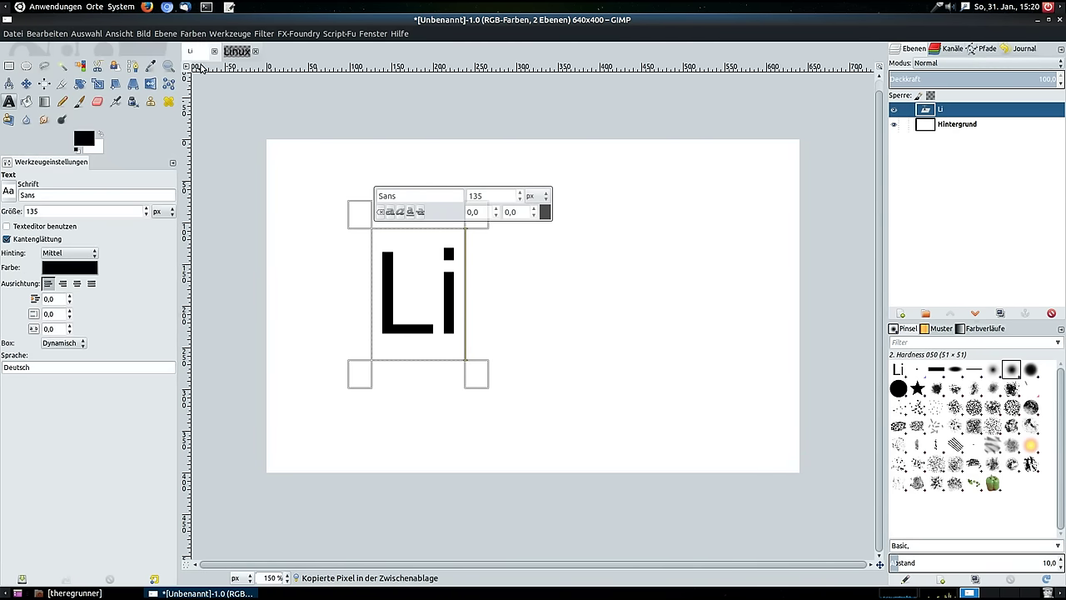
click(239, 54)
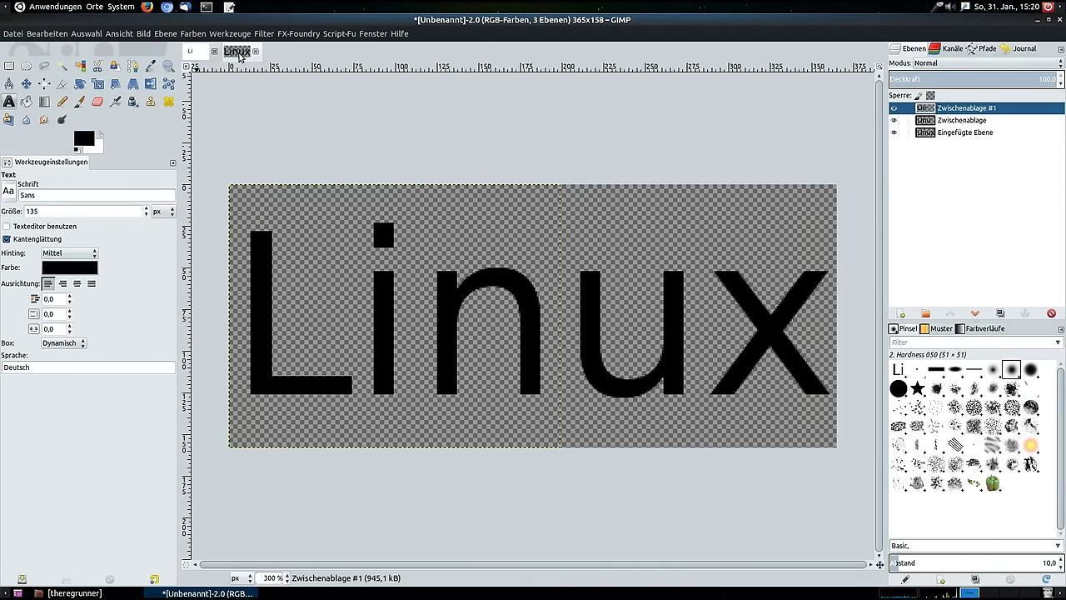
click(38, 39)
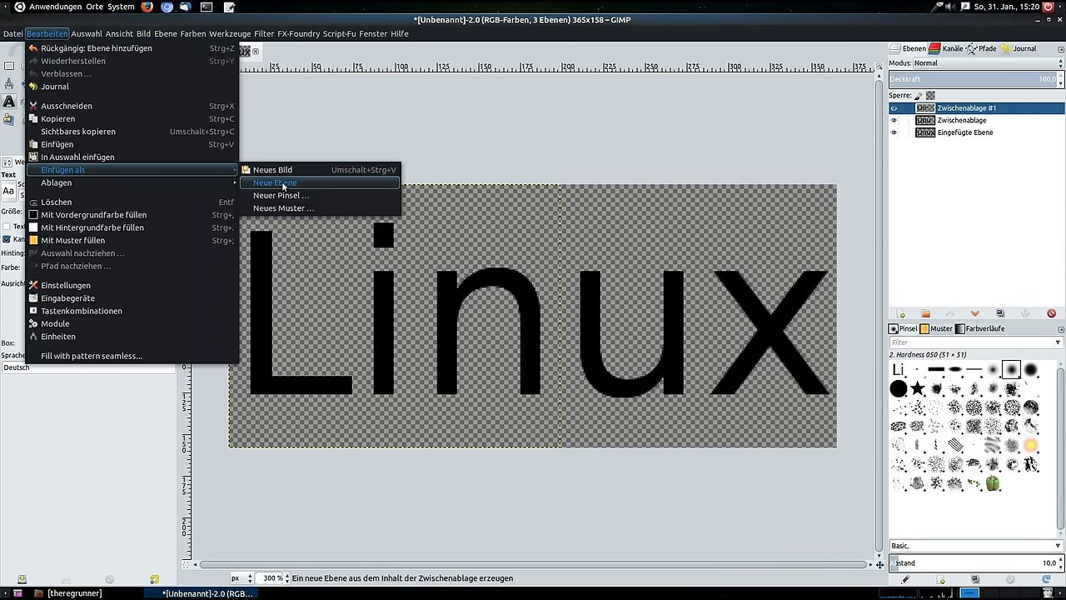
click(290, 183)
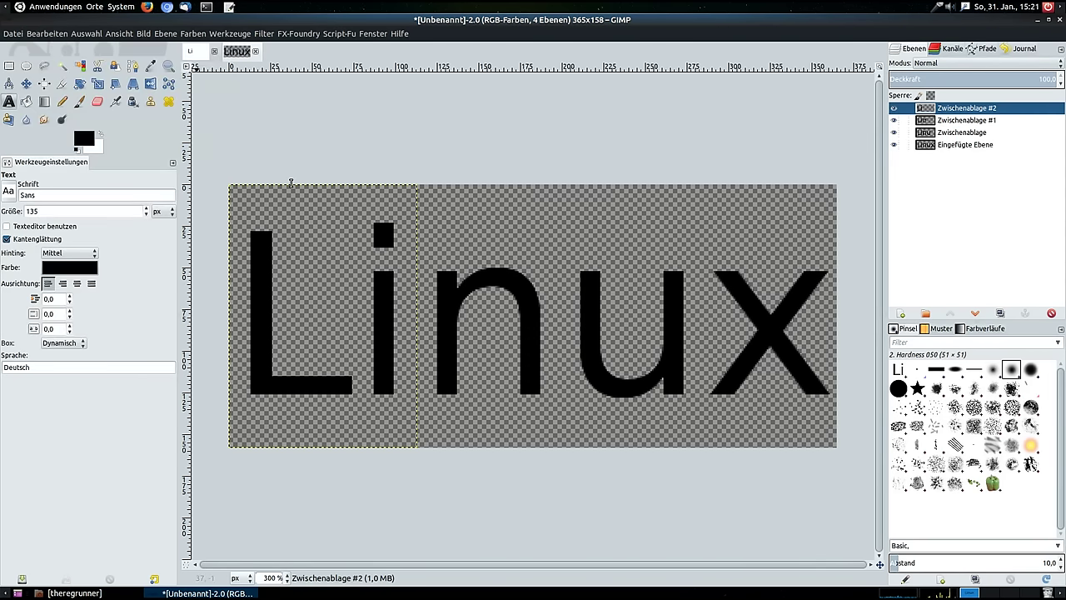
Step: Shorten the text to 'L' and paste it as the fifth layer
click(190, 51)
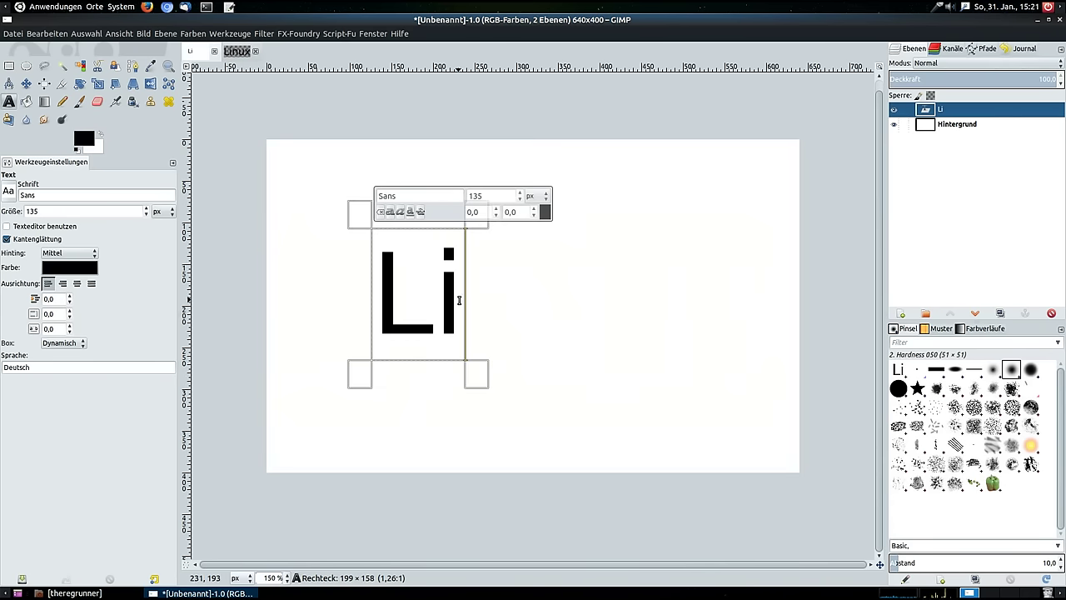
key(BackSpace)
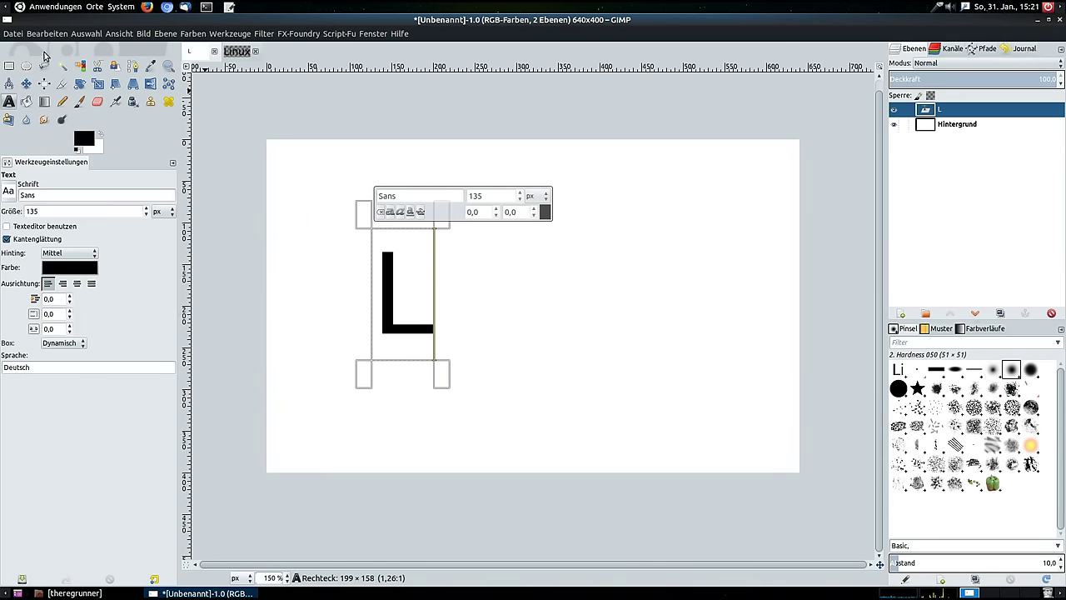
click(45, 35)
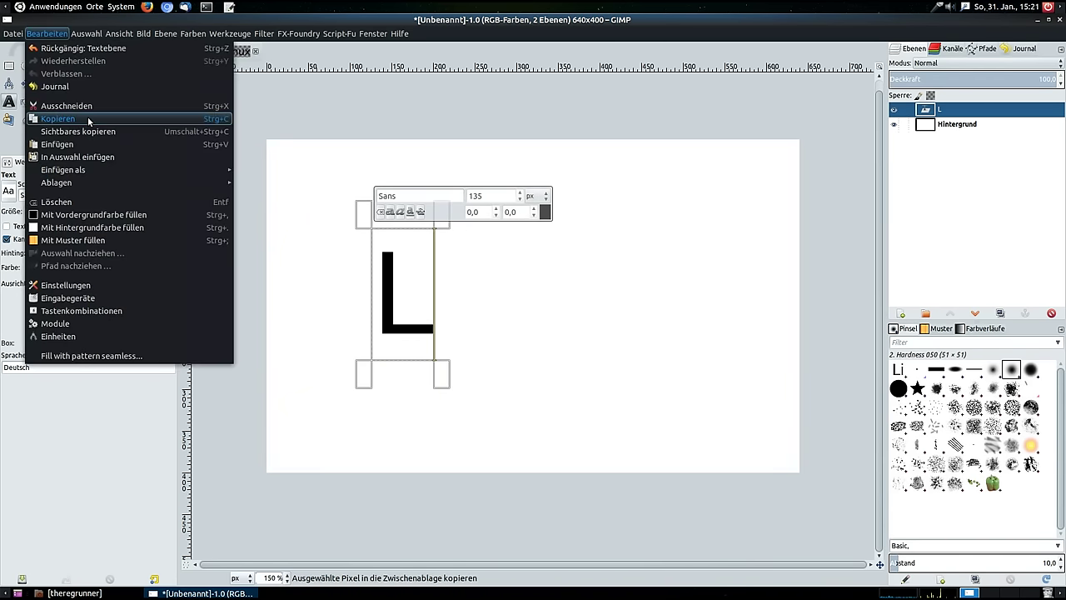
click(87, 118)
click(236, 52)
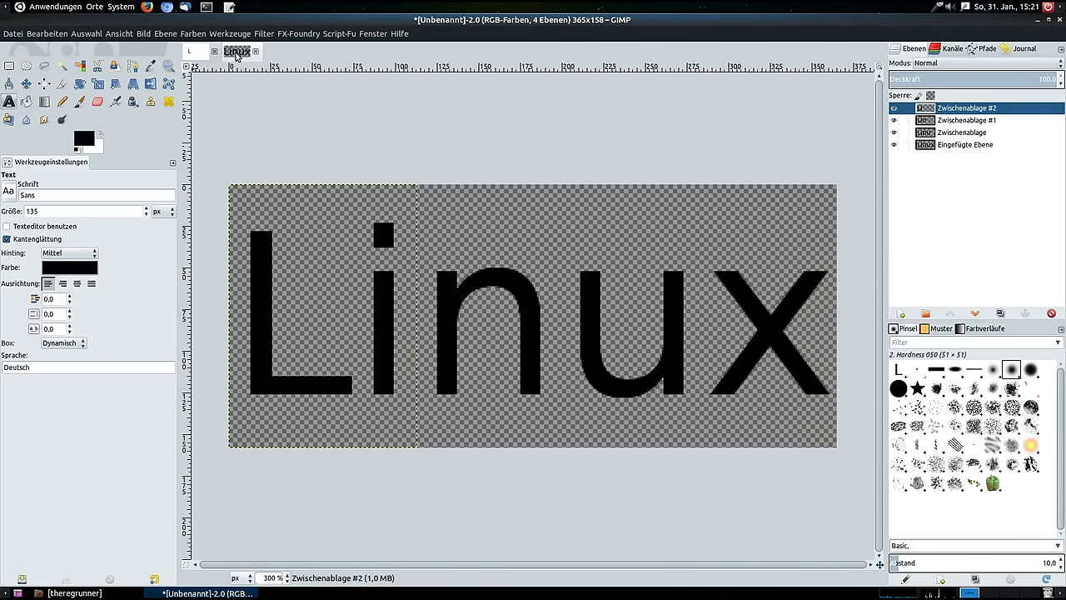
click(47, 34)
mouse_move(133, 169)
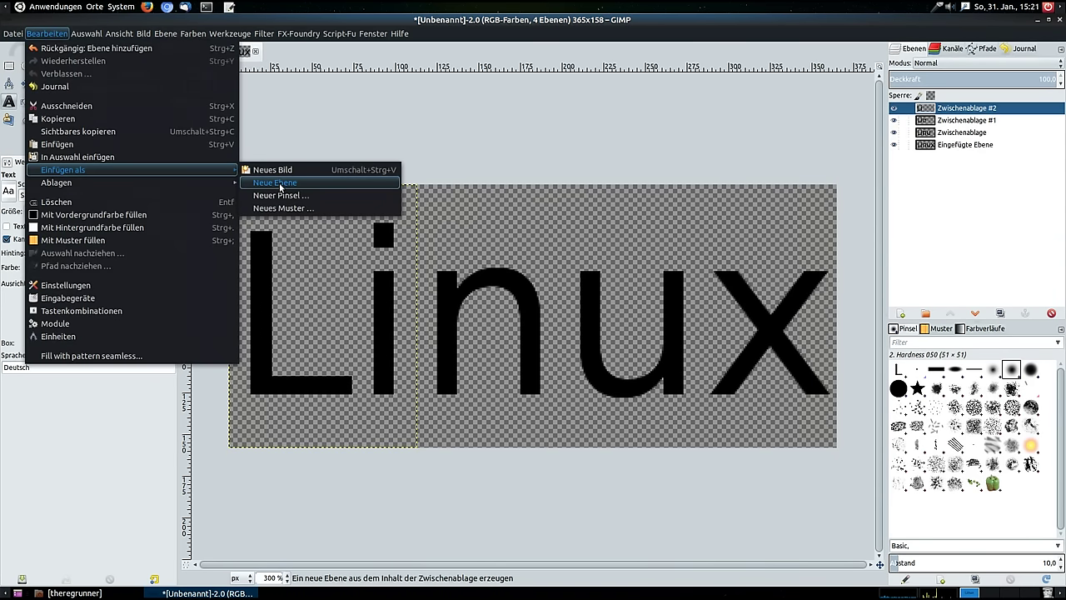
click(275, 183)
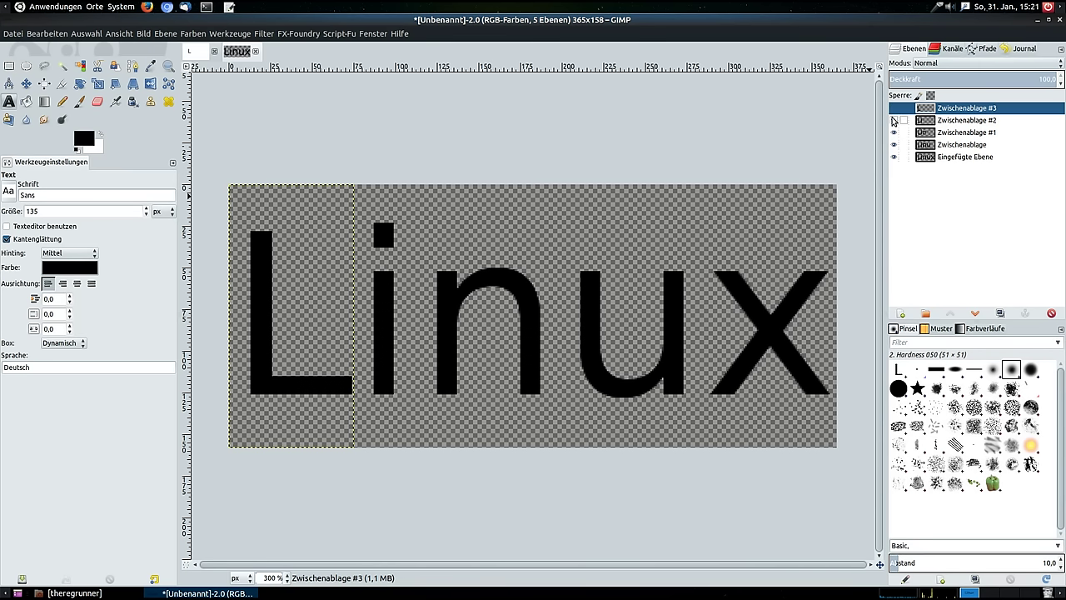
drag(893, 108, 894, 145)
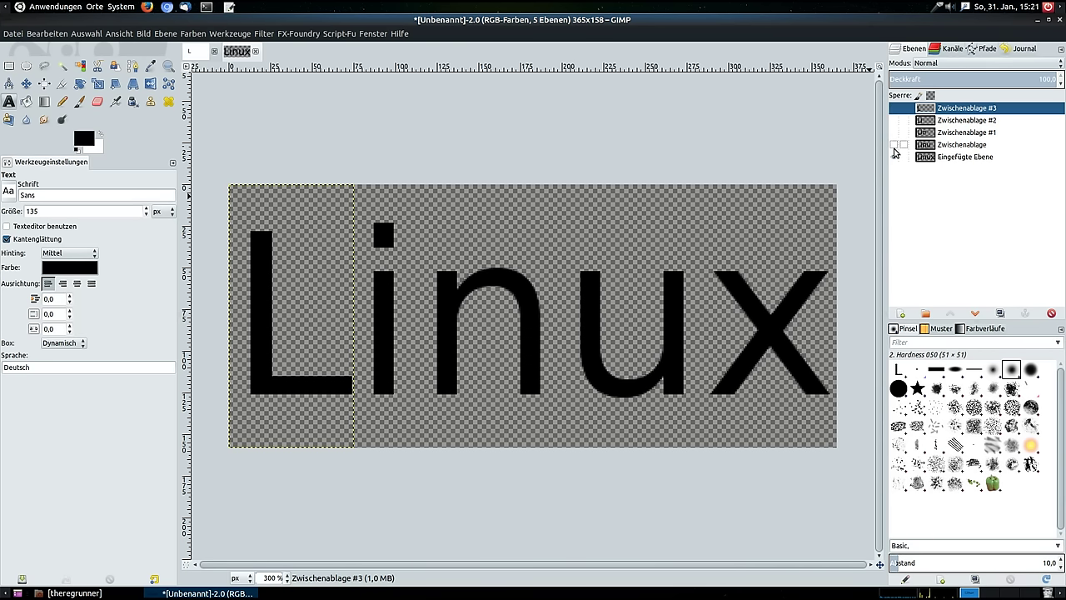
click(894, 144)
click(894, 156)
click(894, 145)
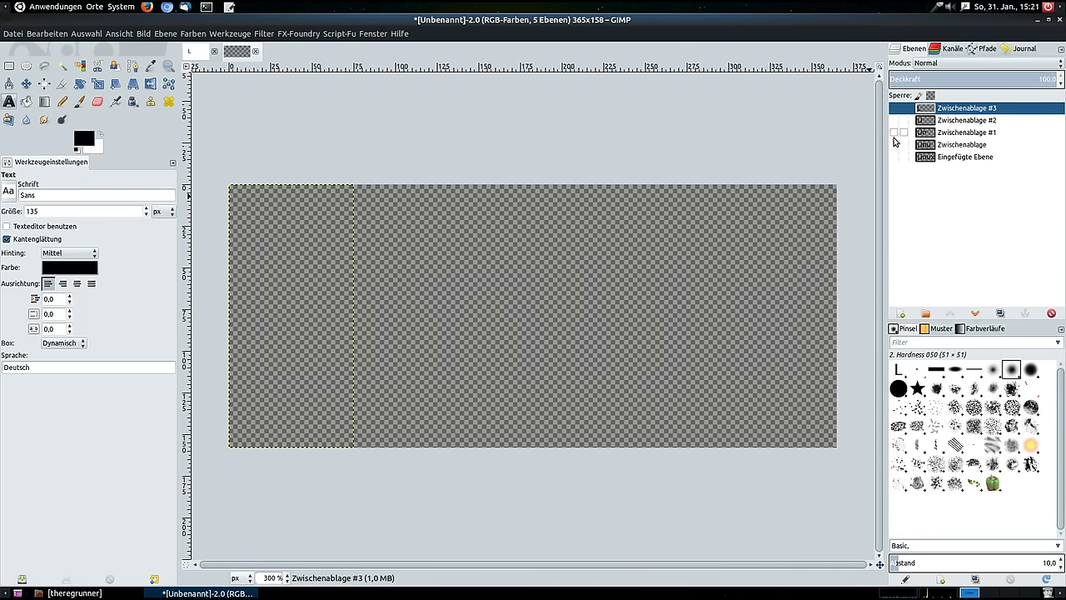
click(894, 132)
click(894, 108)
click(894, 120)
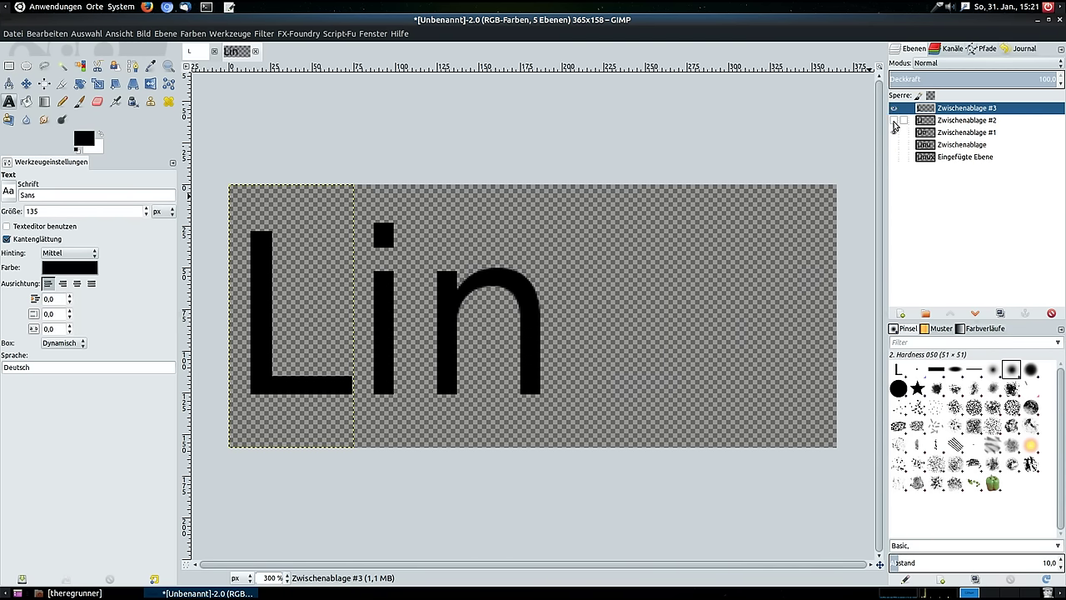
click(896, 132)
click(894, 133)
click(894, 120)
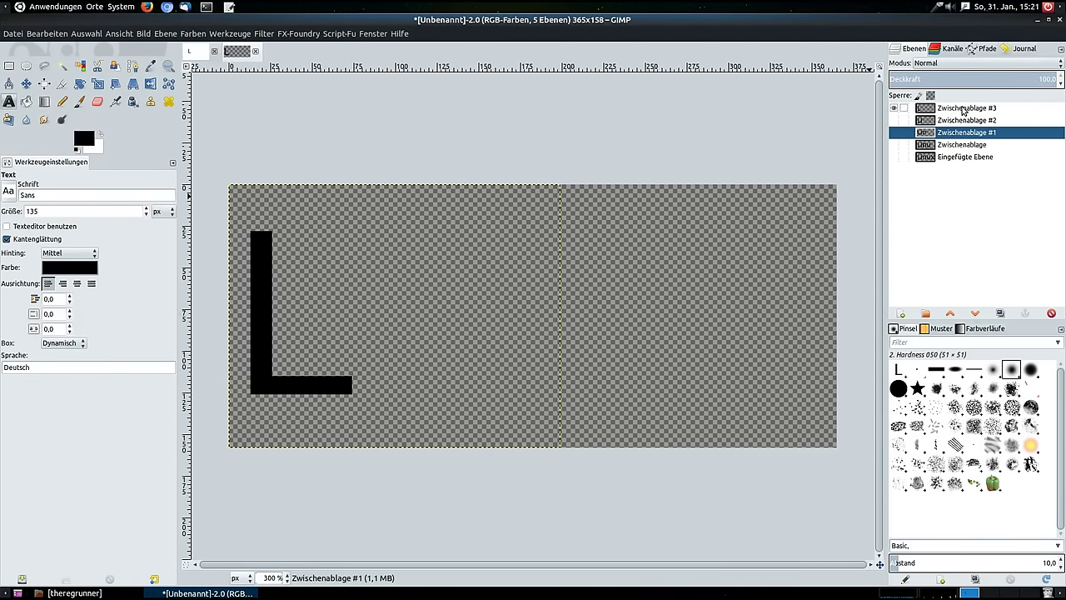
click(894, 107)
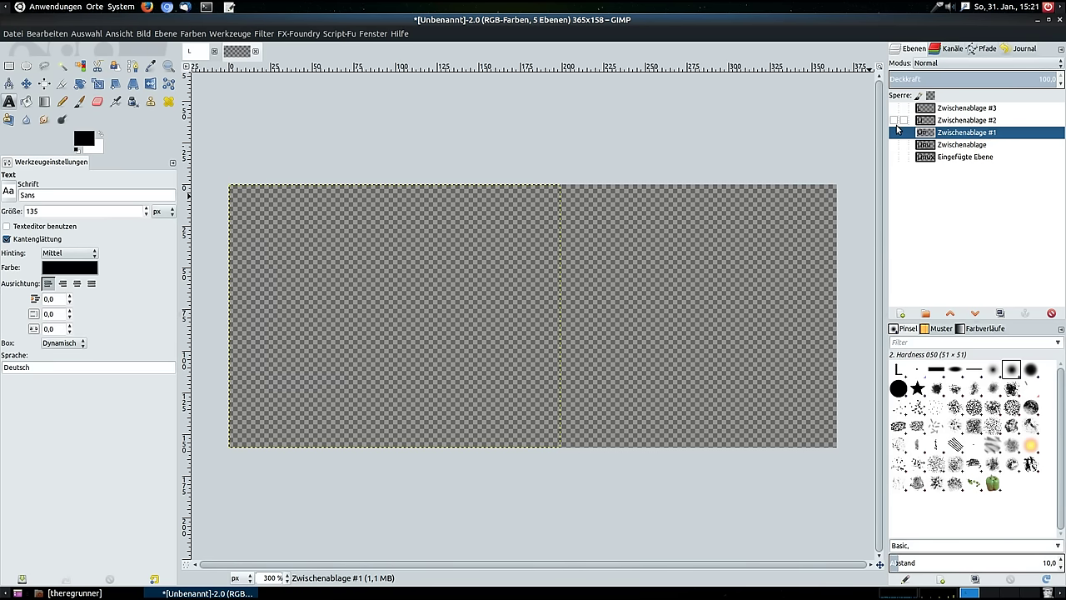
click(894, 120)
click(894, 120)
click(894, 132)
click(894, 132)
click(894, 145)
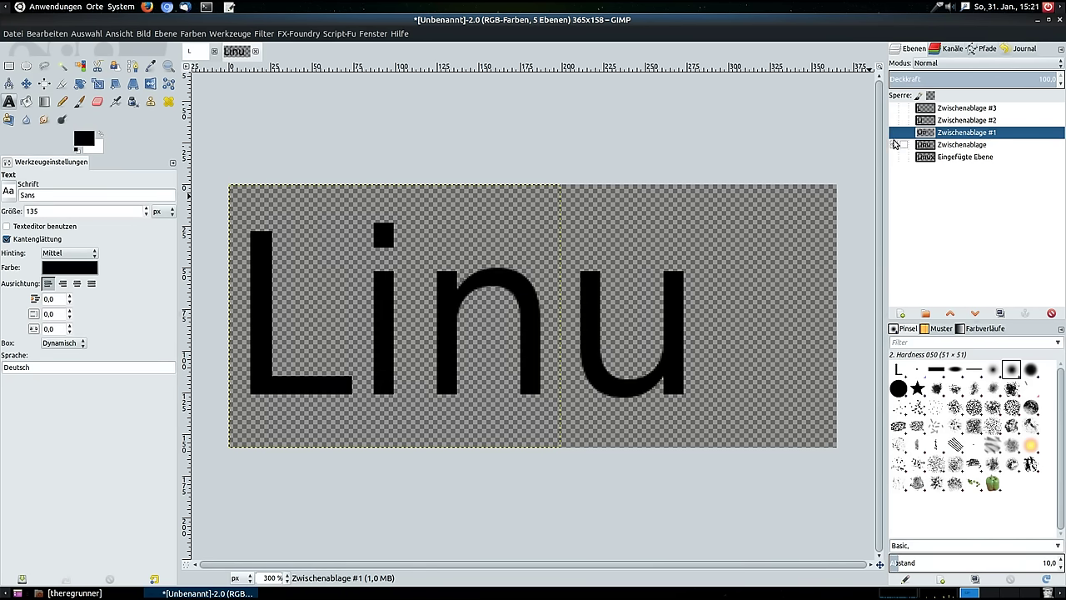
click(893, 145)
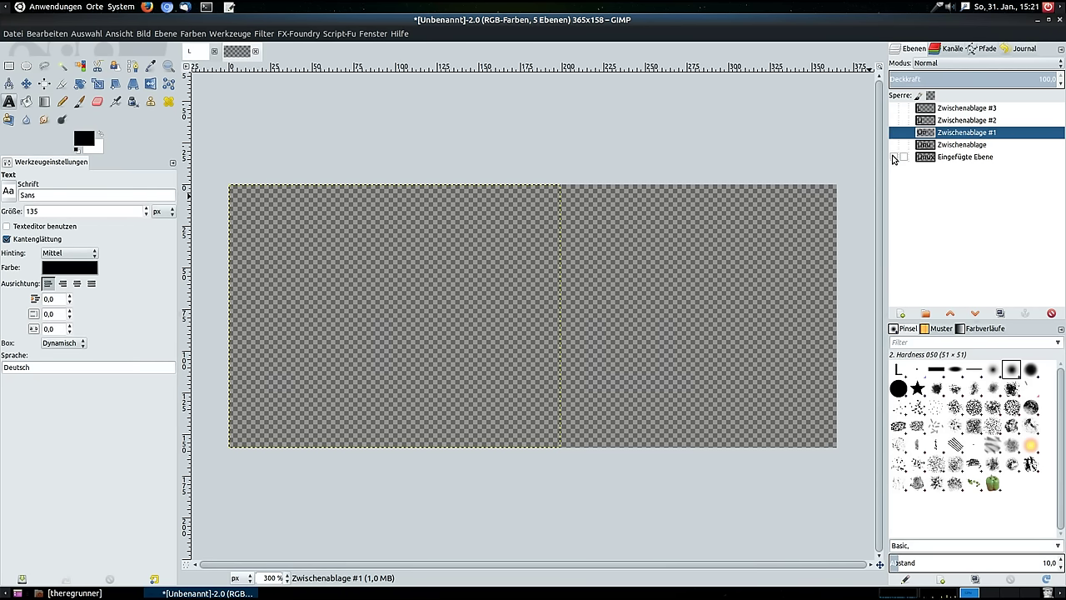
click(894, 157)
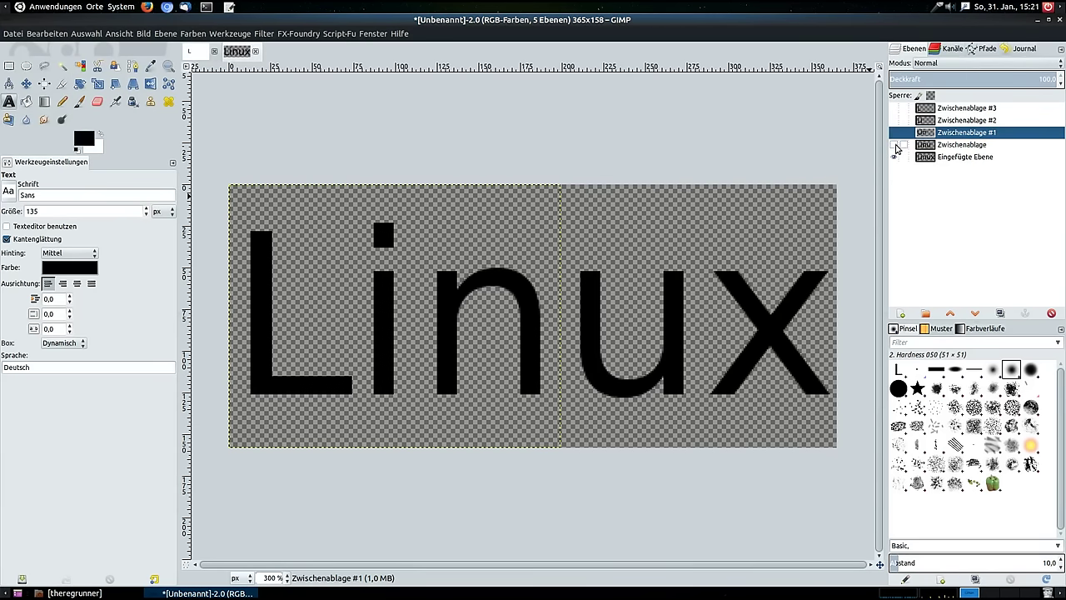
click(894, 145)
click(894, 132)
click(894, 107)
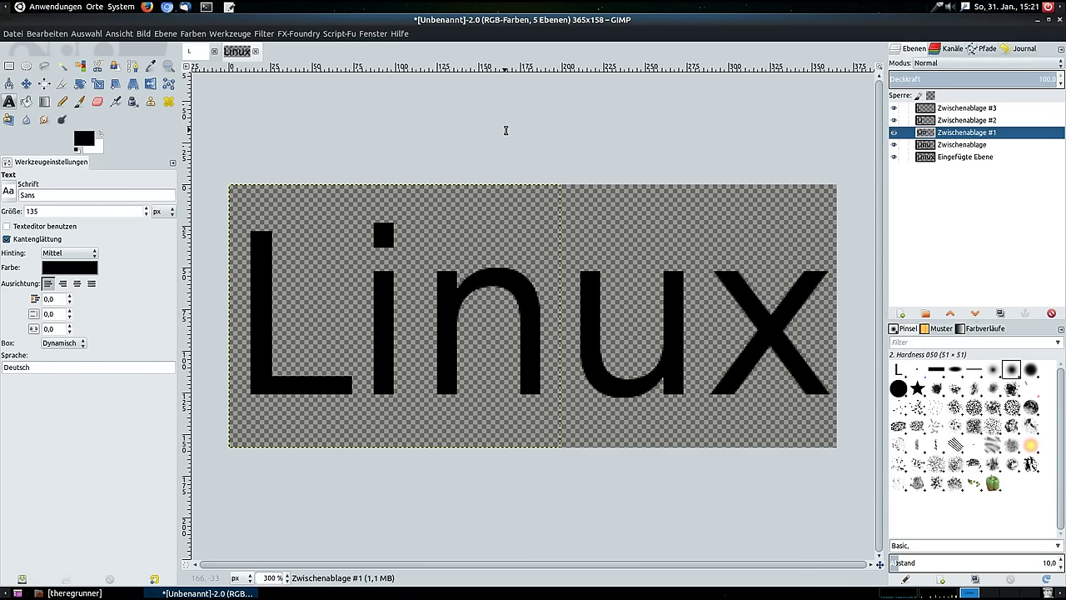
Step: Check the 365 × 158 pixel image size in Bildeigenschaften, then close it
click(144, 33)
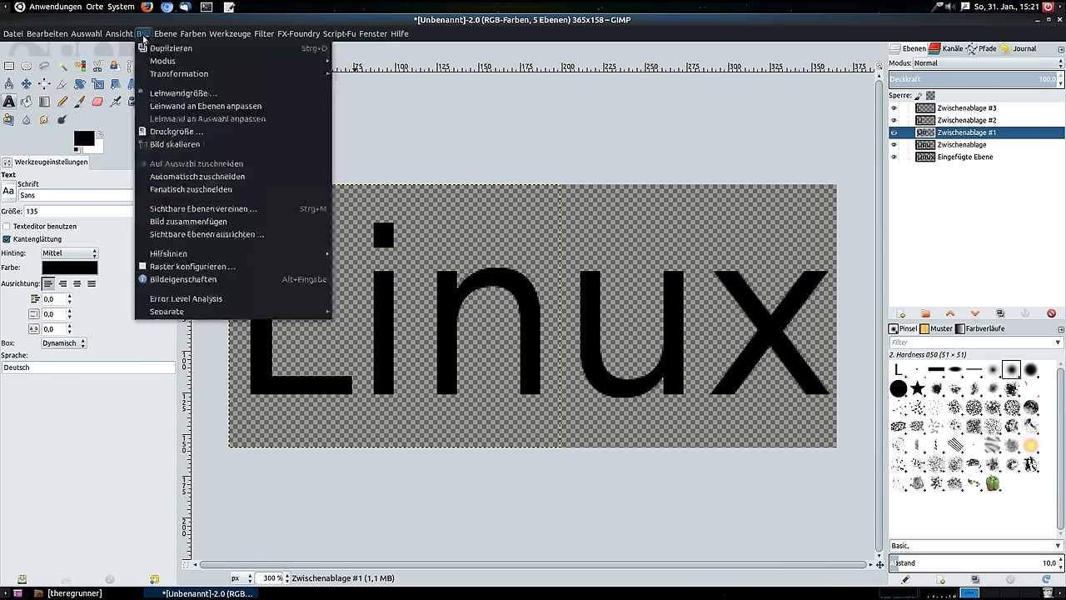
click(165, 33)
click(166, 33)
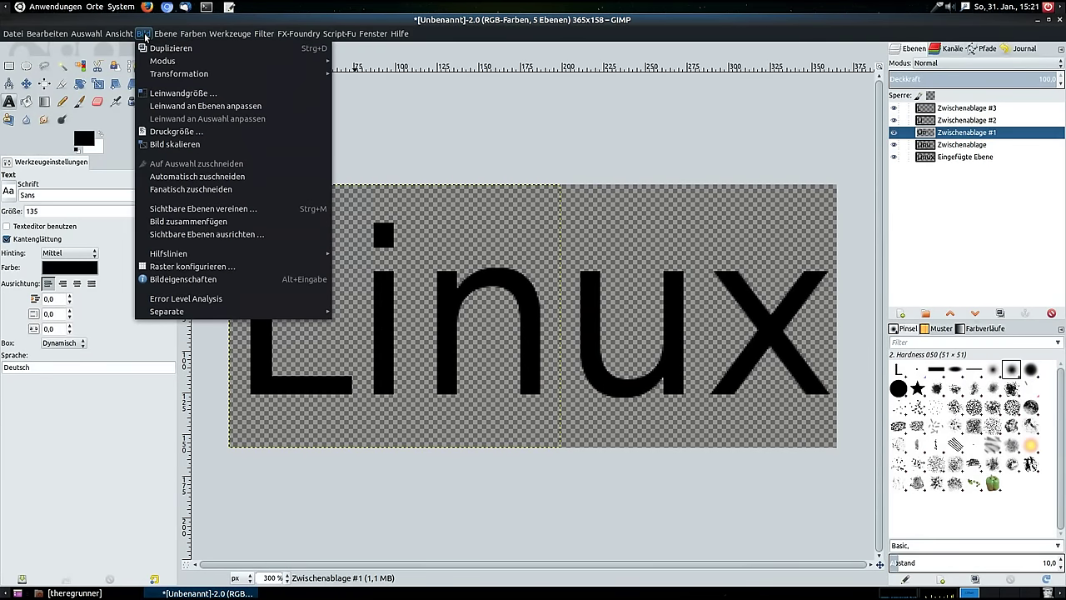
click(186, 279)
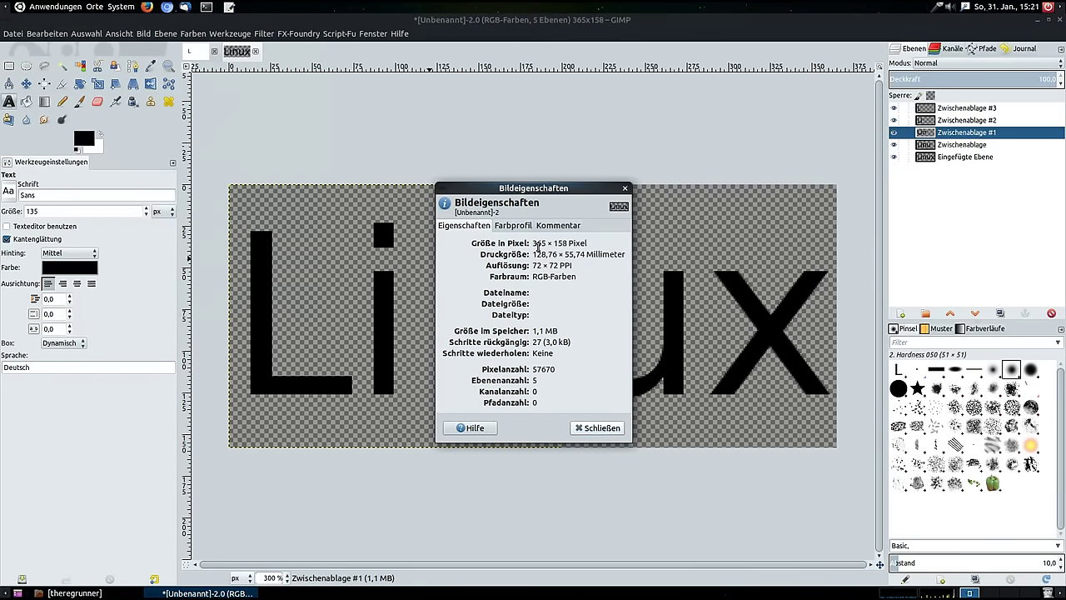
drag(532, 243, 588, 243)
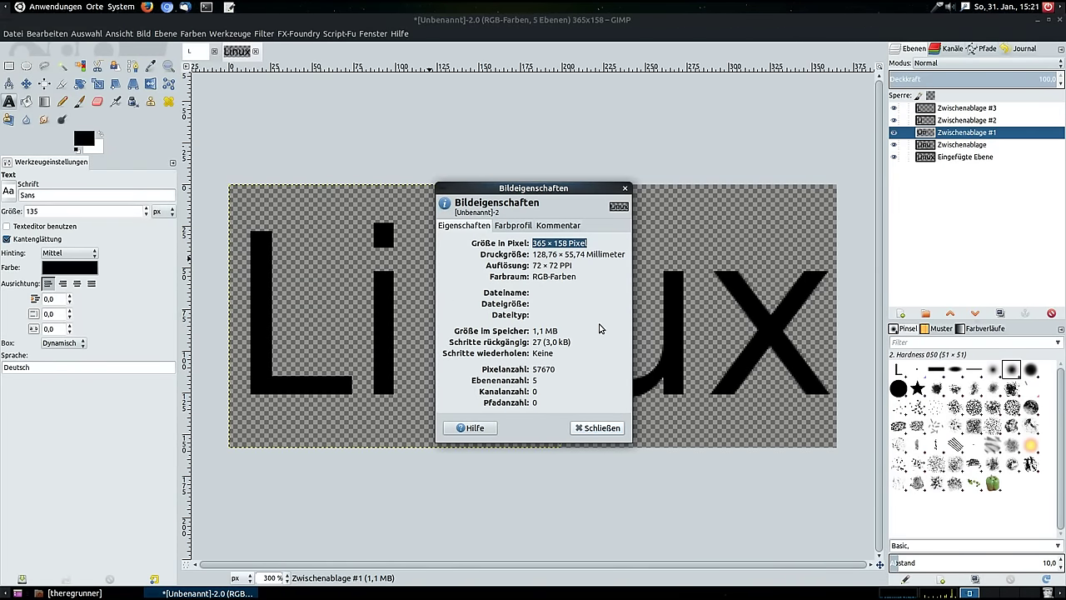
click(602, 429)
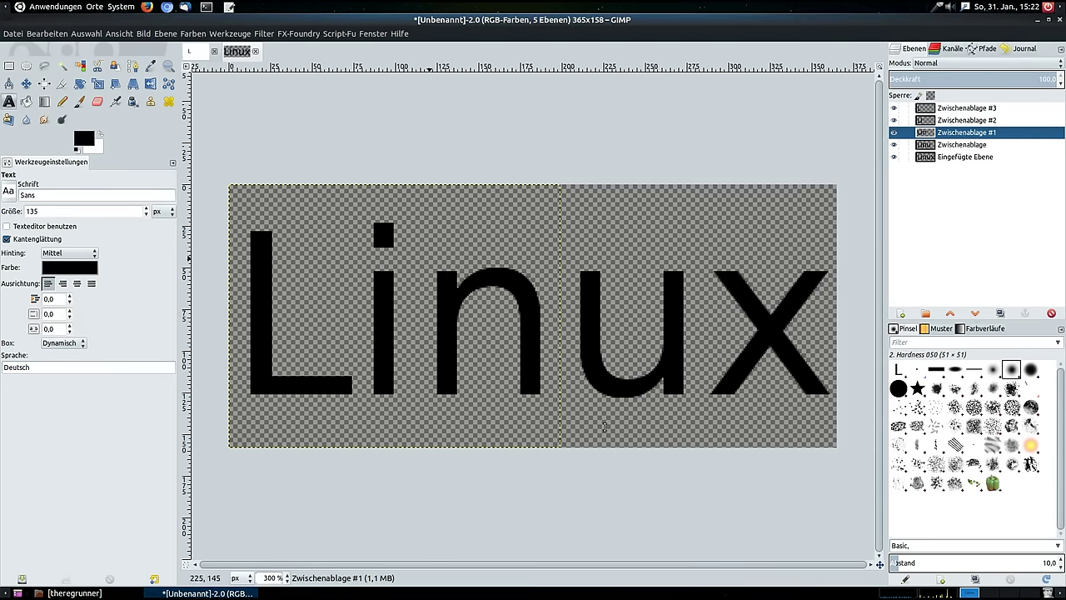
Step: Open the Bild skalieren dialog and cancel without scaling
click(142, 33)
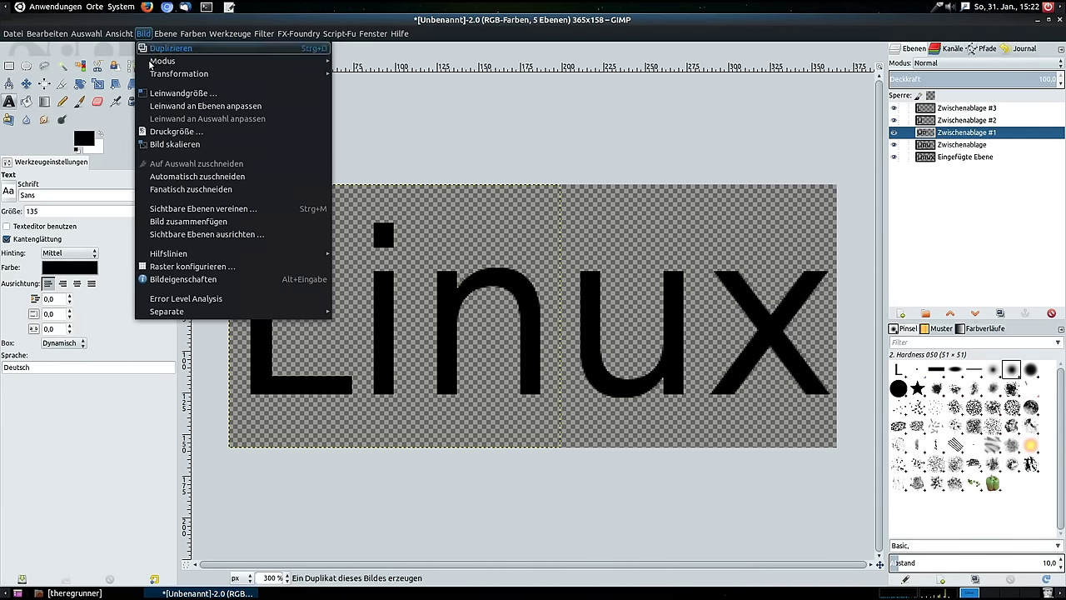
click(194, 144)
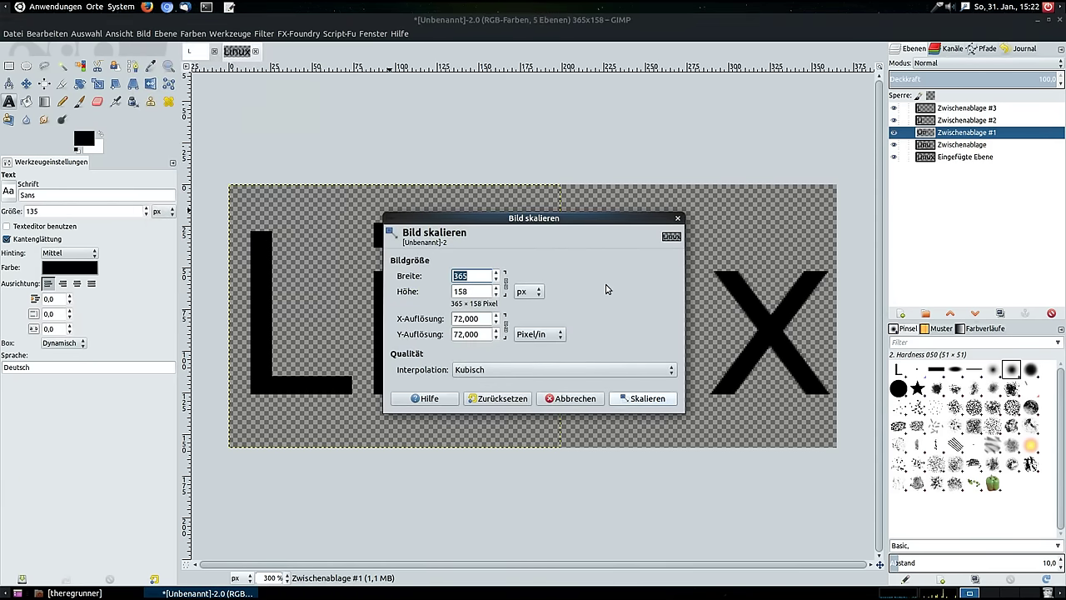
click(583, 400)
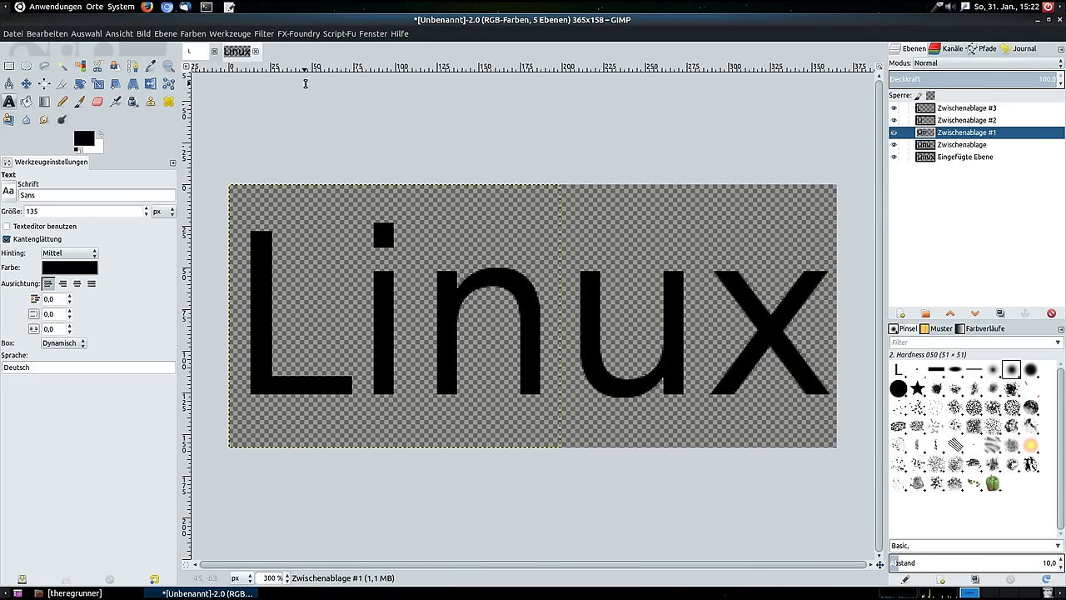
Step: Start exporting as Unbenannt.gif to Dokumente with the GIF-Bild file type
click(15, 35)
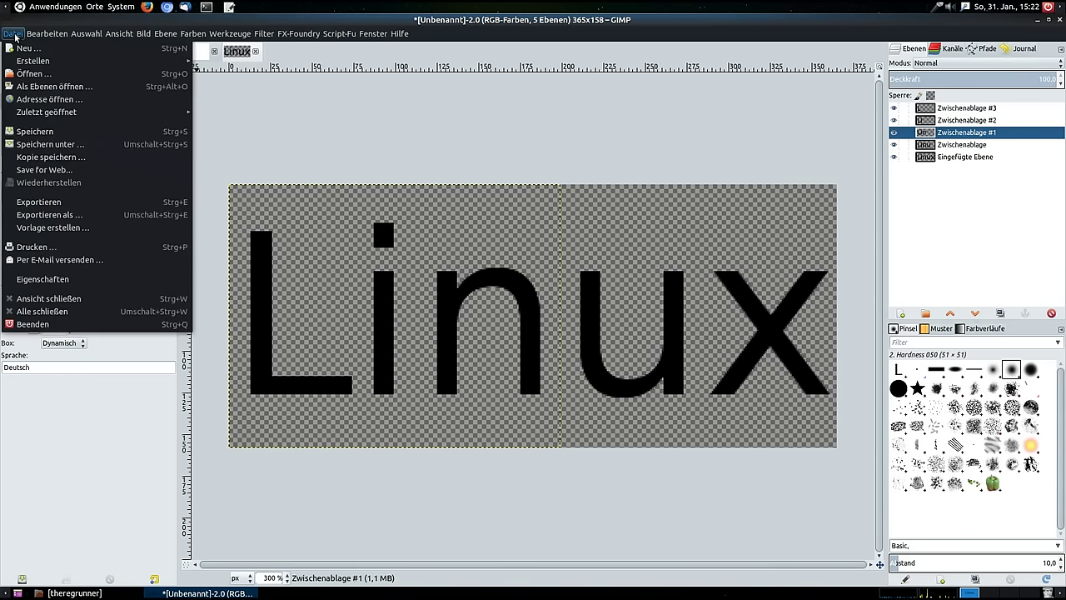
click(103, 219)
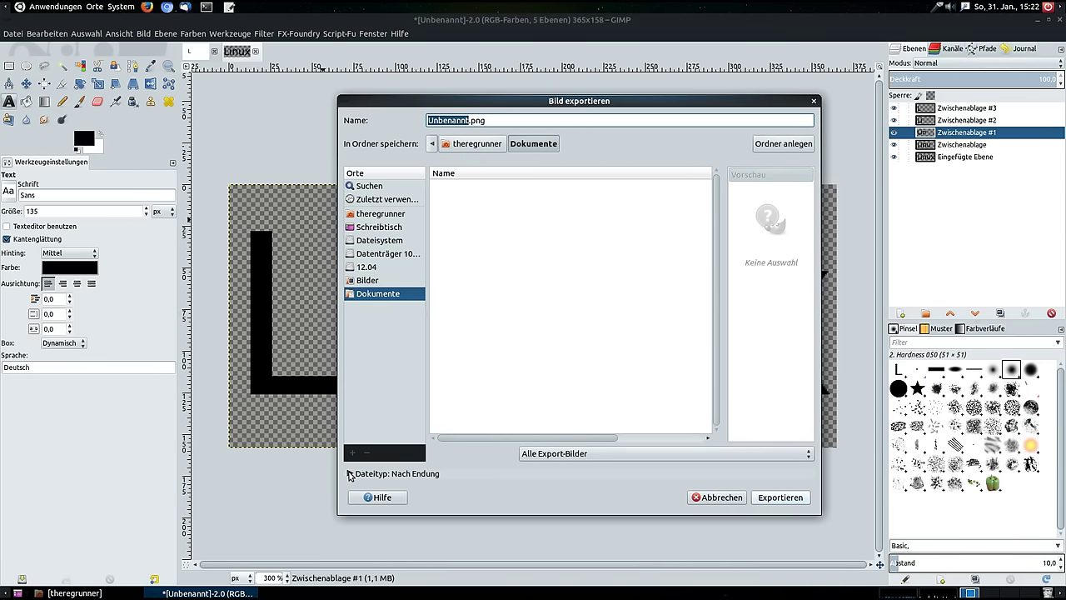
click(350, 475)
scroll(775, 442, down, 1)
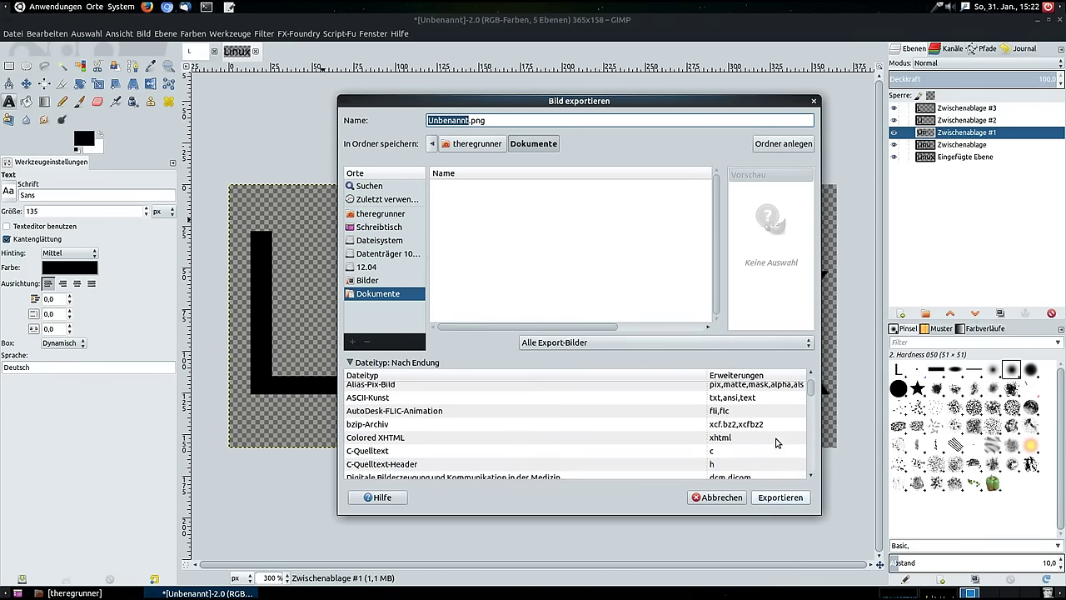
scroll(775, 443, down, 3)
scroll(778, 432, down, 3)
click(713, 432)
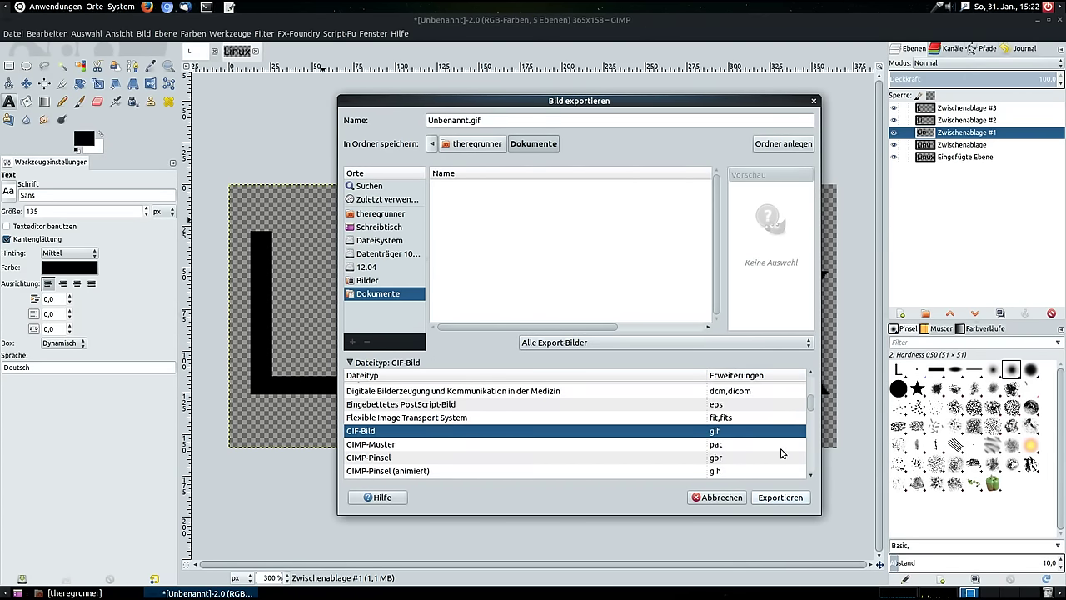
Step: Export a looping animated GIF with comment 'das hab ich gemacht' and 1000 ms frame pauses
click(781, 499)
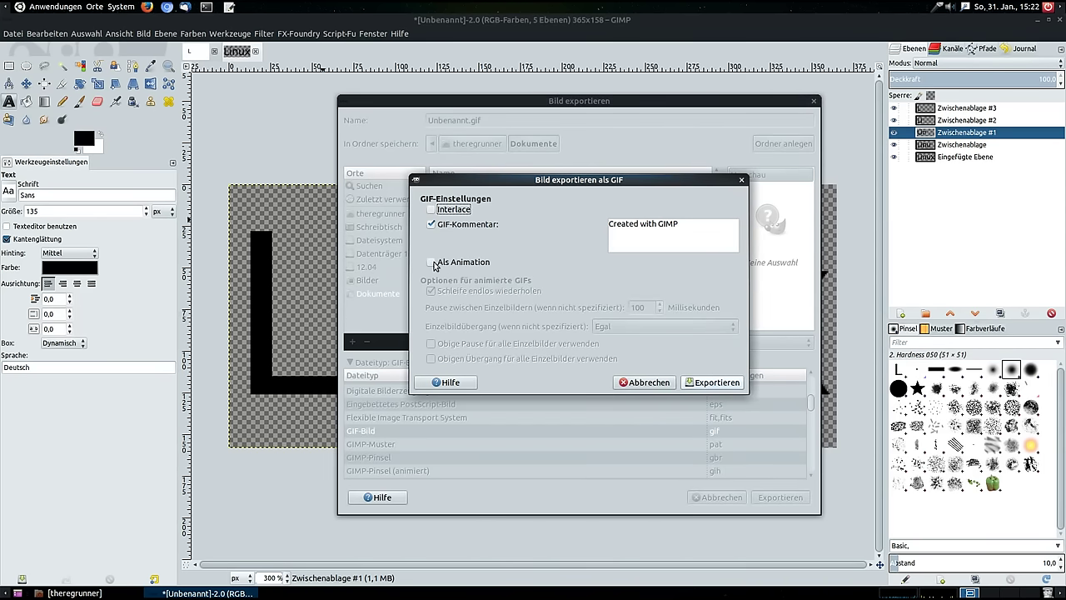
click(432, 263)
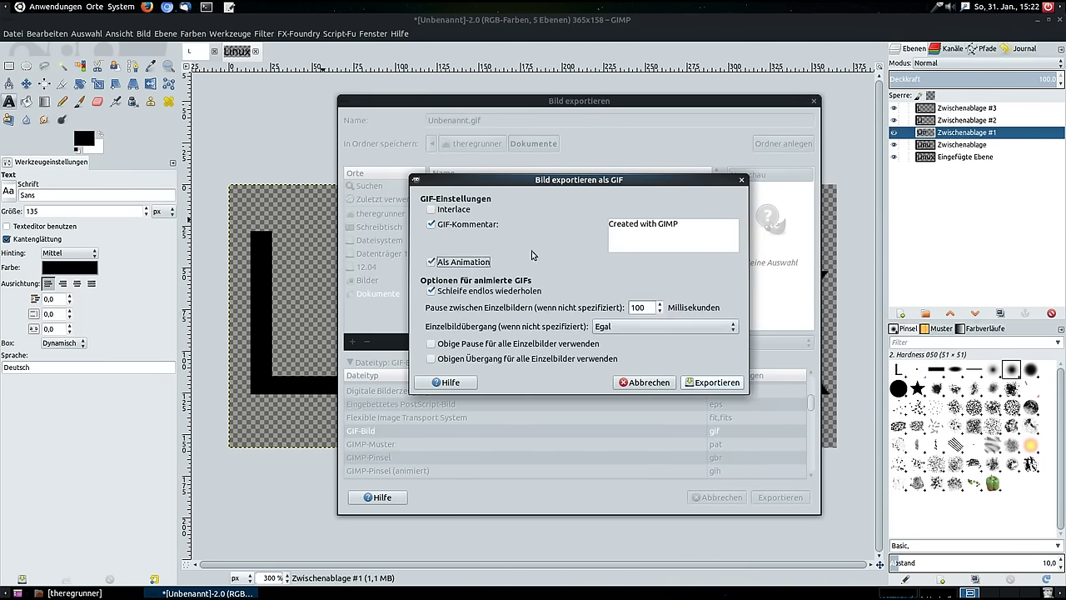
drag(707, 233, 516, 212)
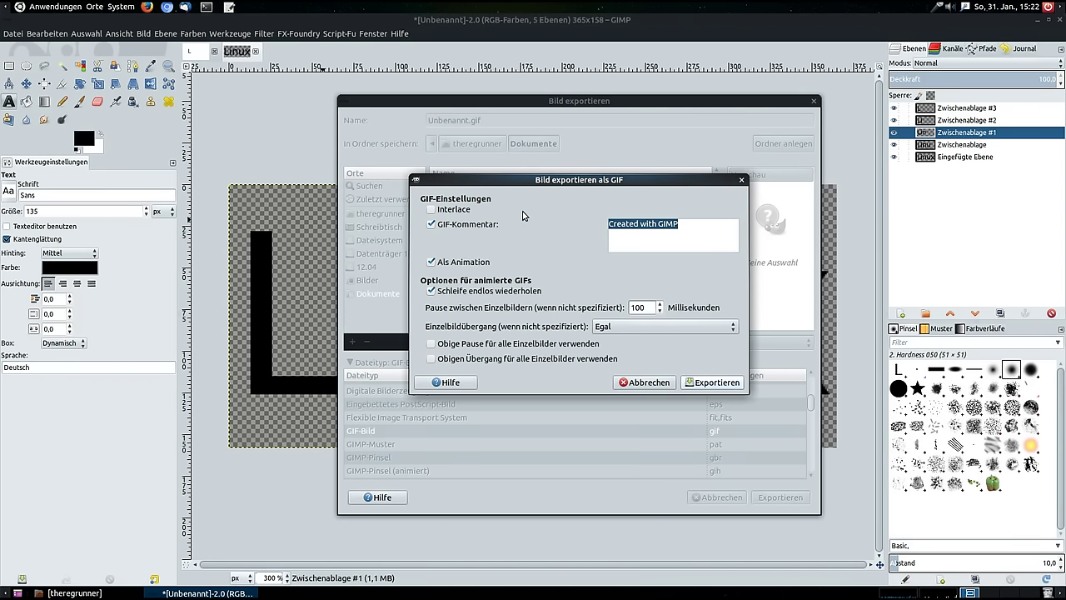
key(BackSpace)
text(das hab ich gemacht)
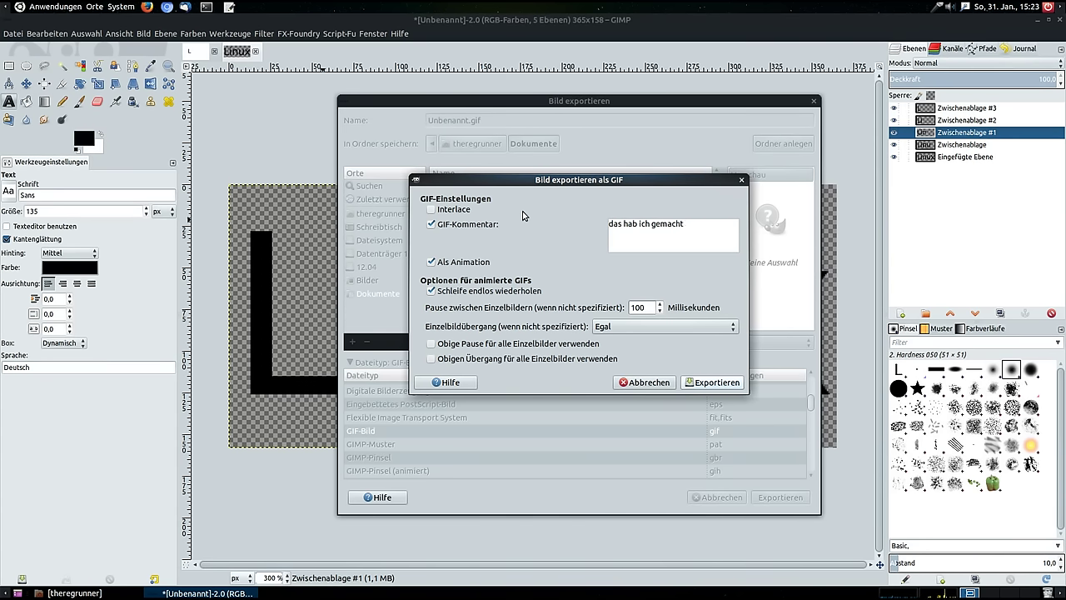
click(647, 312)
click(723, 385)
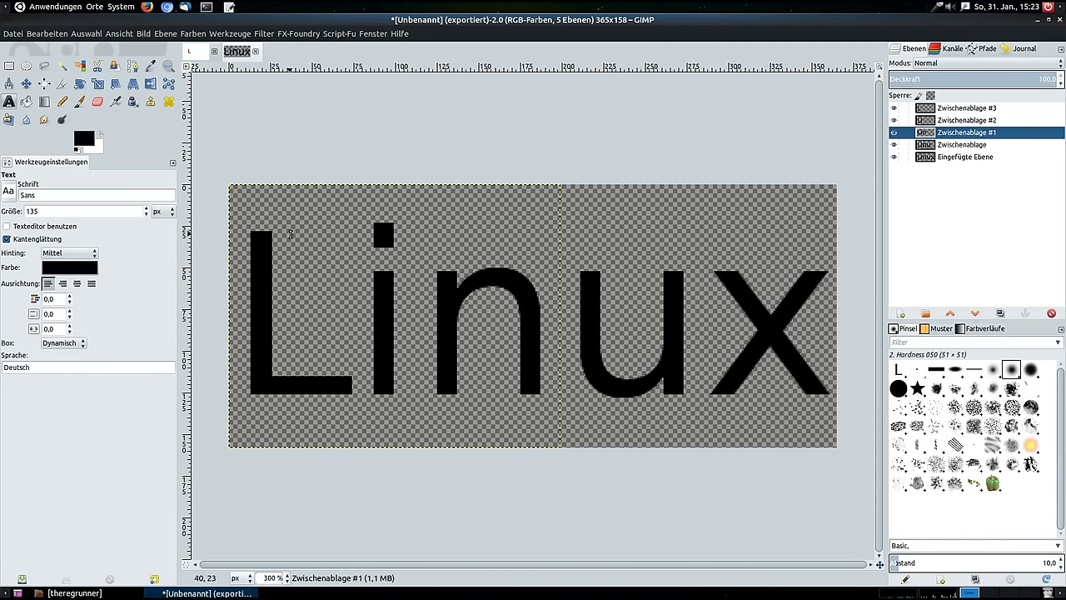
click(73, 593)
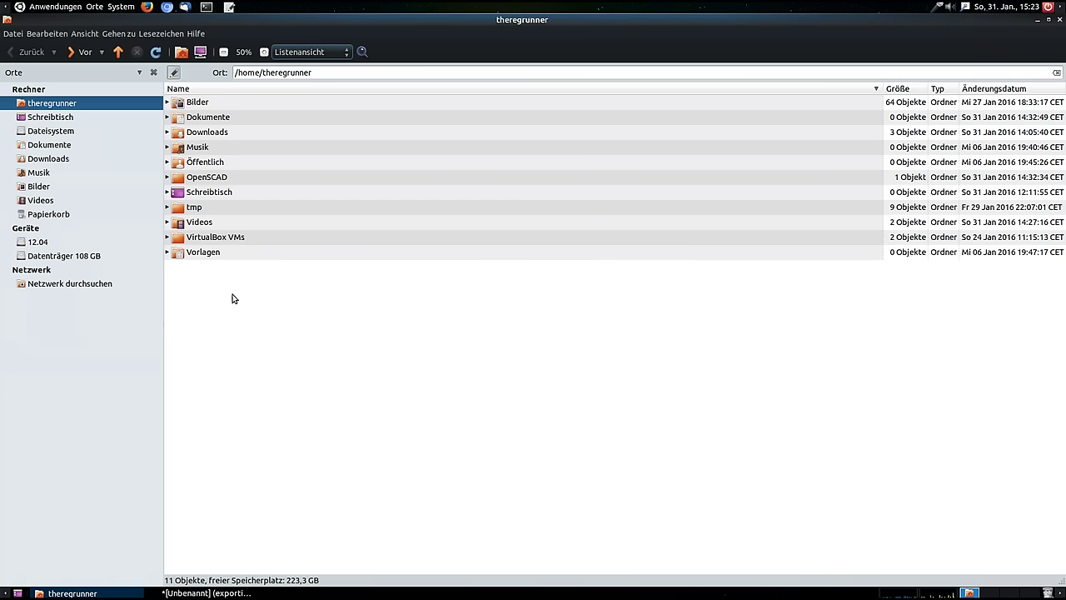
click(206, 119)
double_click(207, 118)
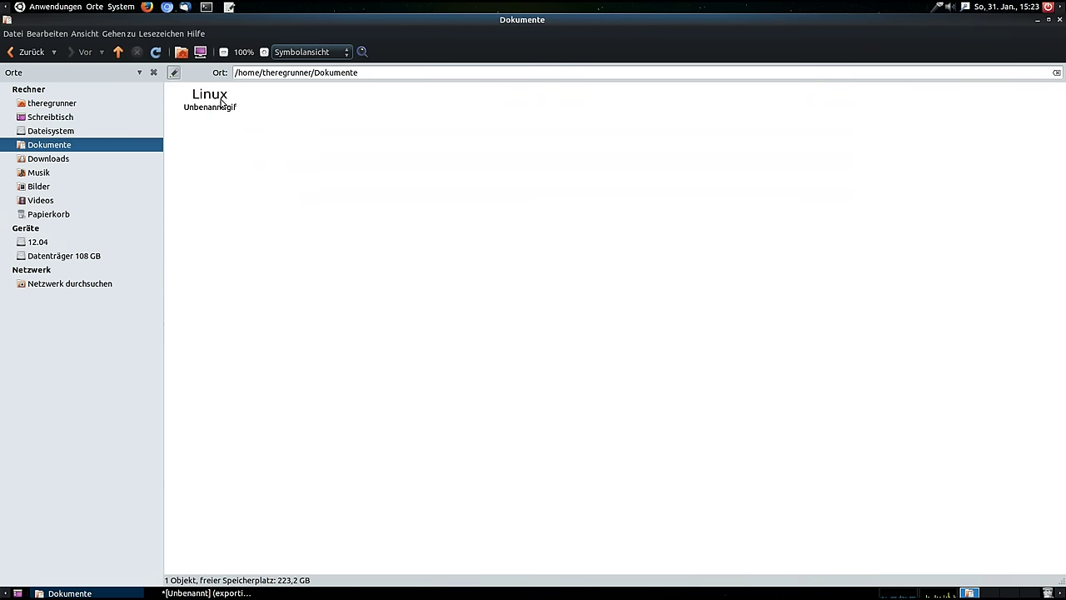
click(221, 98)
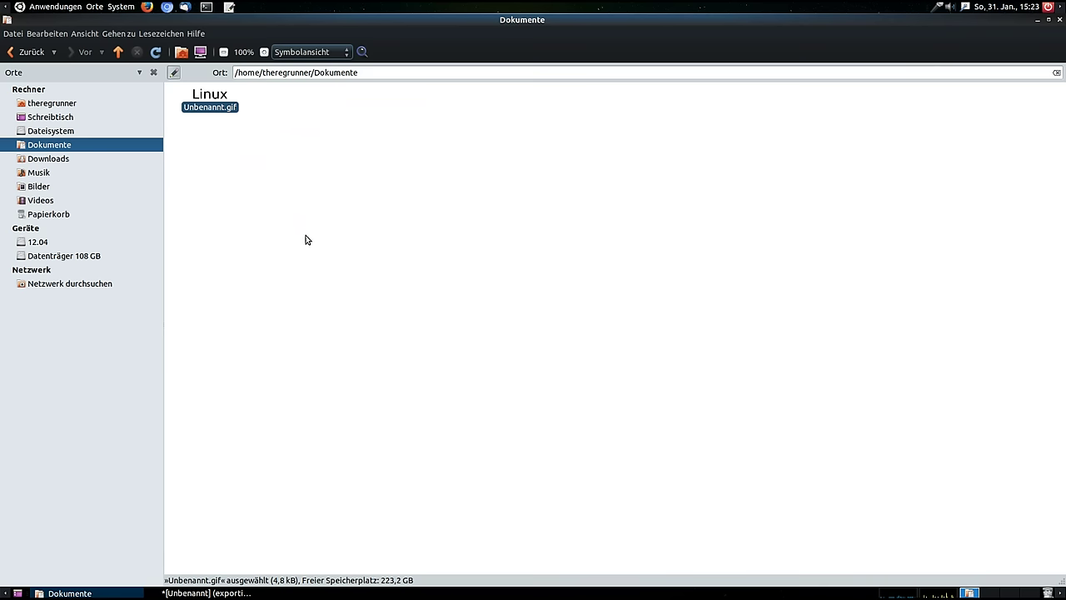
key(ctrl+plus)
key(ctrl+plus)
key(ctrl+plus)
click(373, 257)
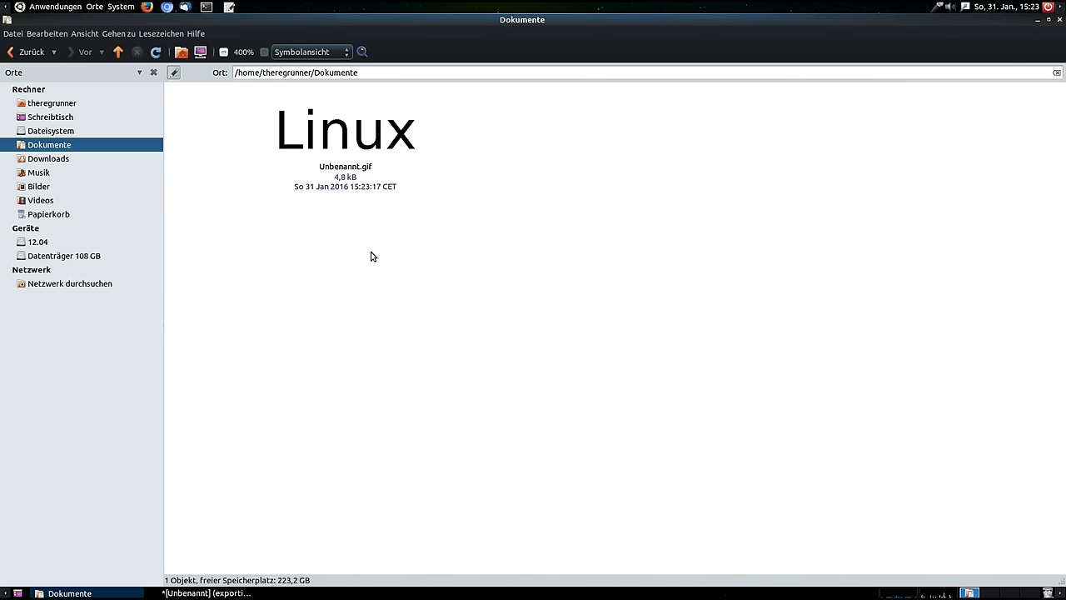
click(380, 143)
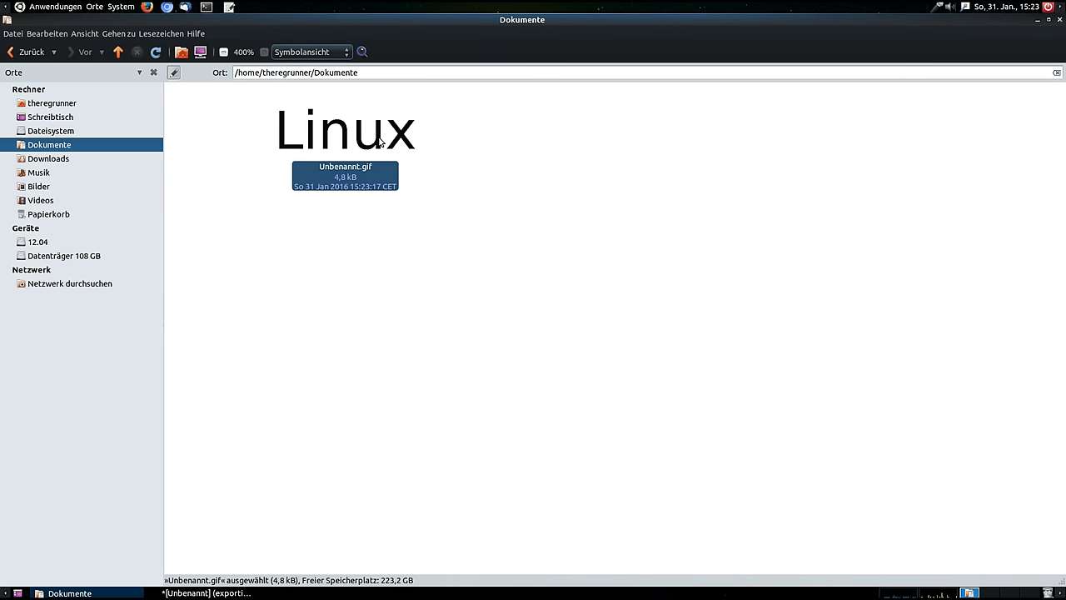
double_click(379, 143)
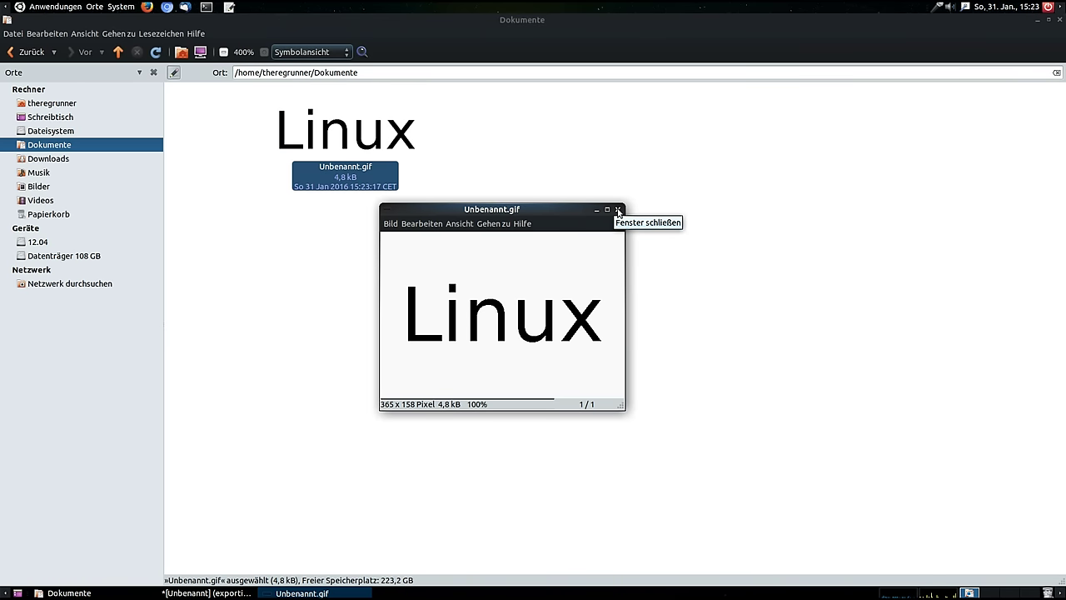
click(618, 210)
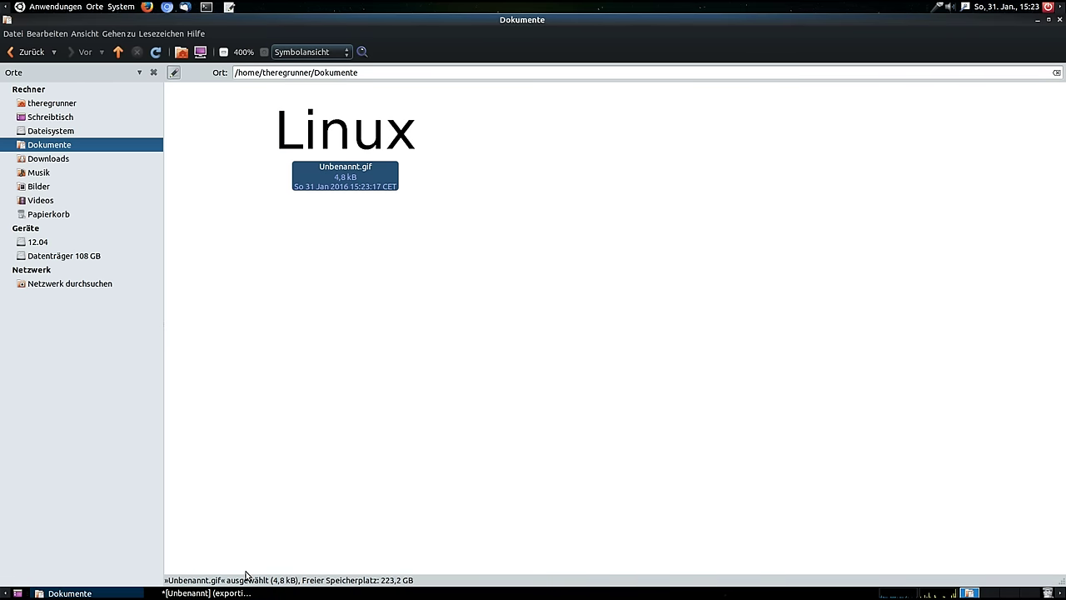
click(227, 593)
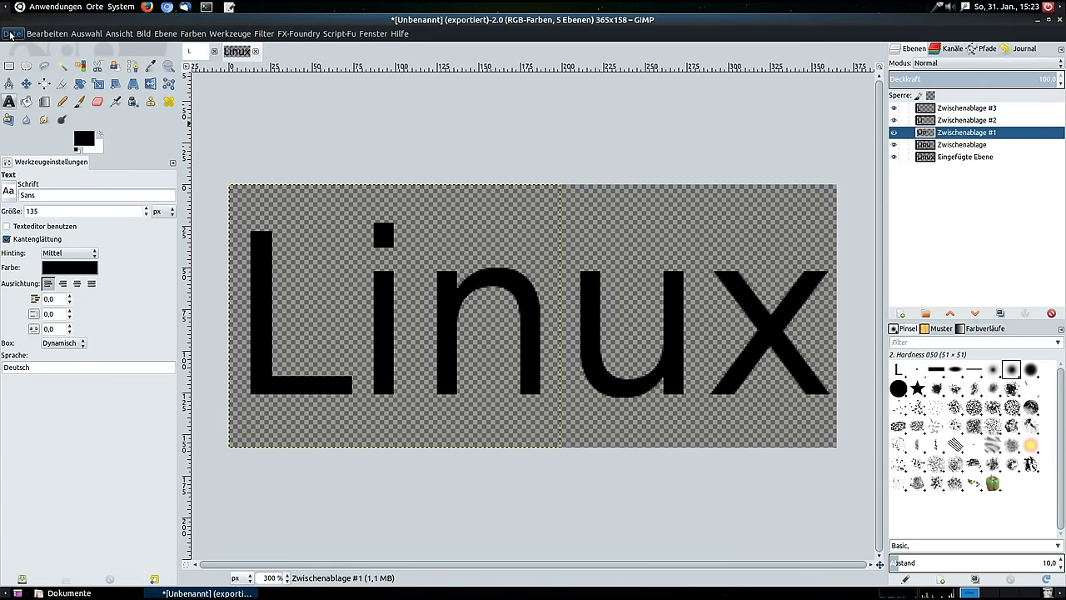
Step: Re-export the image as Unbenannt.gif, replacing the existing file
click(13, 34)
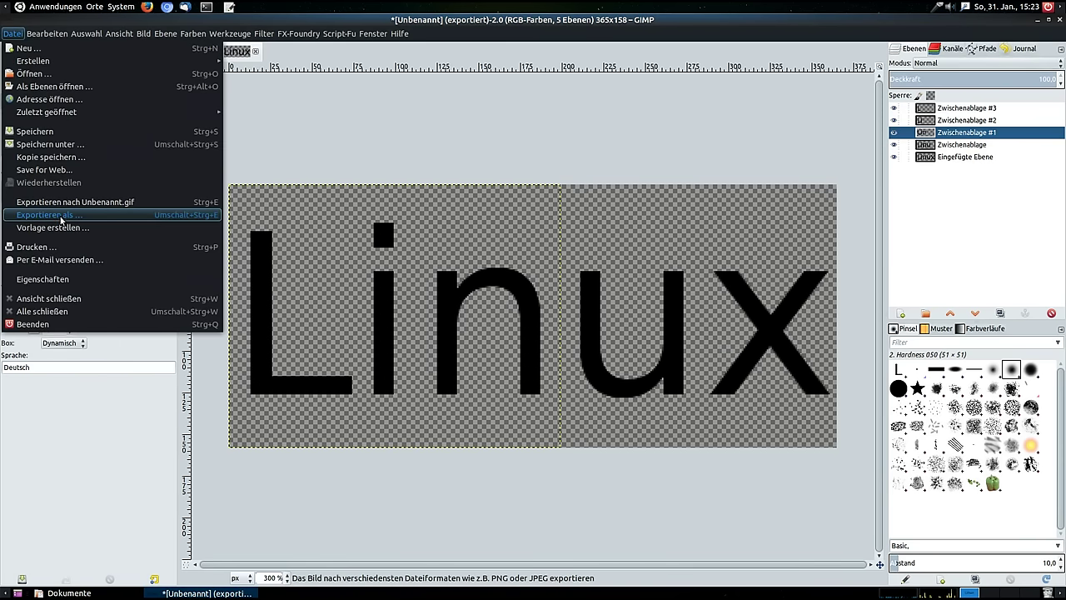
click(61, 216)
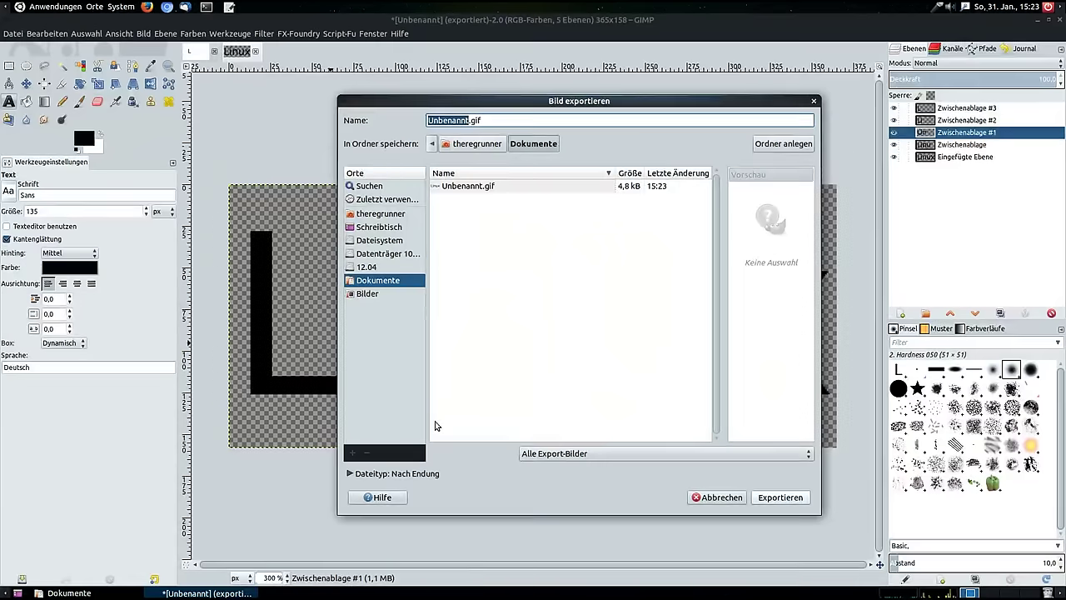
click(384, 474)
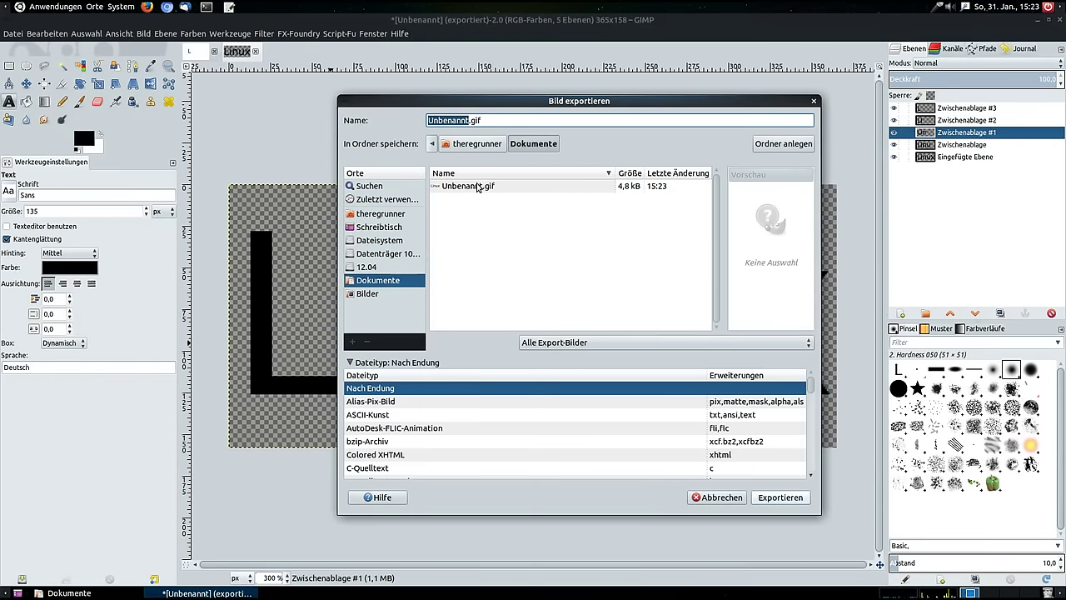
click(787, 498)
click(671, 363)
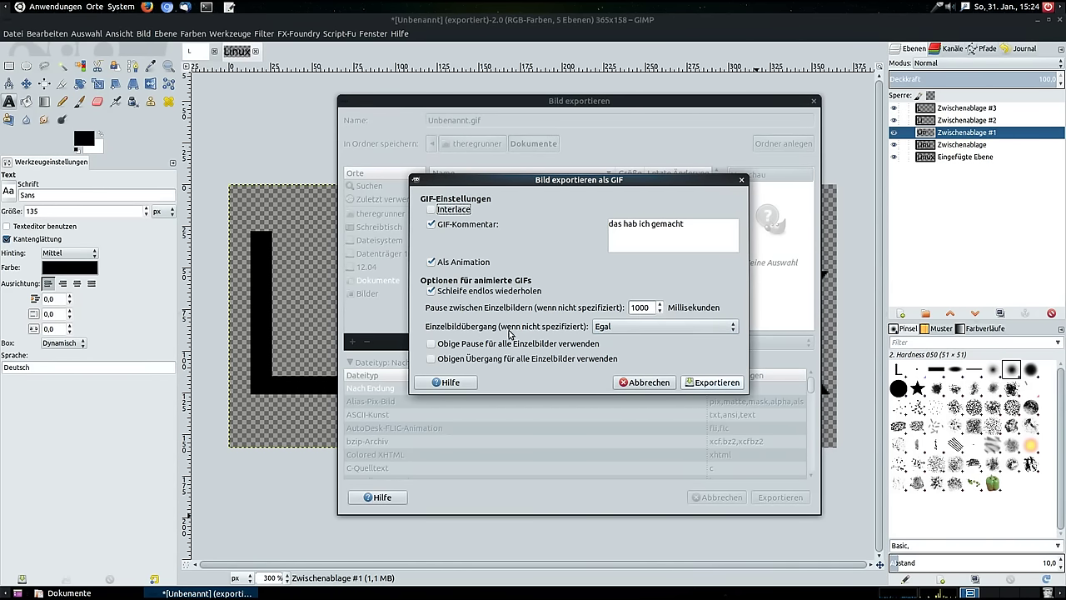
Step: Set frame disposal to 'Ein Einzelbild pro Ebene (Ersetzen)', finish the export, and show Dokumente
click(632, 330)
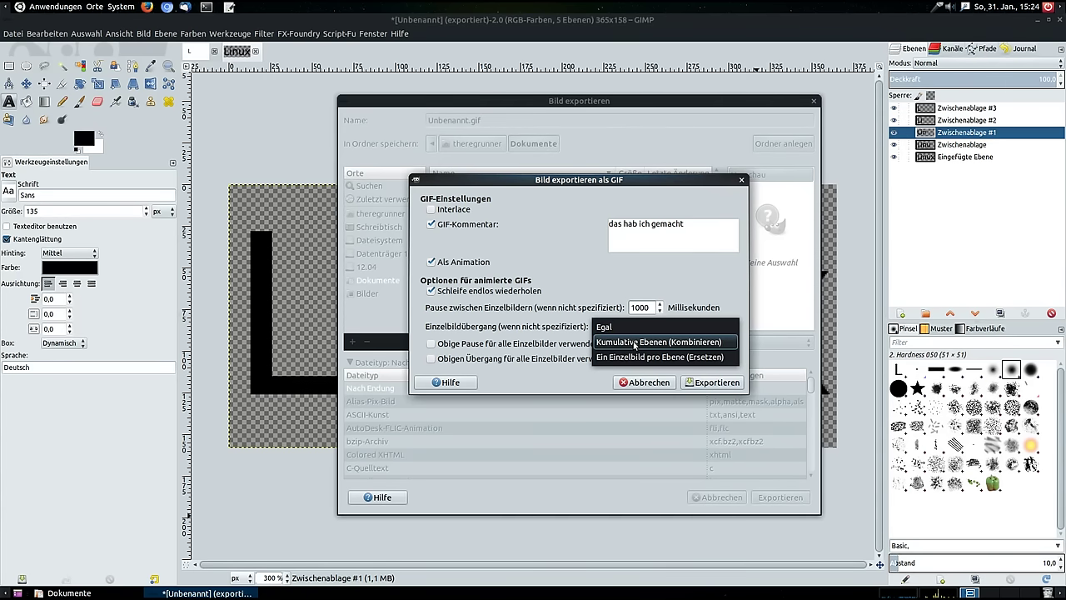
click(639, 357)
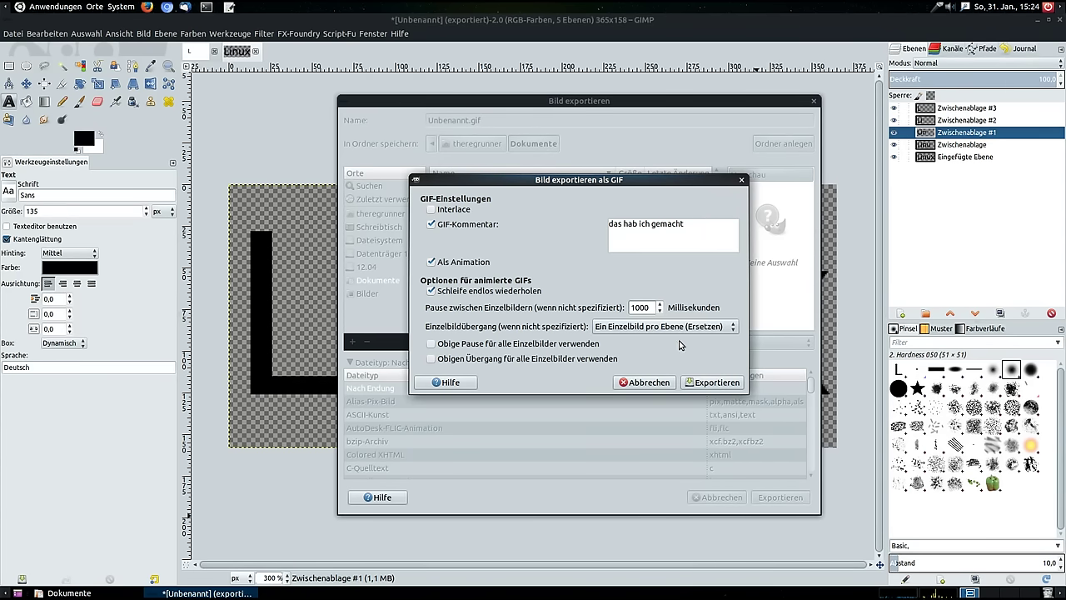
click(717, 382)
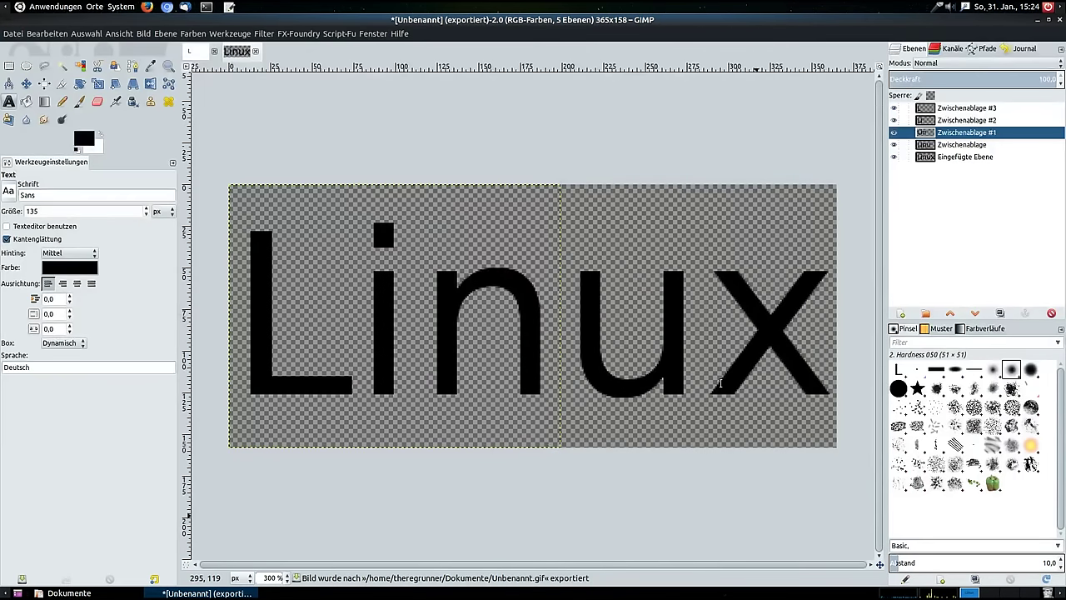
click(67, 592)
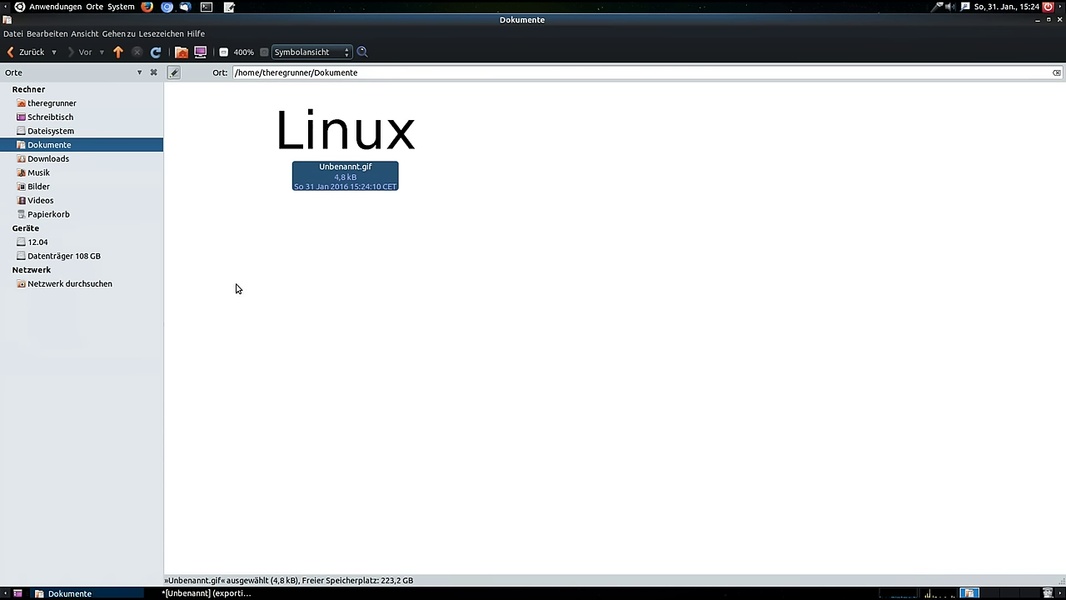
Step: Preview Unbenannt.gif in Eye of MATE, close it, and return to GIMP's Linux image
double_click(372, 133)
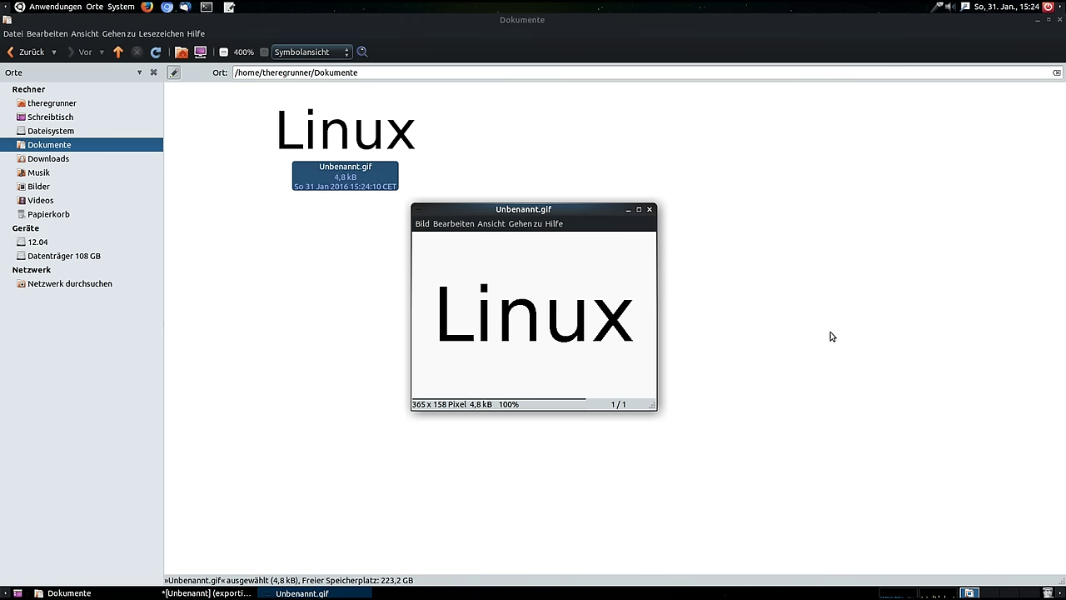
click(650, 210)
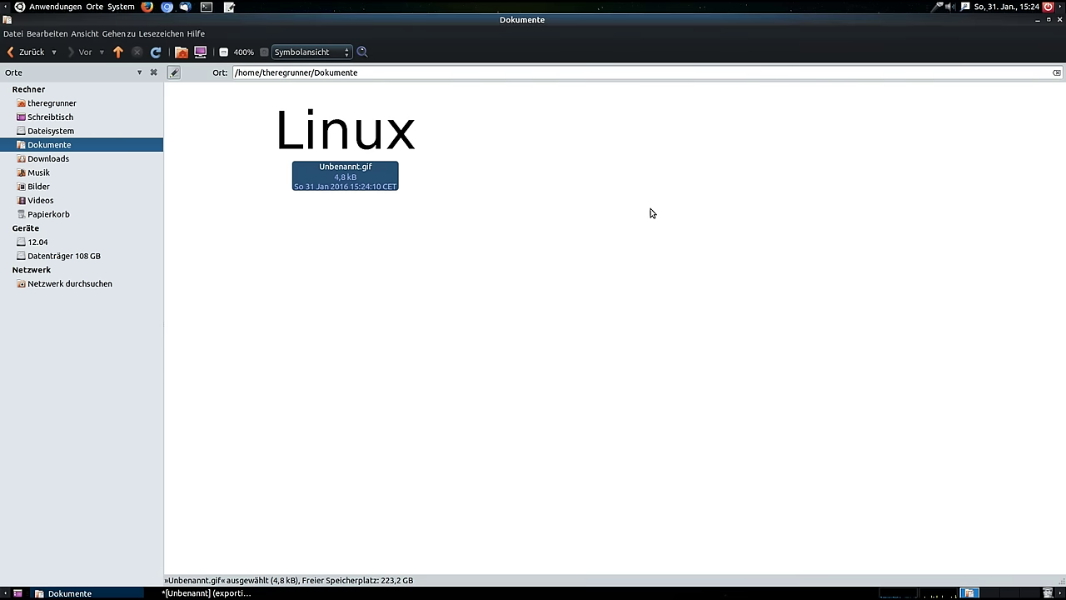
click(534, 249)
click(187, 592)
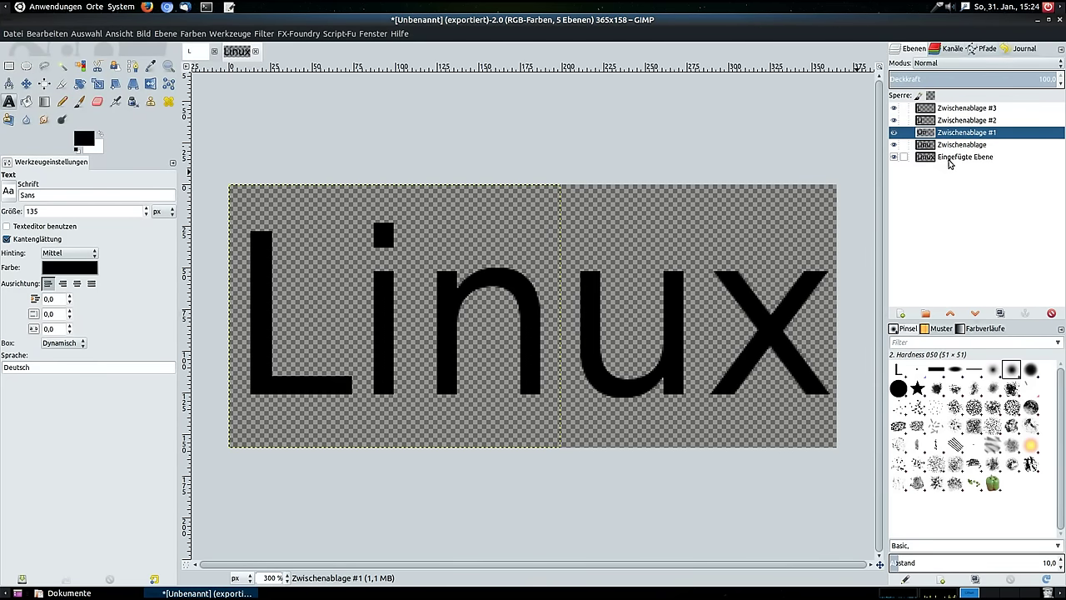
Step: Quit GIMP discarding changes and delete Unbenannt.gif from Dokumente
click(1061, 20)
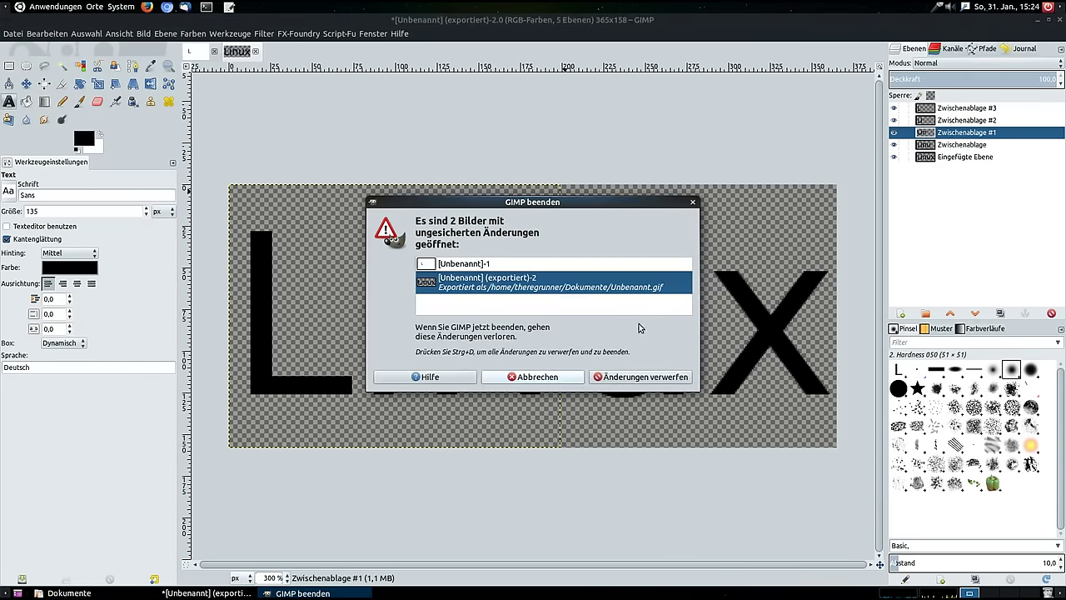
click(648, 374)
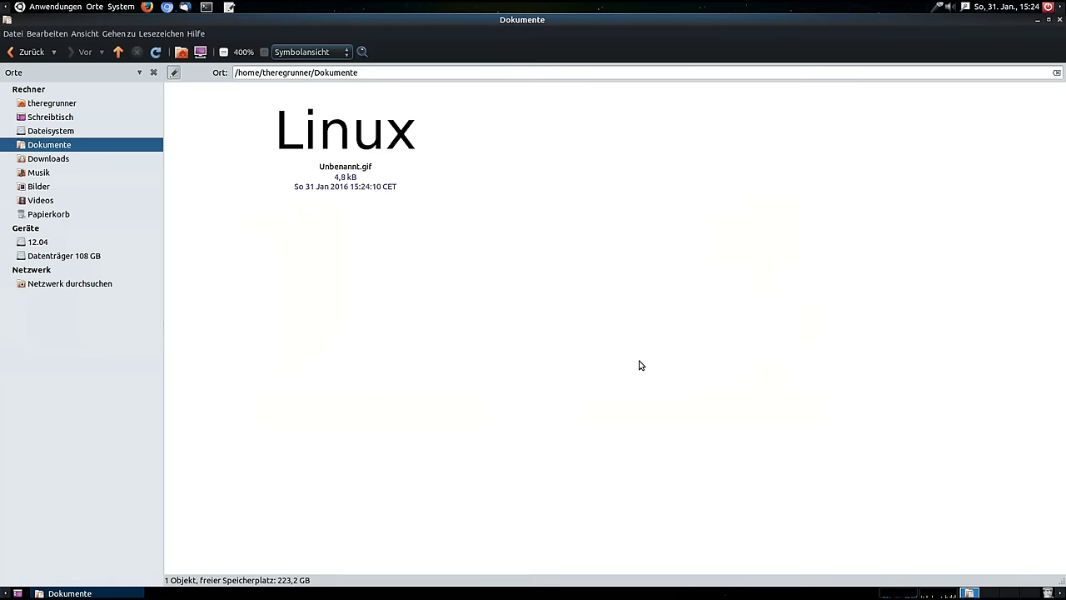
click(401, 152)
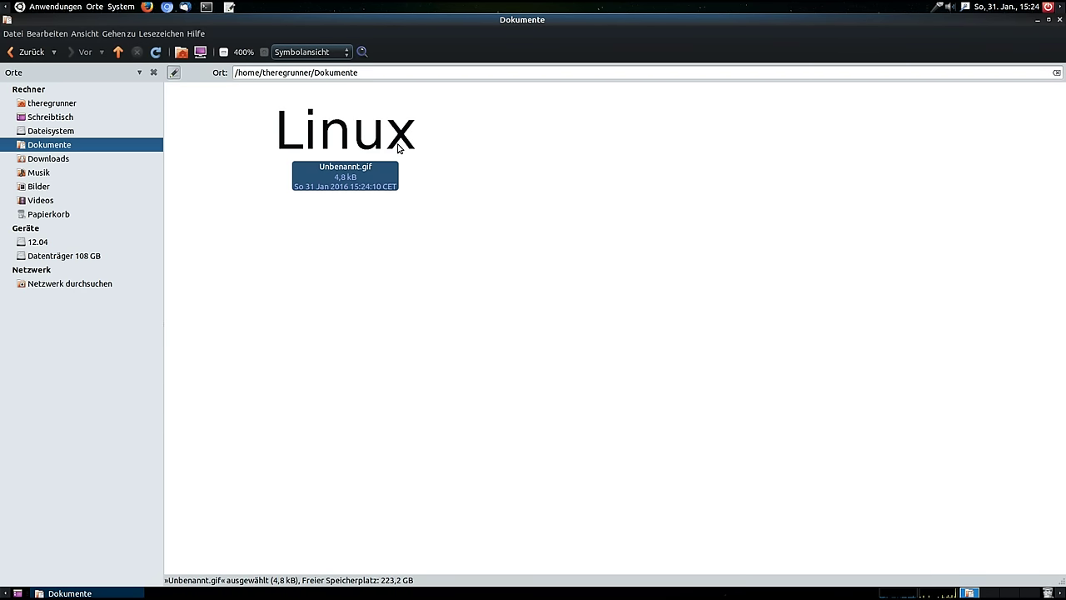
key(Delete)
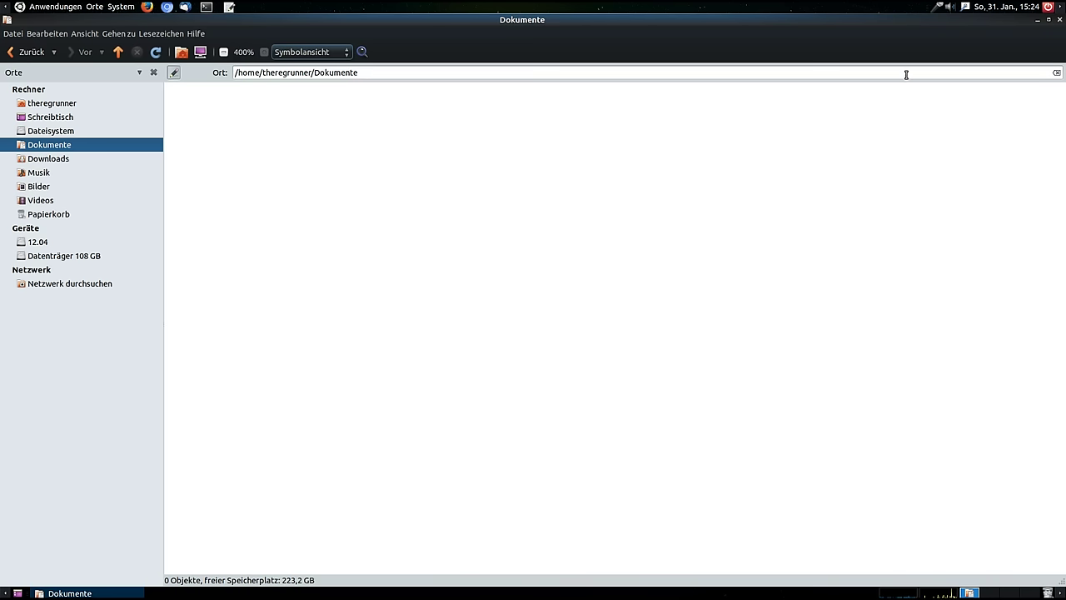
Step: Close Dokumente and open the OpenSCAD folder from the home folder
click(1059, 23)
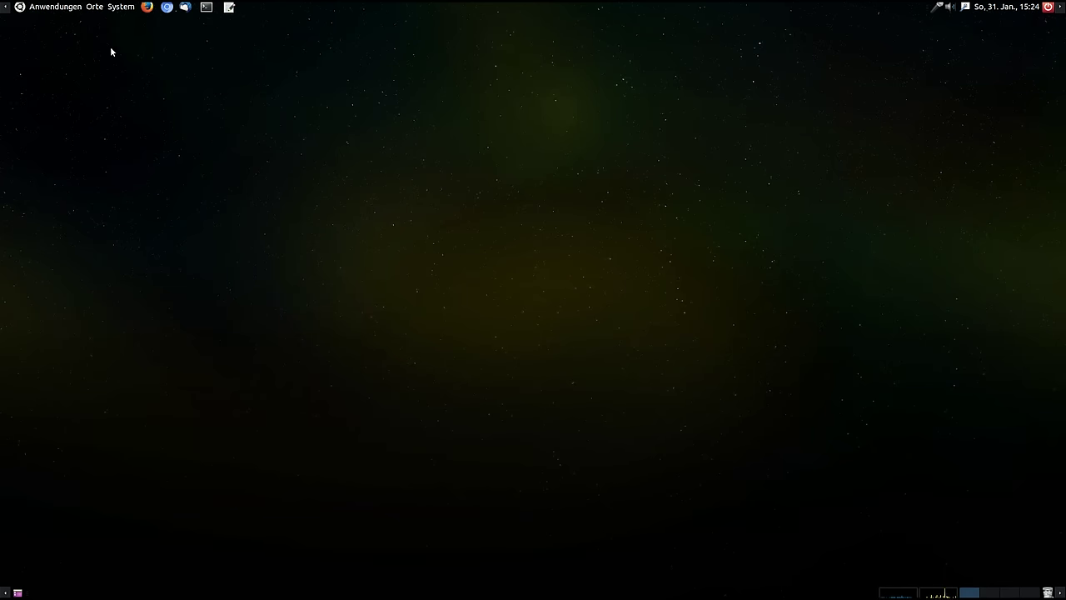
click(94, 7)
click(104, 23)
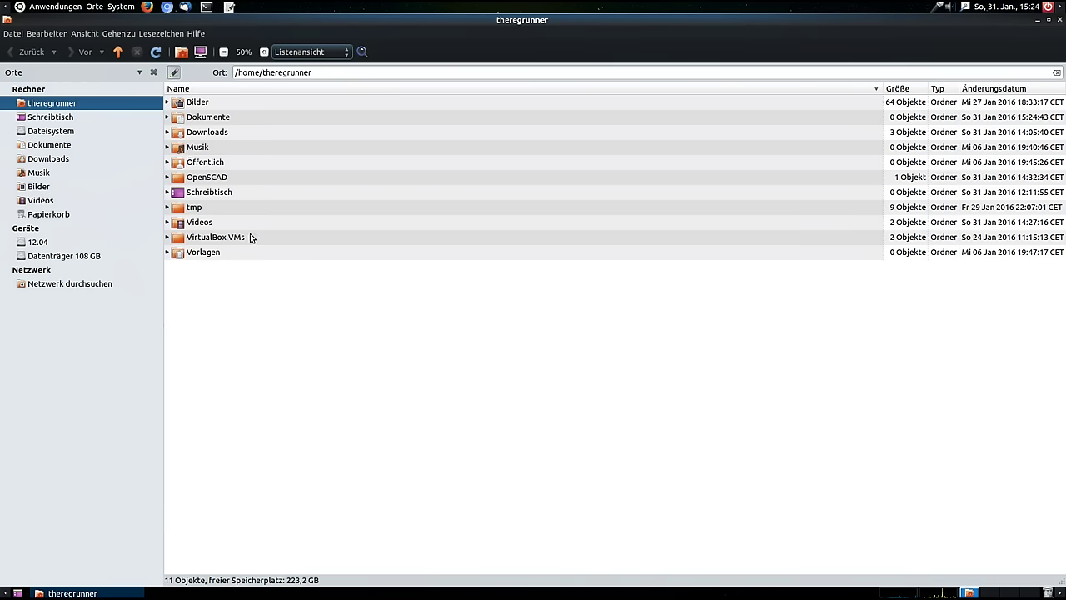
double_click(225, 177)
Step: Open the dial animation .scad file in OpenSCAD and turn on animation mode
double_click(367, 175)
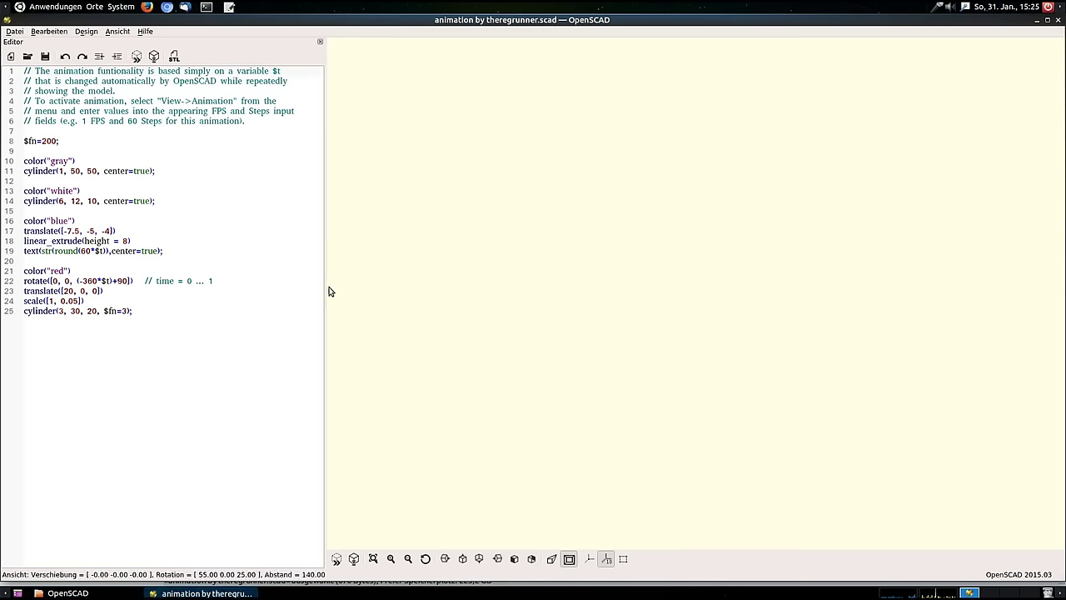
drag(325, 283, 346, 284)
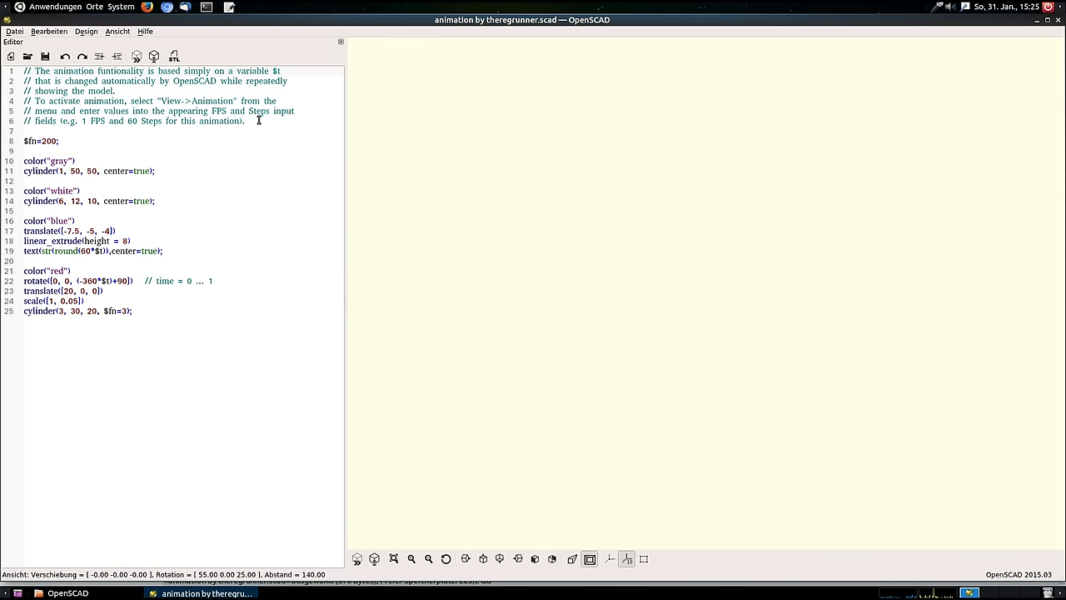
click(119, 33)
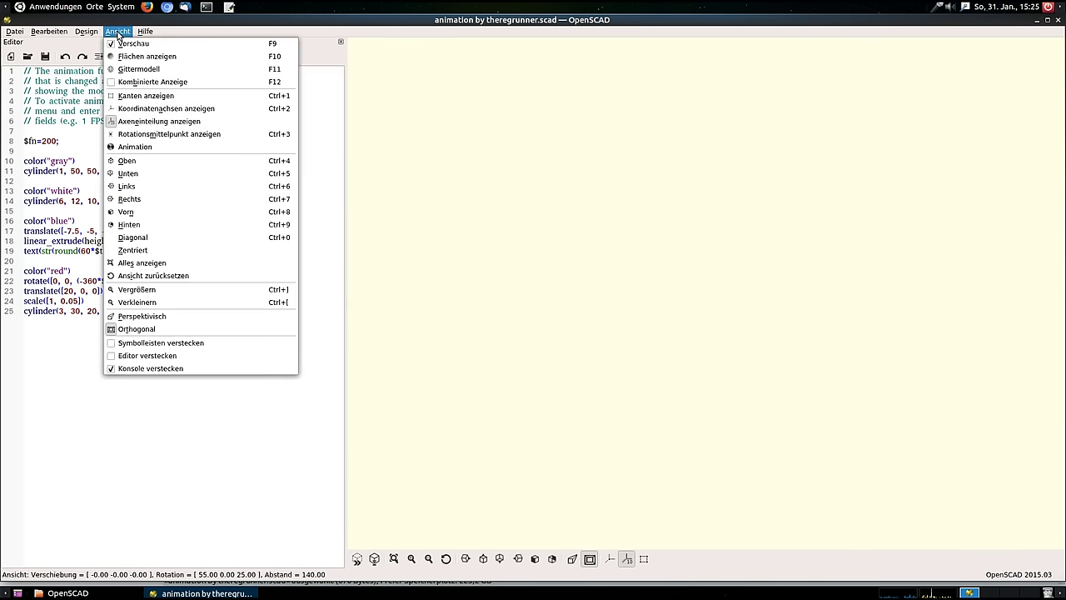
click(135, 147)
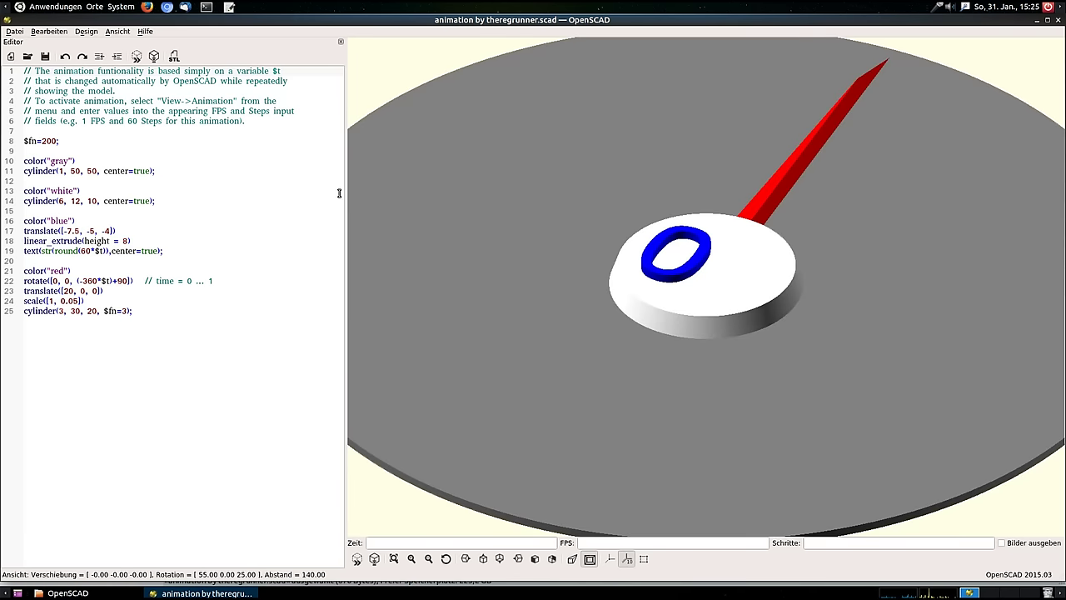
Step: Zoom the dial preview and set the animation frame rate to 1 FPS
click(117, 32)
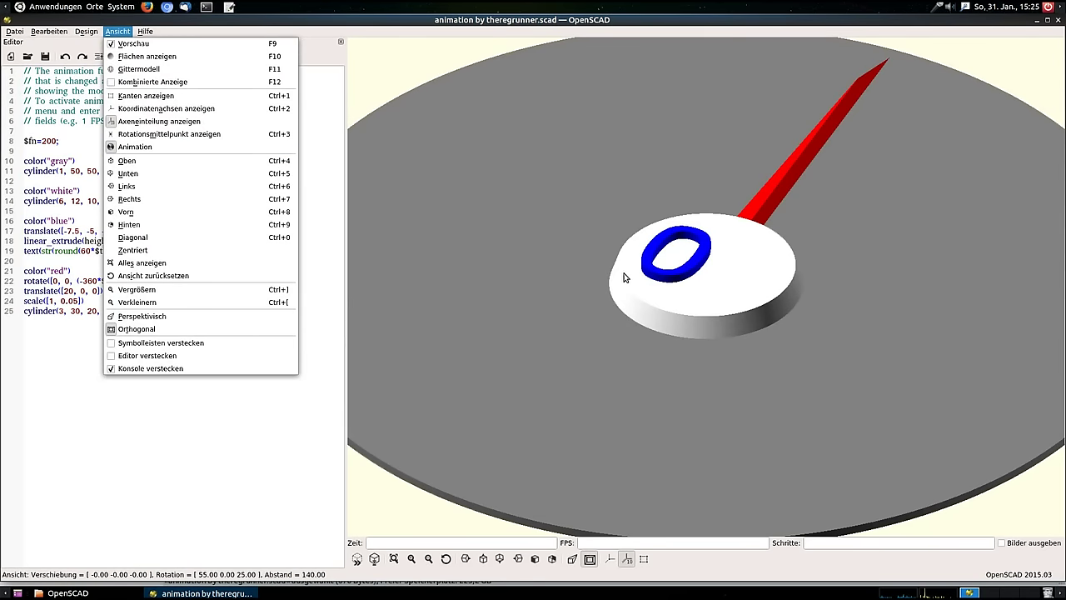
click(339, 323)
scroll(624, 246, down, 3)
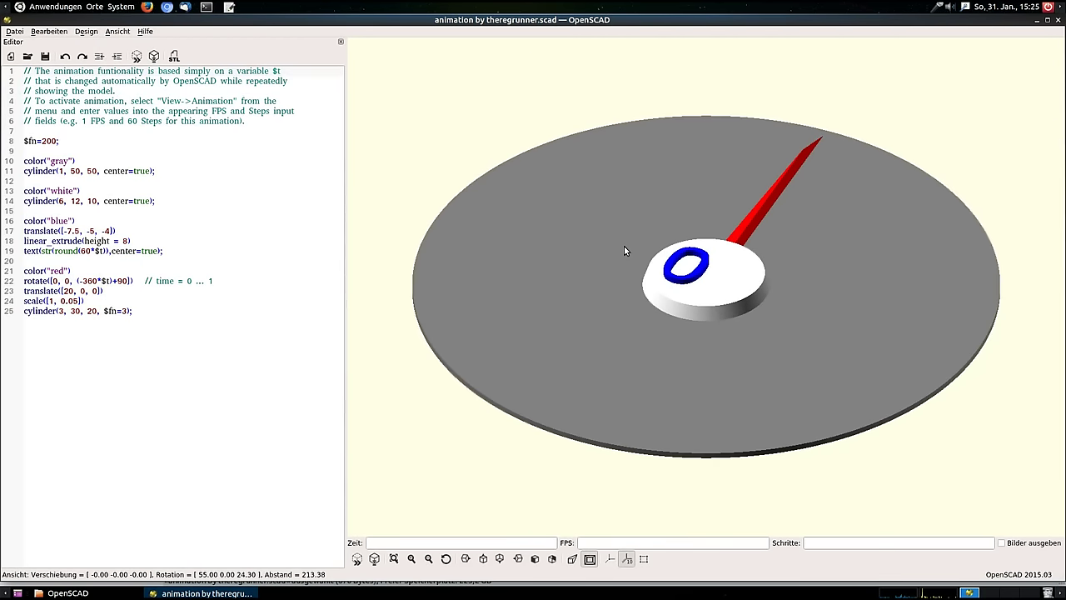
scroll(624, 250, up, 1)
scroll(792, 294, up, 1)
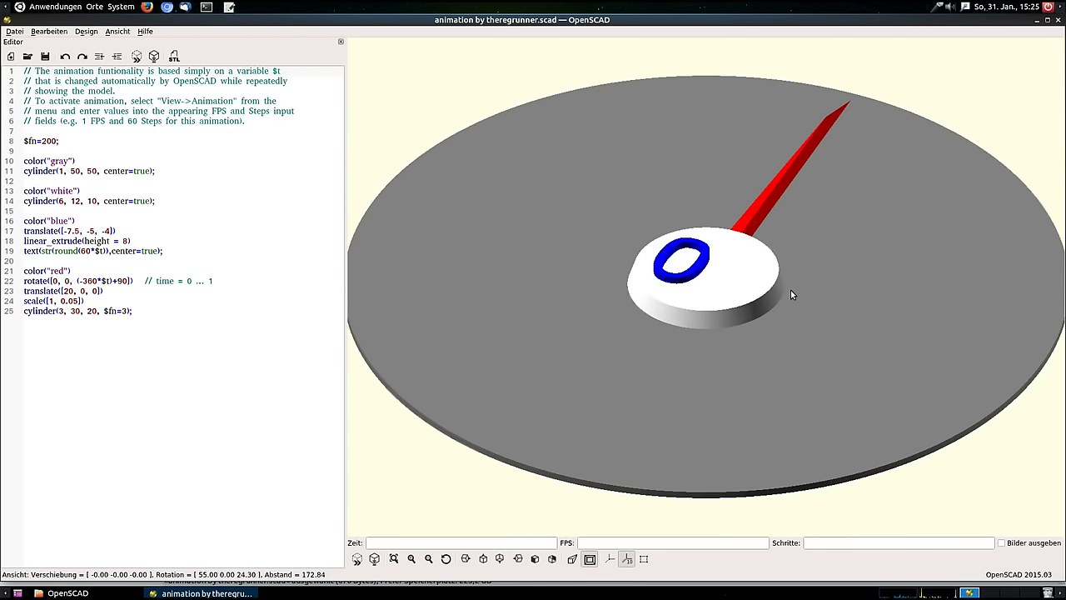
click(699, 542)
text(1)
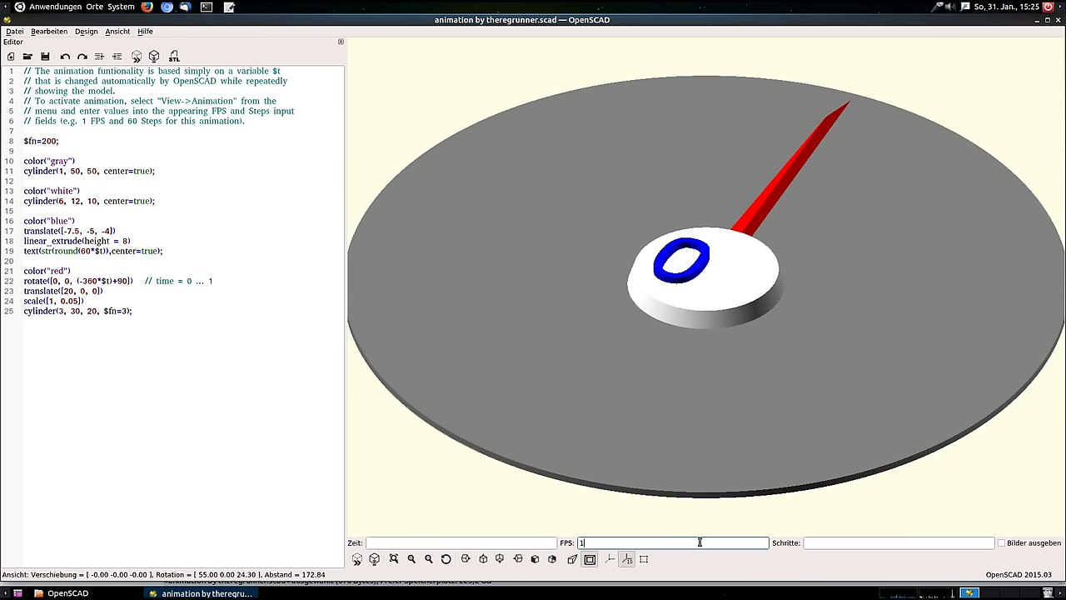
Step: Set the animation to 60 steps and orbit the dial to a steeper top-down view
click(855, 543)
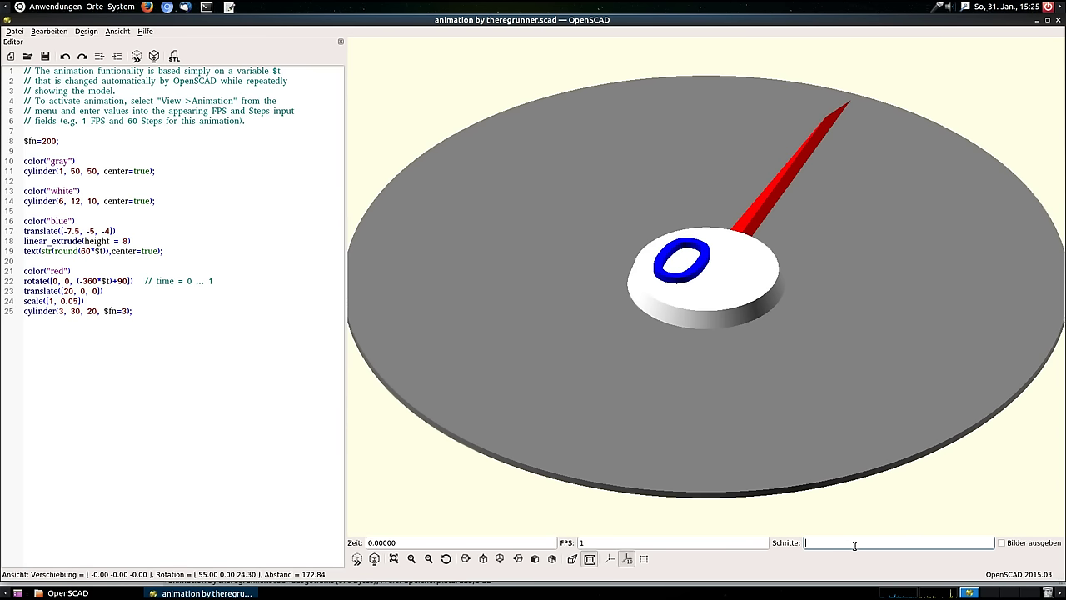
text(60)
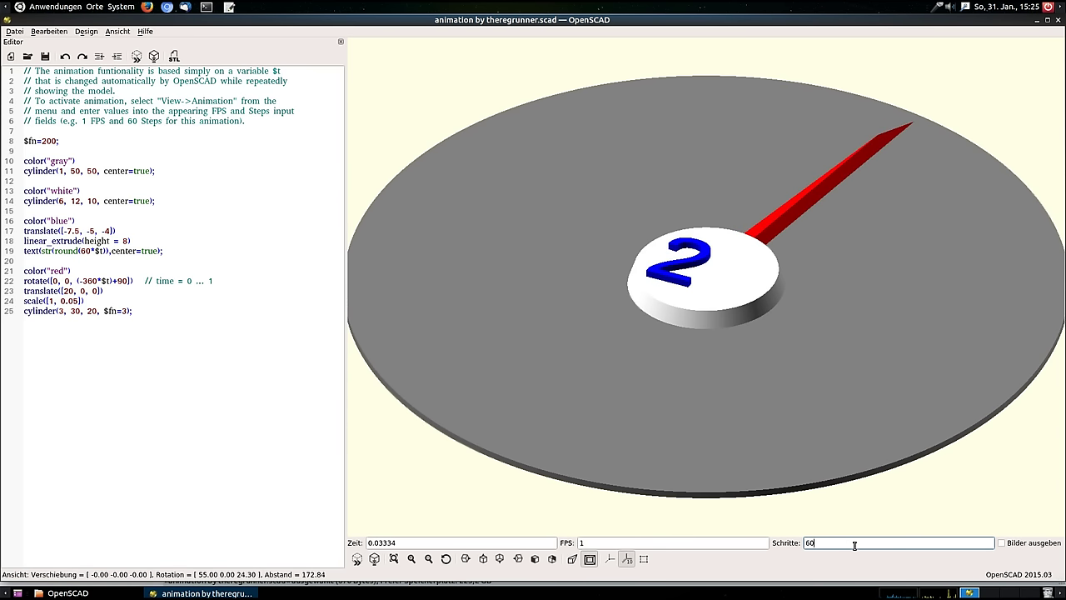
scroll(815, 335, down, 2)
mouse_move(845, 388)
mouse_down()
mouse_move(815, 335)
mouse_move(818, 350)
mouse_up()
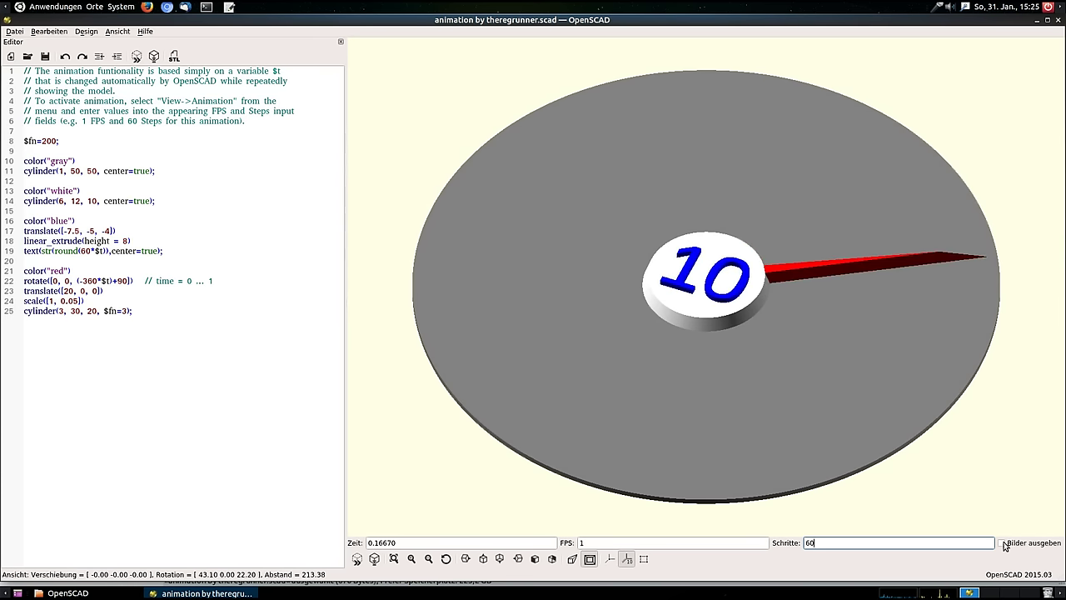
mouse_move(912, 219)
mouse_down()
mouse_move(928, 265)
mouse_move(919, 255)
mouse_move(926, 315)
mouse_up()
scroll(836, 314, up, 5)
scroll(836, 314, up, 3)
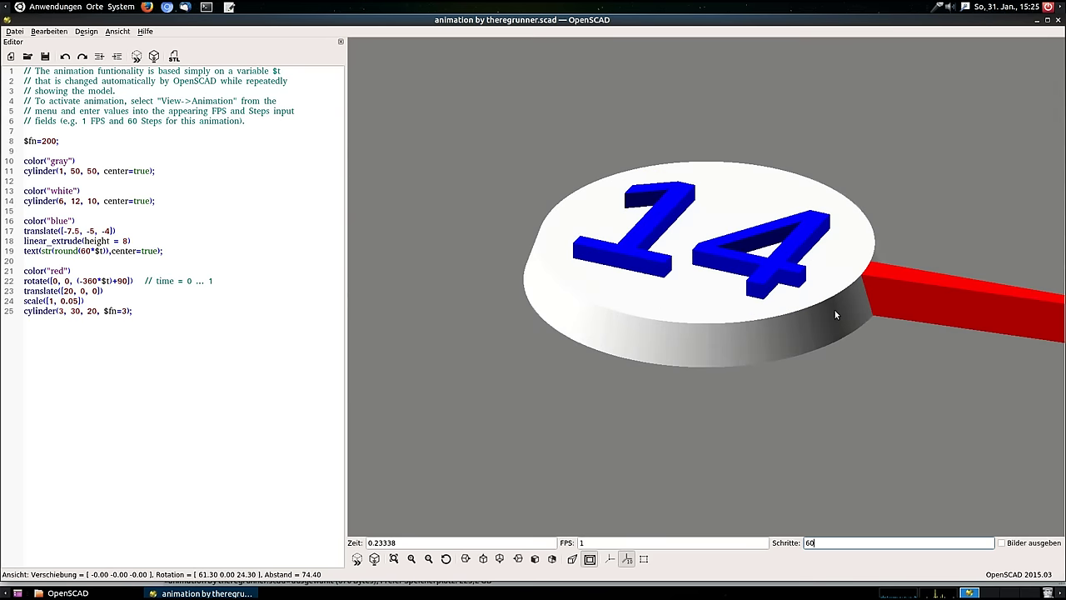
scroll(837, 314, up, 3)
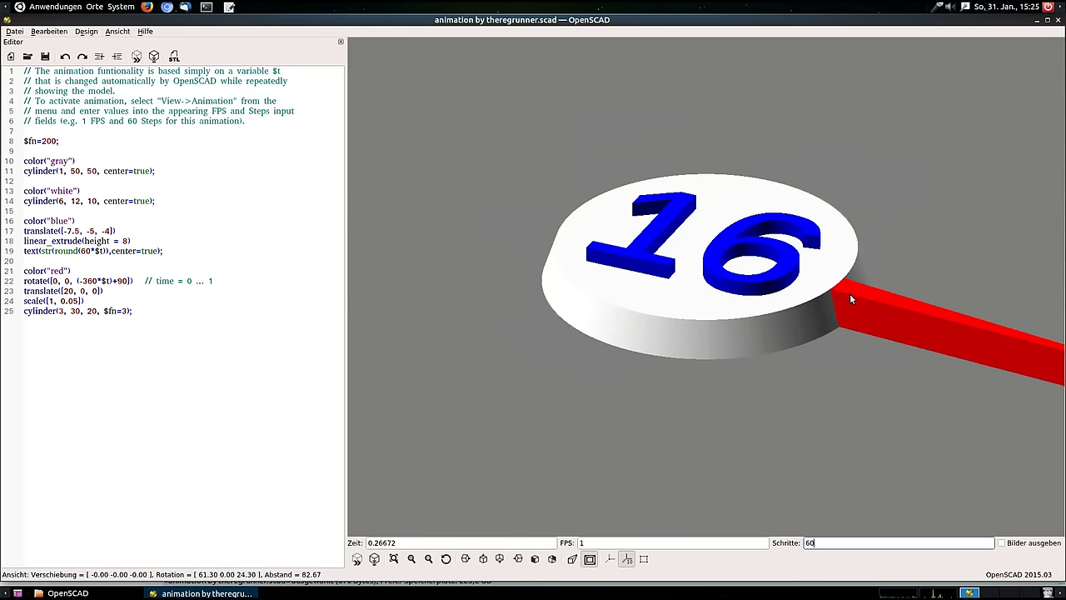
scroll(850, 294, up, 2)
scroll(856, 280, down, 4)
scroll(823, 300, down, 6)
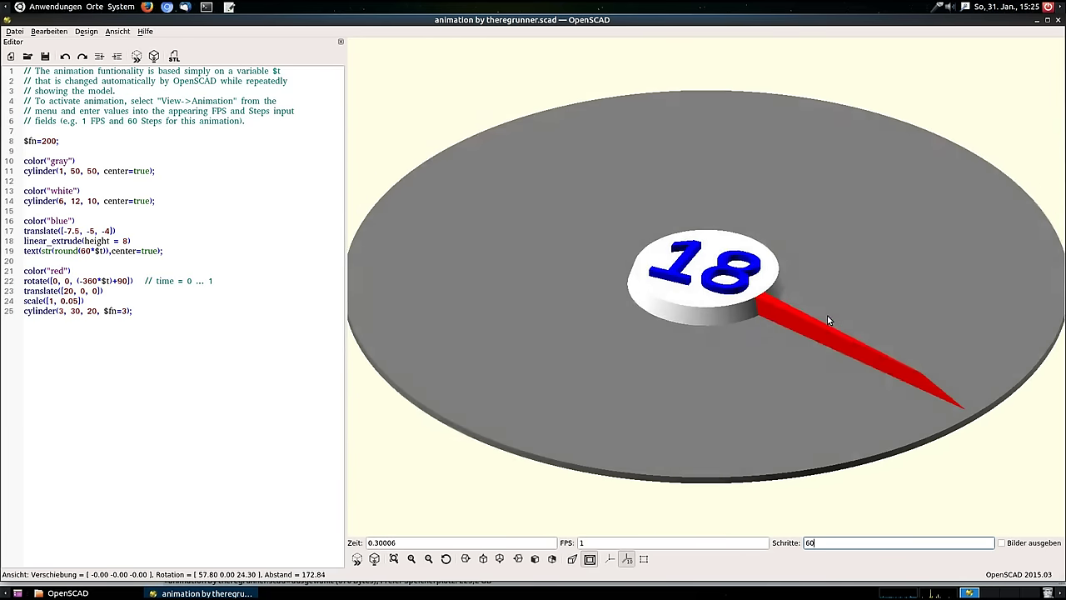
Step: Tilt the dial flatter, turn on Dump Pictures, and watch frames arrive in the OpenSCAD folder
mouse_move(828, 311)
mouse_down()
mouse_move(833, 300)
mouse_move(817, 315)
mouse_move(826, 313)
mouse_up()
scroll(714, 273, down, 3)
scroll(714, 273, up, 2)
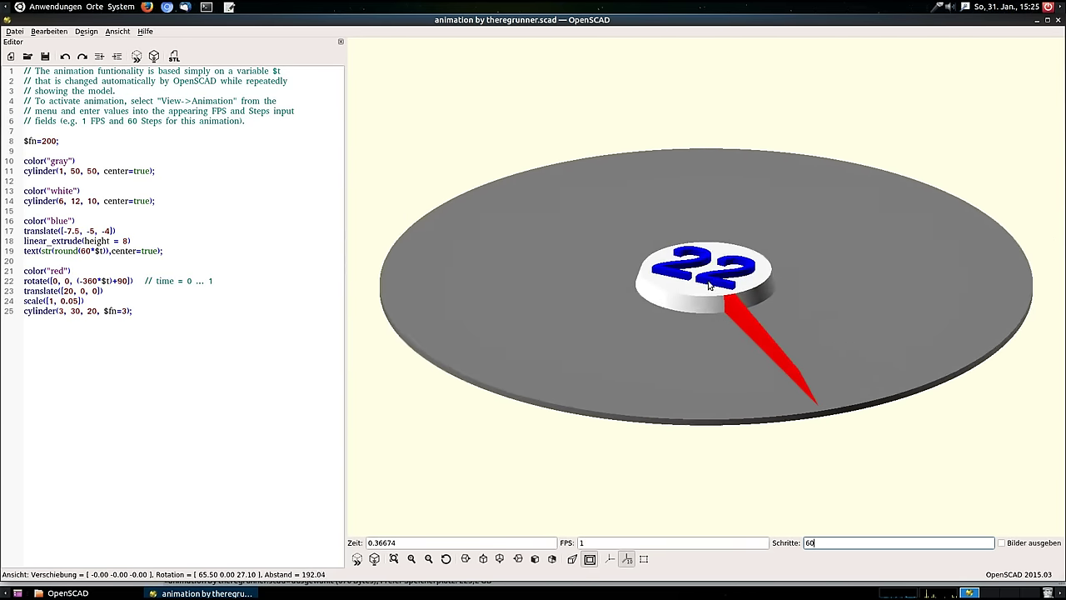
click(1003, 544)
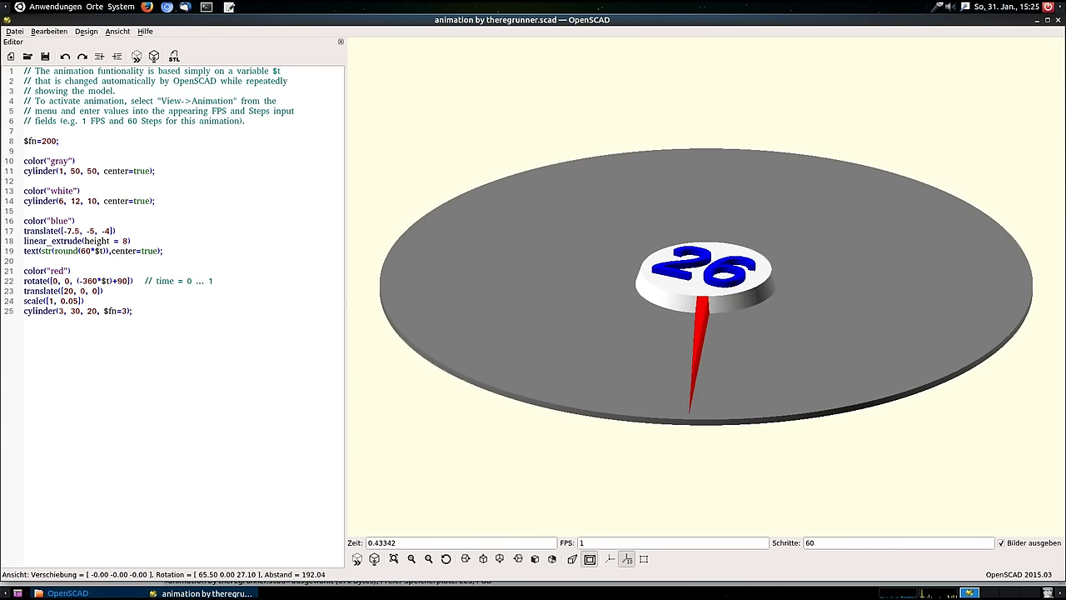
click(66, 593)
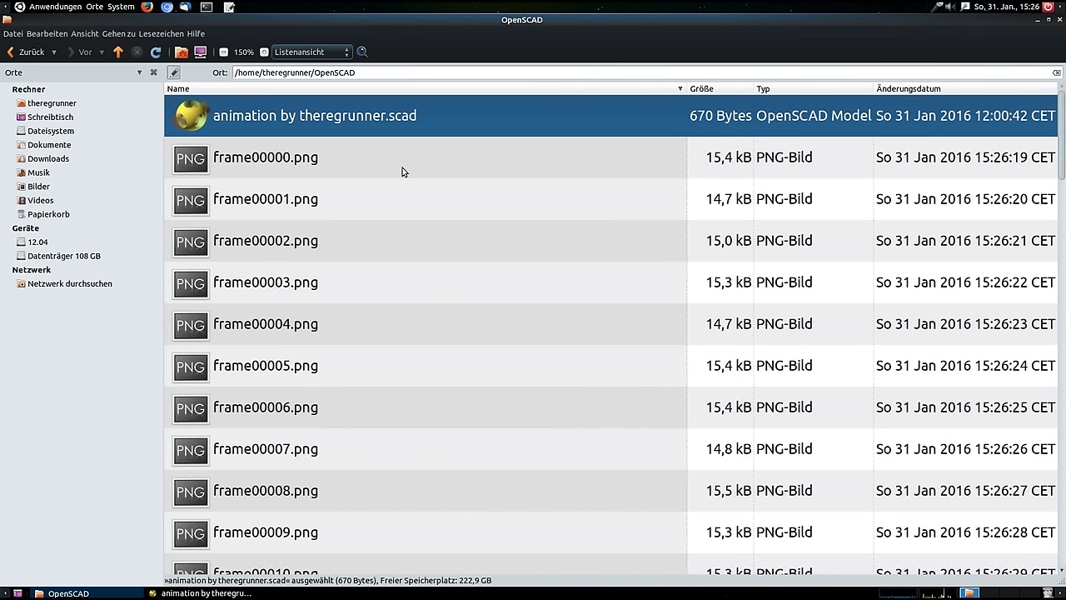
Step: Scroll through the frame list down to frame00059.png
scroll(434, 194, down, 5)
scroll(434, 194, down, 6)
scroll(434, 193, down, 2)
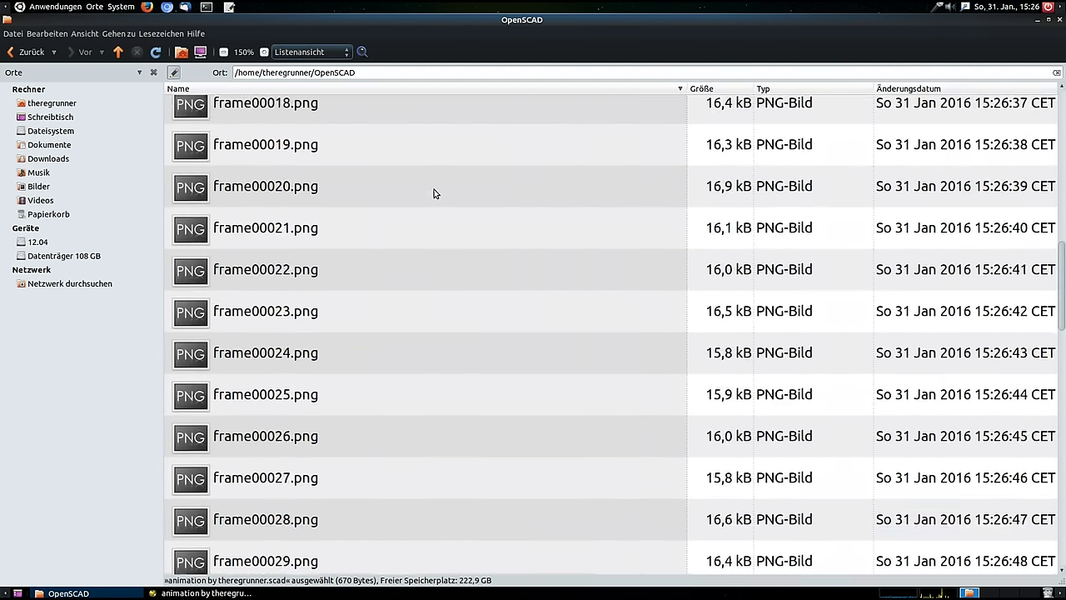
scroll(434, 193, down, 8)
scroll(434, 193, down, 6)
scroll(434, 193, down, 6)
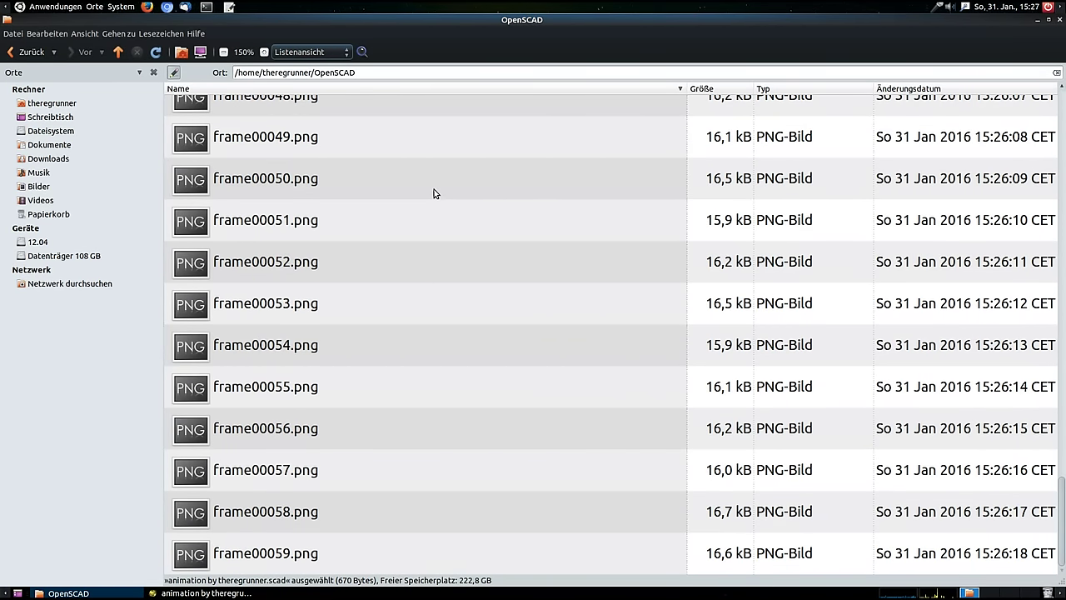
Step: Close the OpenSCAD animation window and the file manager window
click(200, 594)
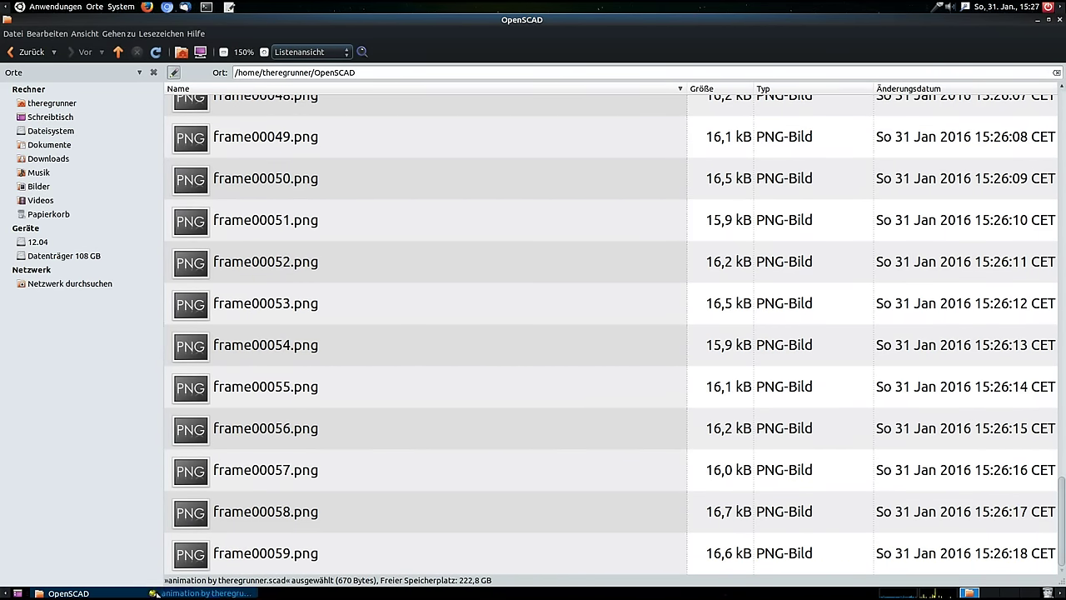
click(1059, 20)
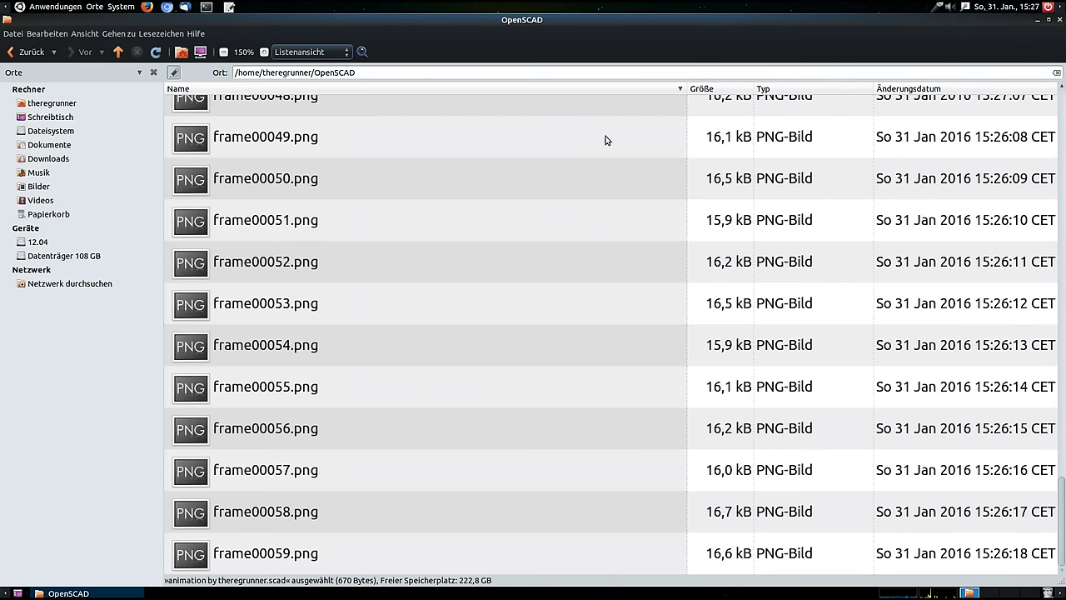
click(1058, 19)
click(55, 7)
mouse_move(42, 72)
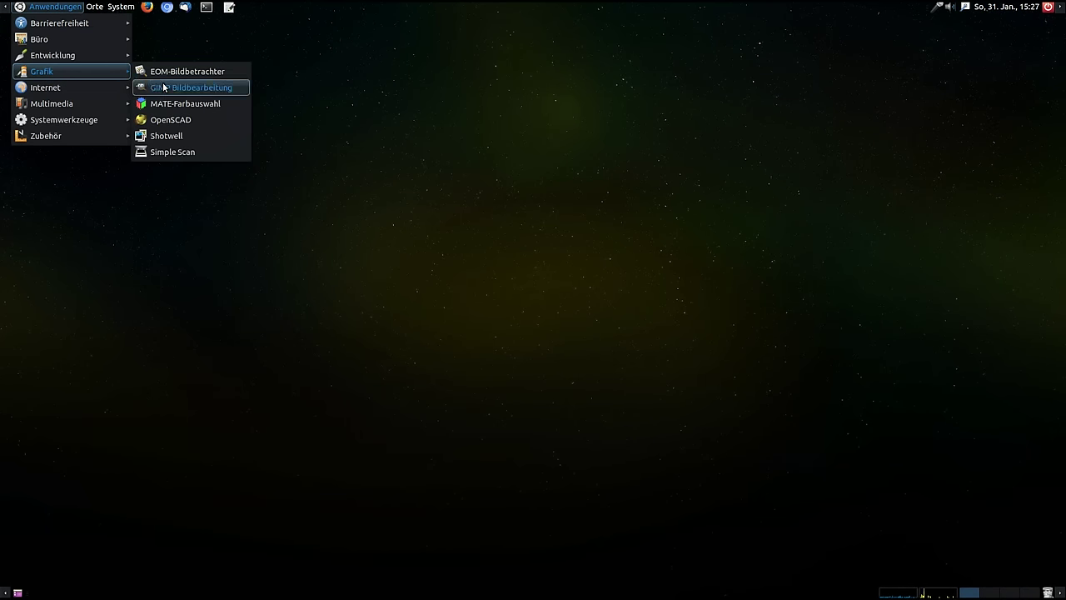
Step: Launch GIMP from Anwendungen > Grafik and choose Datei > Als Ebenen öffnen
click(163, 87)
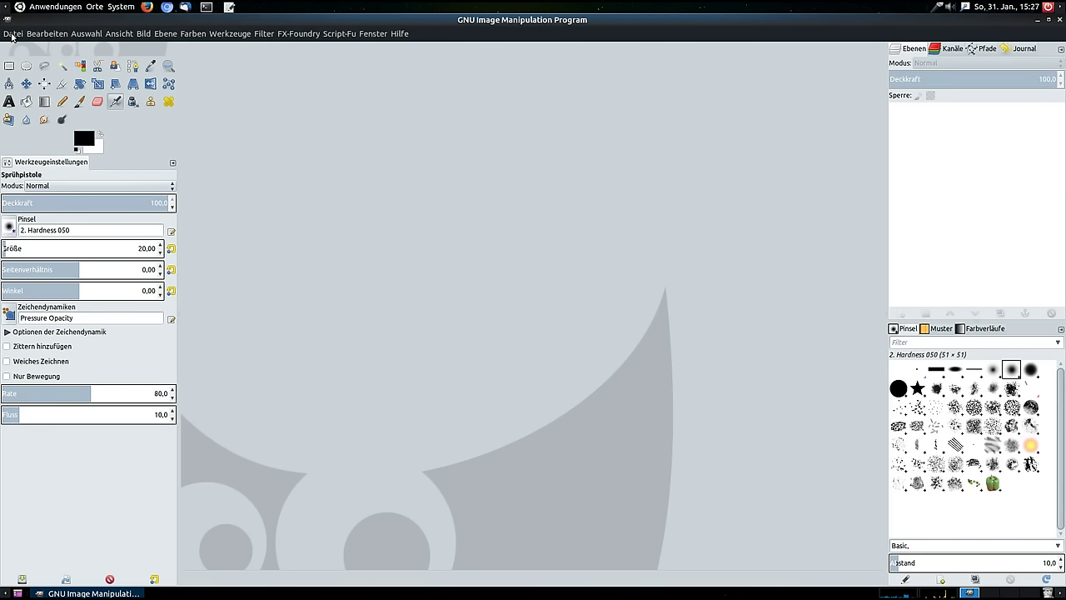
click(12, 36)
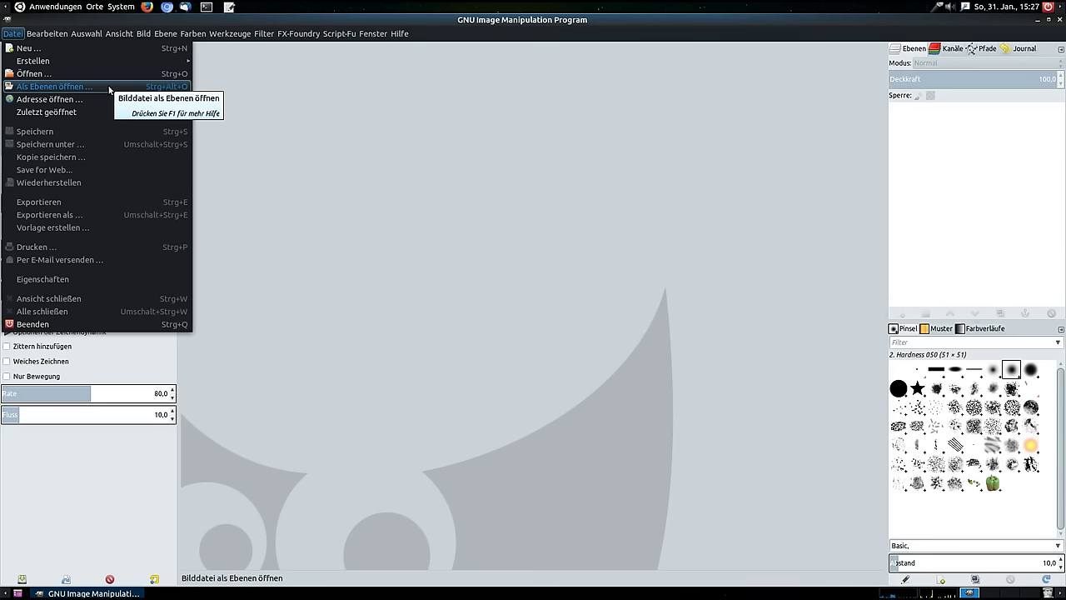
click(108, 73)
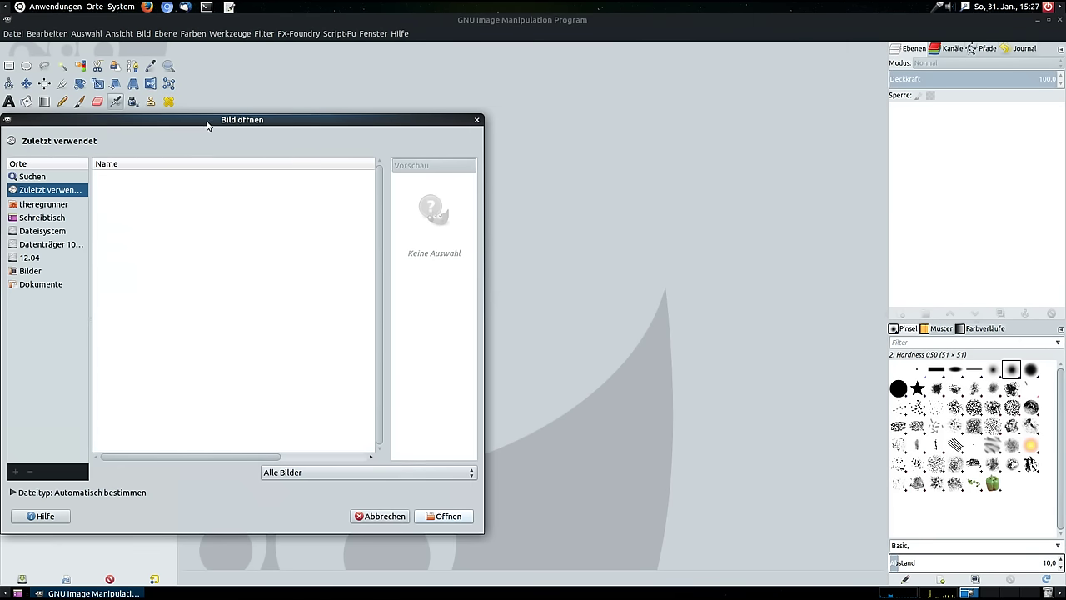
Step: Open frame00000.png through frame00059.png from the OpenSCAD folder as layers
drag(208, 125, 427, 112)
click(260, 213)
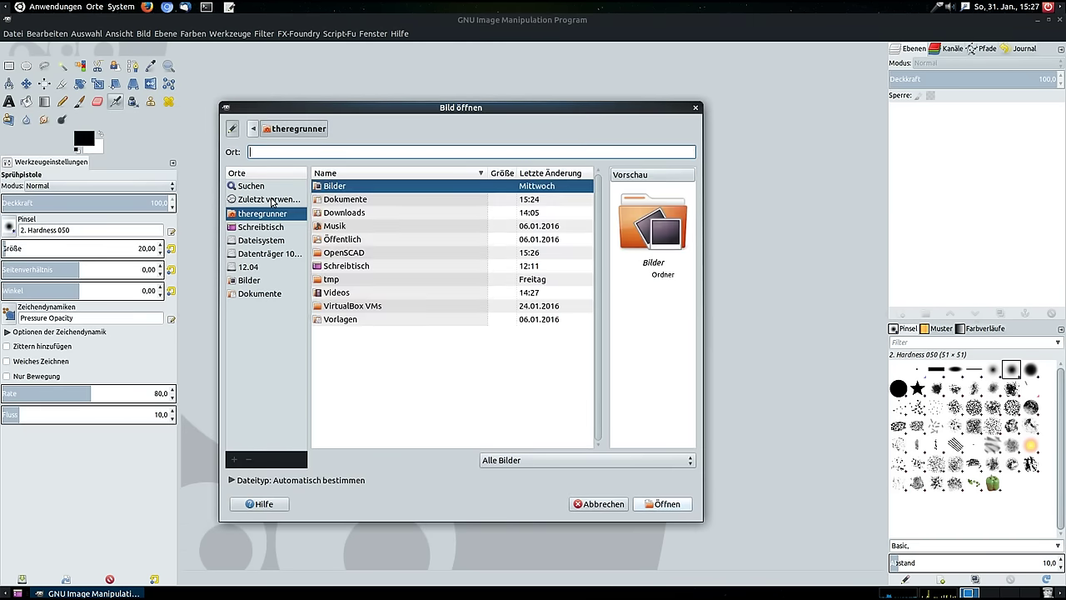
double_click(360, 253)
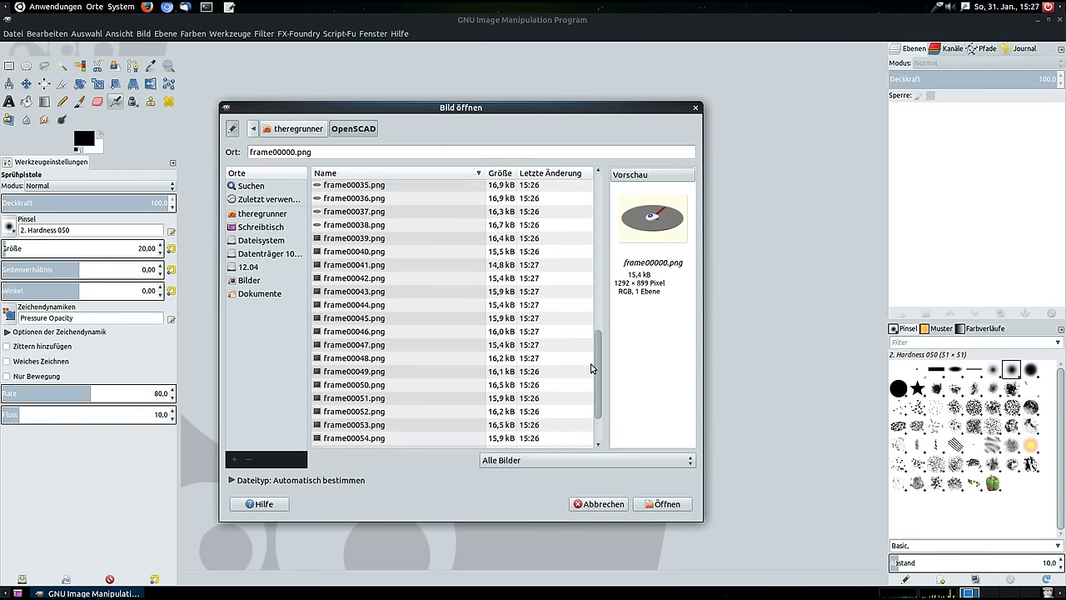
drag(598, 213, 591, 409)
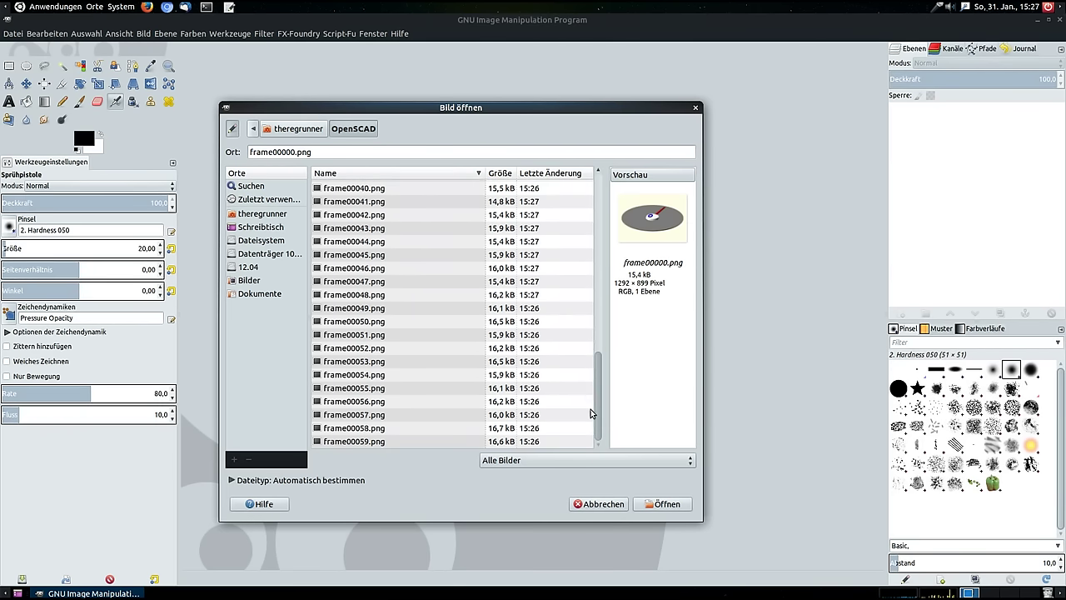
shift+click(364, 444)
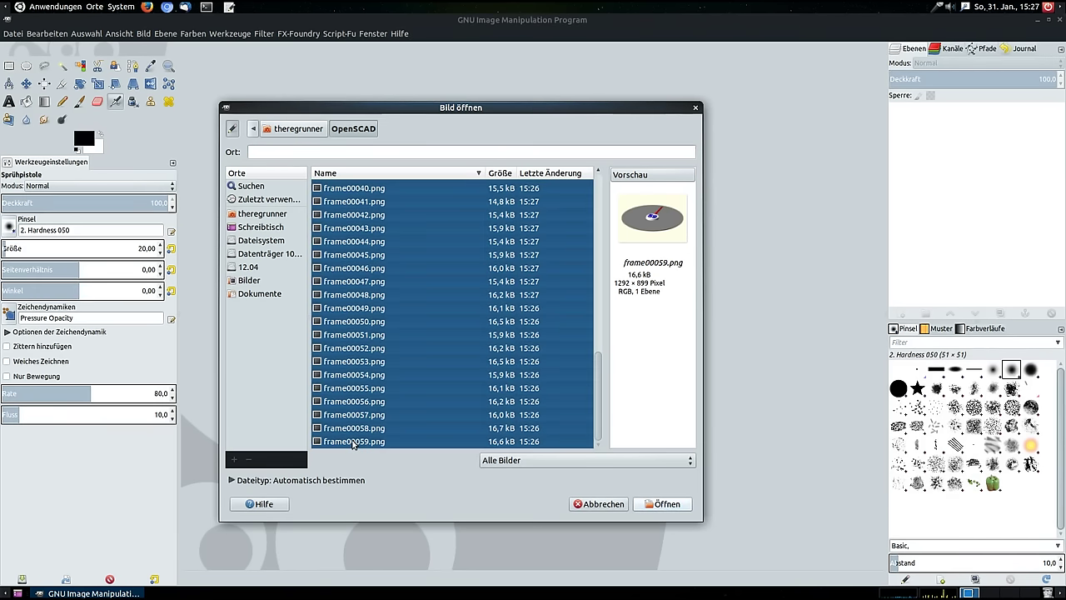
mouse_move(598, 383)
mouse_down()
mouse_move(612, 203)
mouse_move(596, 415)
mouse_up()
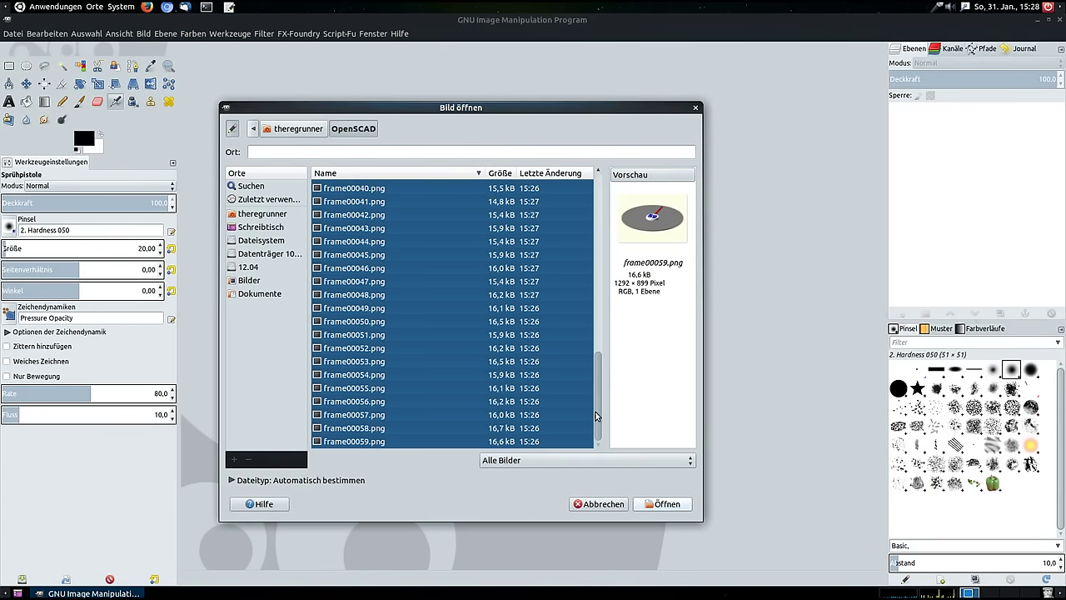
click(670, 505)
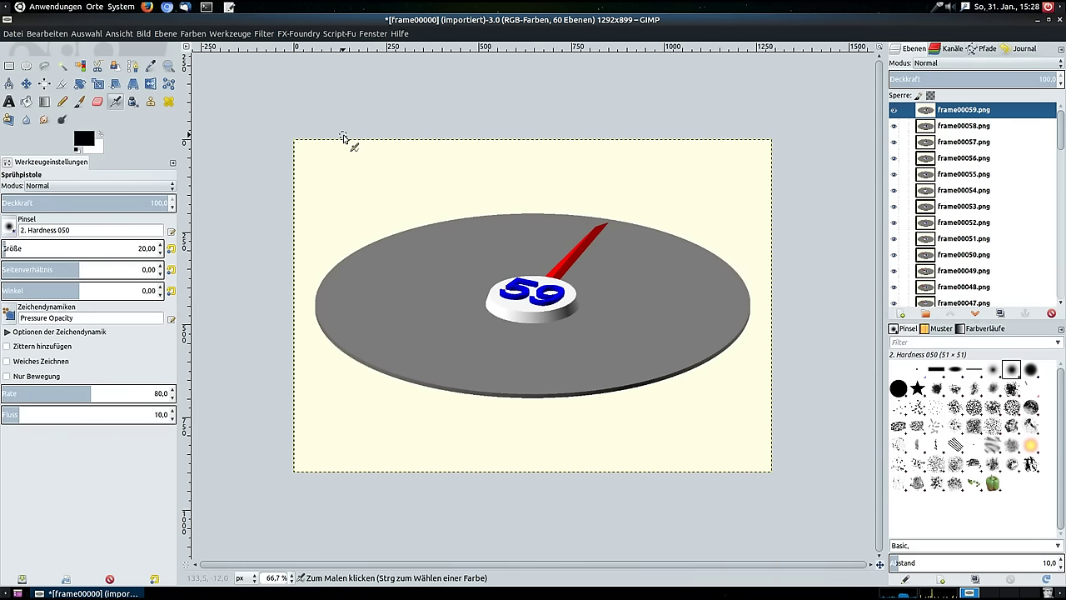
click(144, 37)
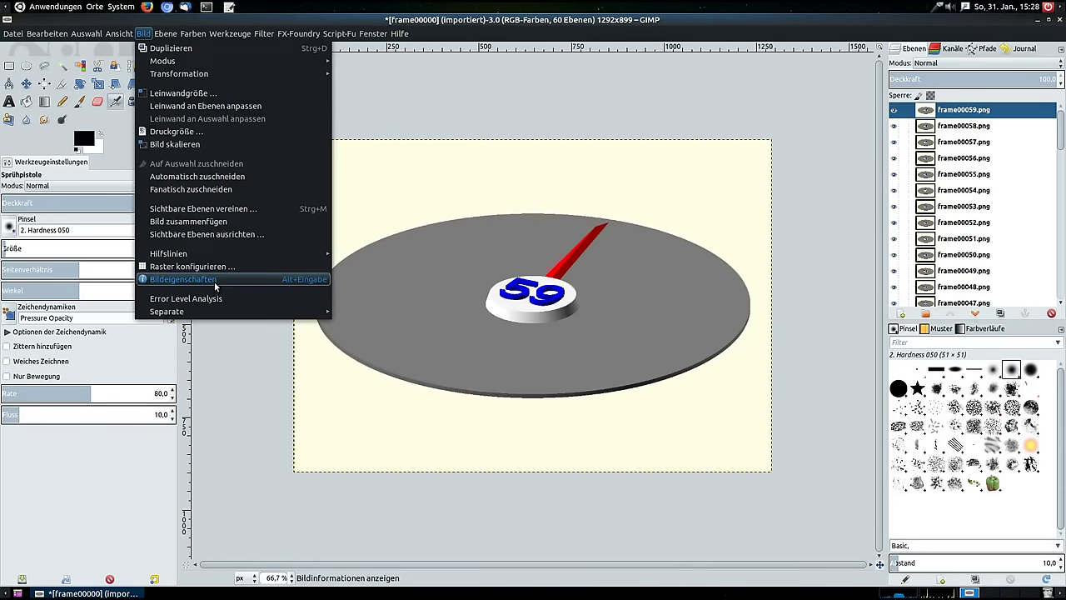
click(216, 279)
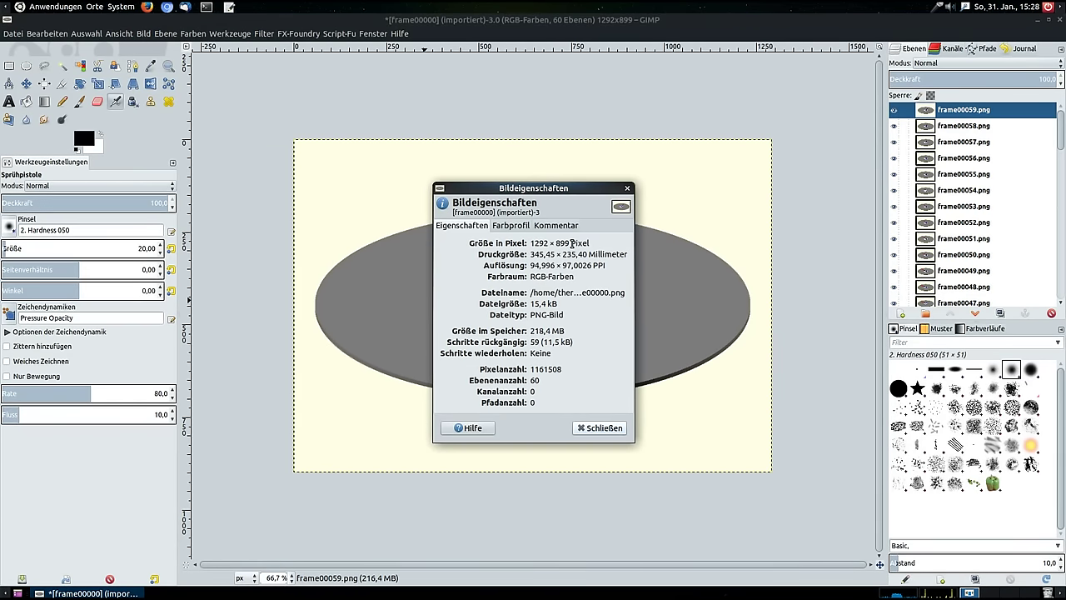
drag(571, 243, 530, 242)
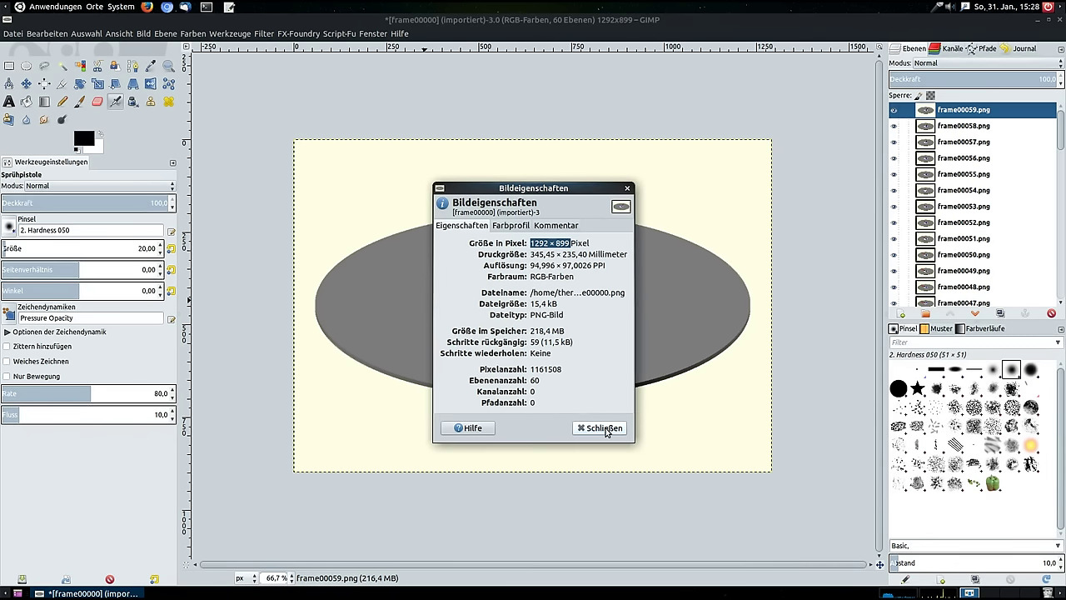
click(603, 428)
Step: Scale the image to 300 px wide (209 px high) with Bild skalieren
click(144, 33)
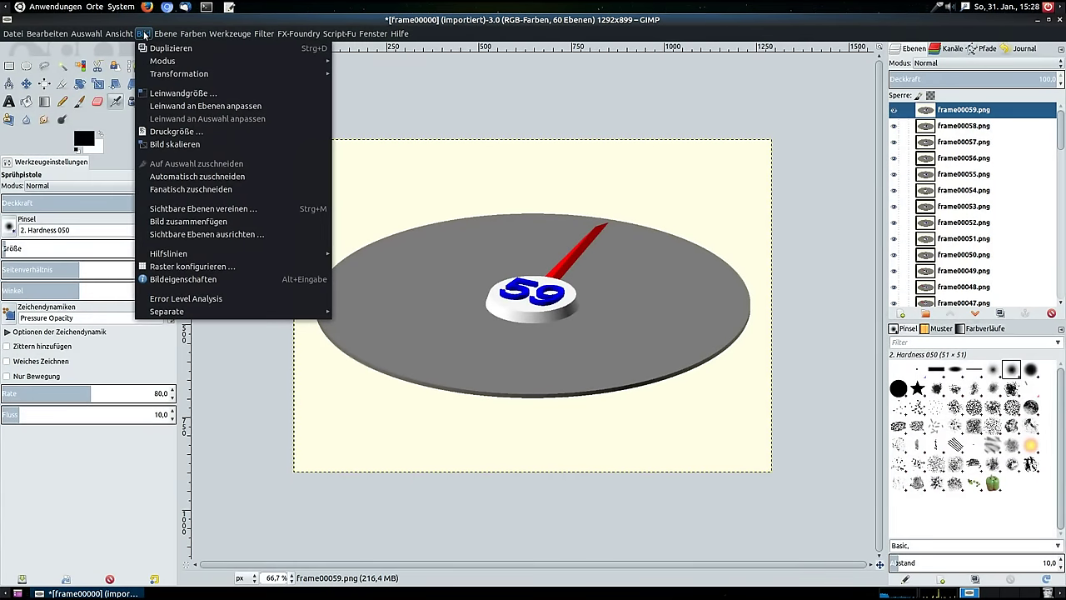
click(191, 147)
text(300)
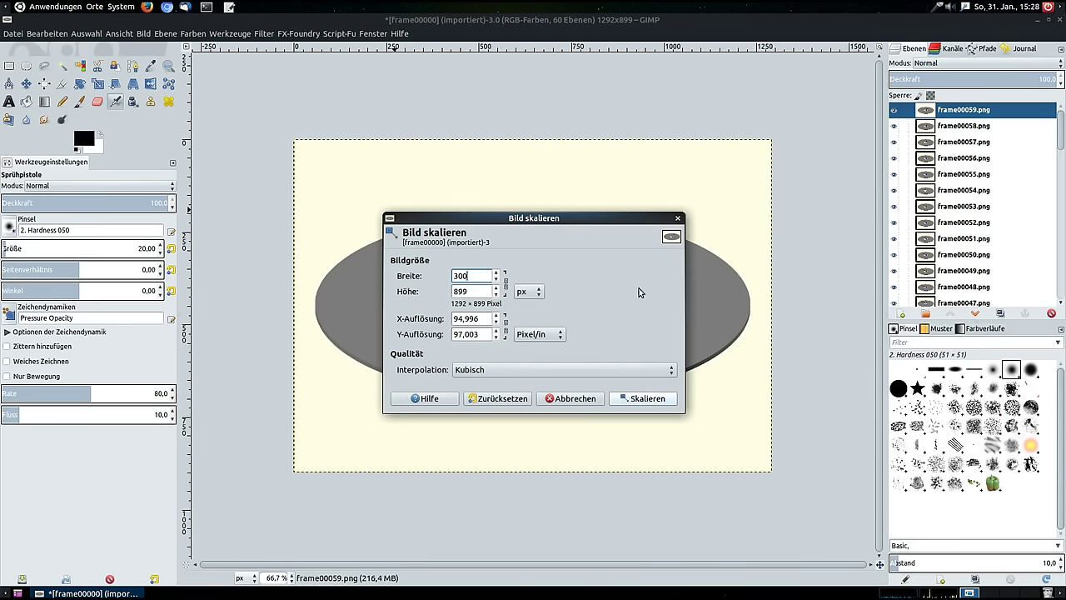
key(Tab)
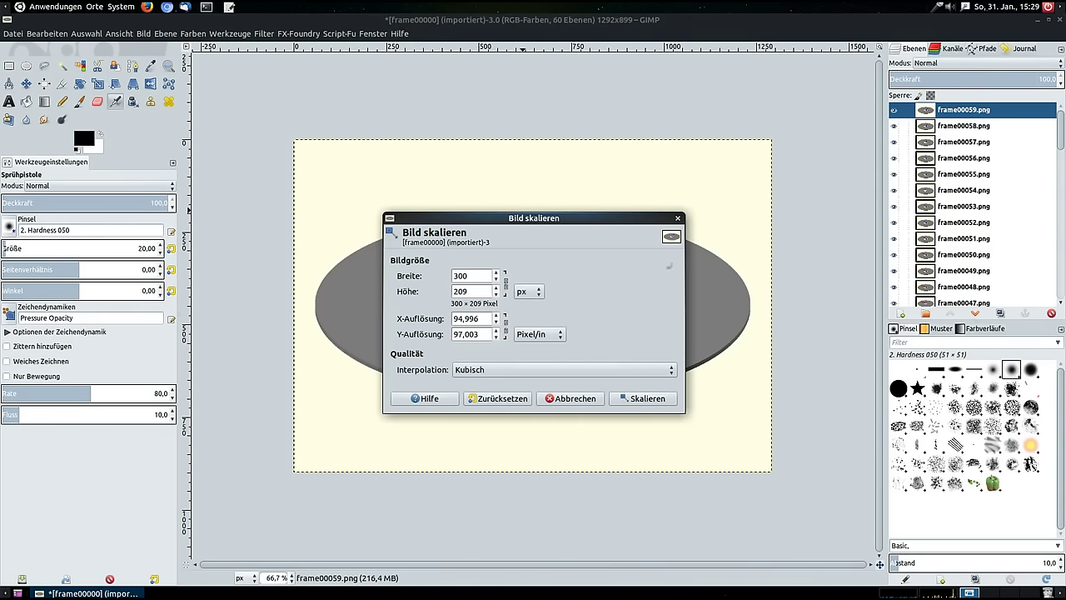
drag(627, 221, 594, 206)
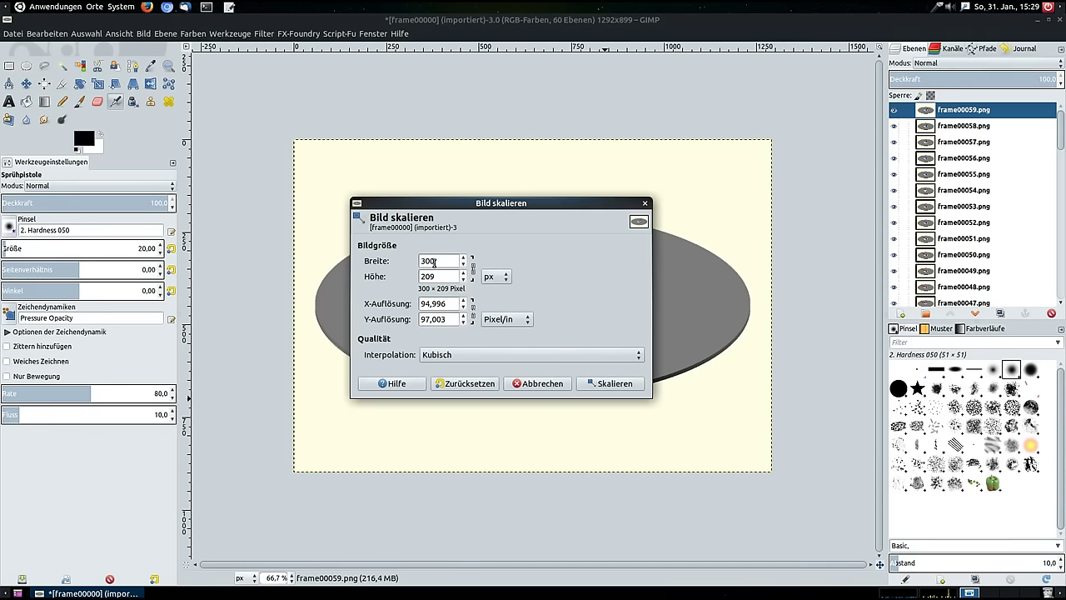
click(626, 388)
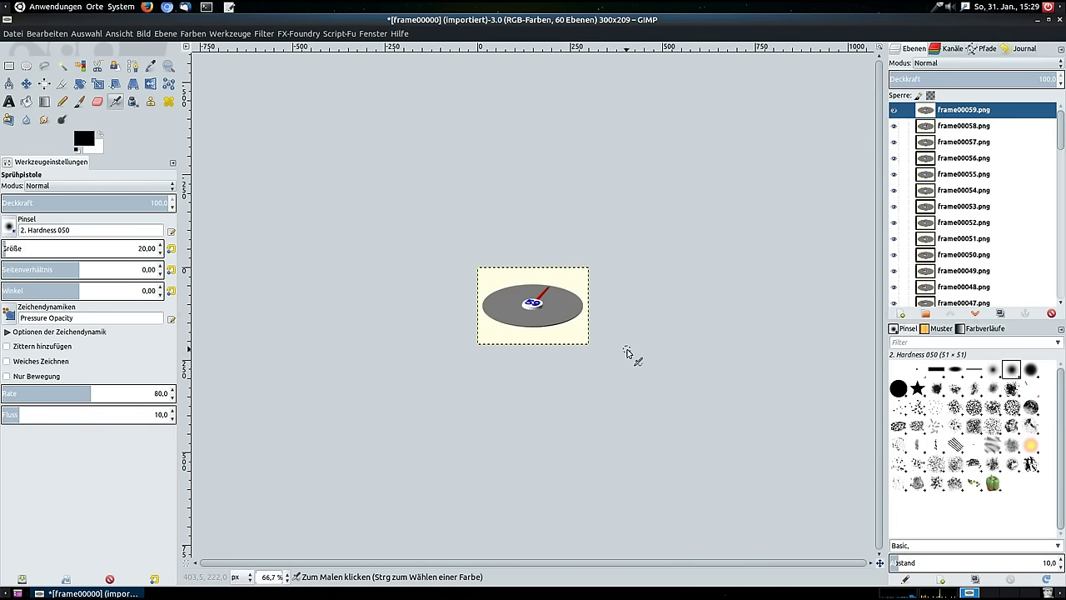
Step: Open the Datei menu, closing the Hilfe menu opened by mistake
click(11, 34)
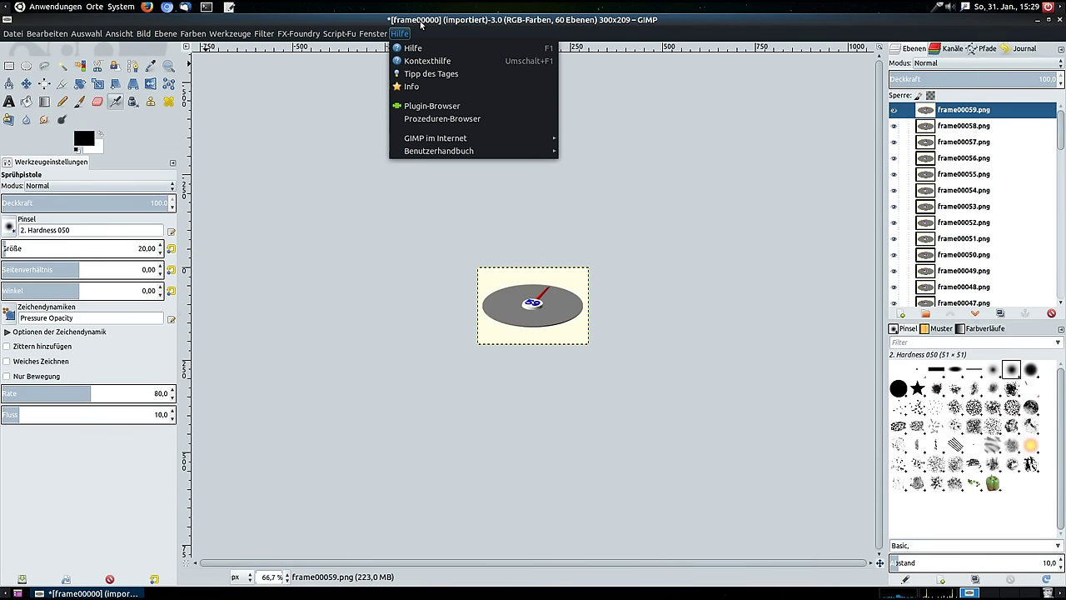
click(426, 24)
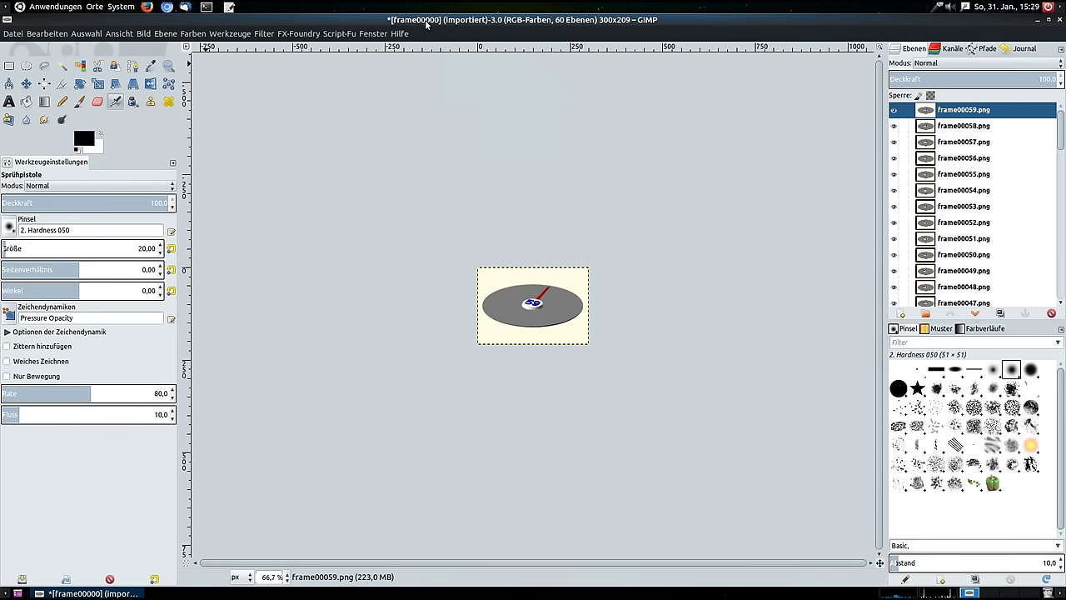
click(12, 33)
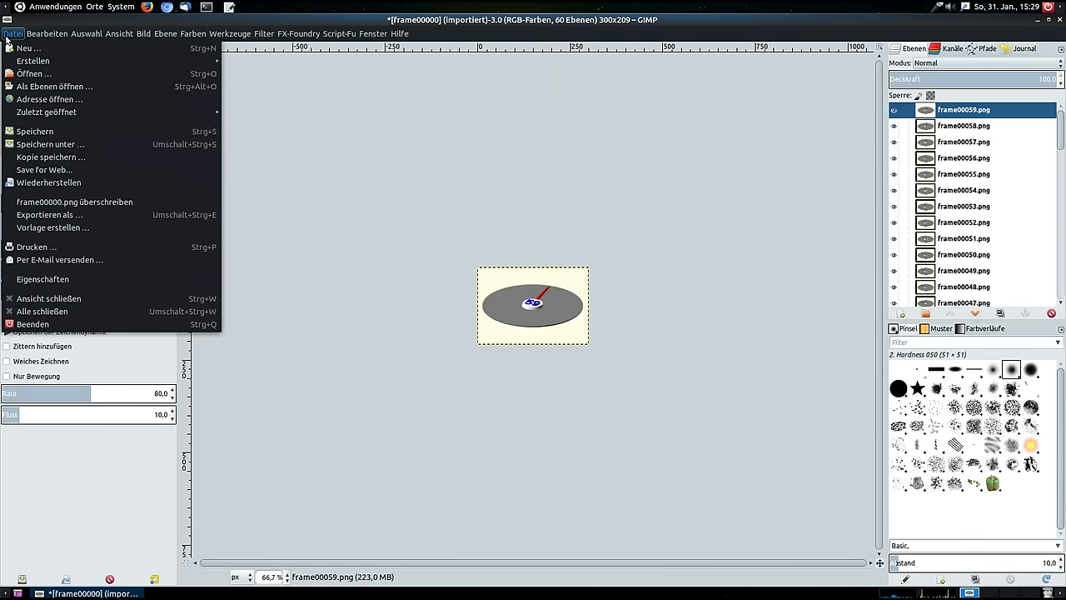
Step: Export the image as frame00000.gif in the OpenSCAD folder, choosing GIF-Bild as the file type
click(85, 219)
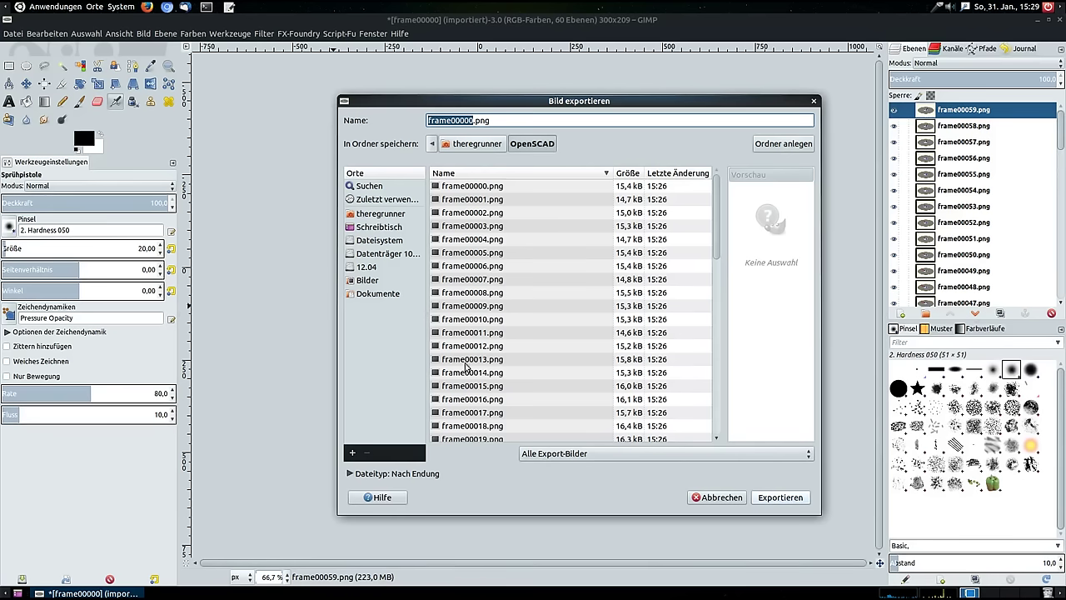
click(406, 473)
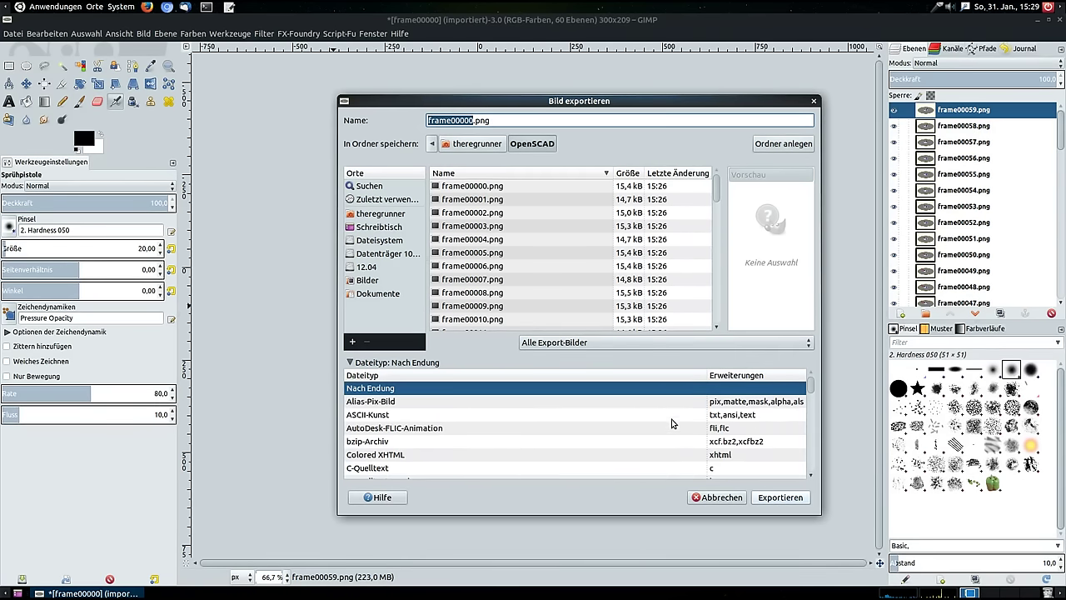
scroll(717, 428, down, 3)
scroll(717, 428, down, 1)
click(721, 448)
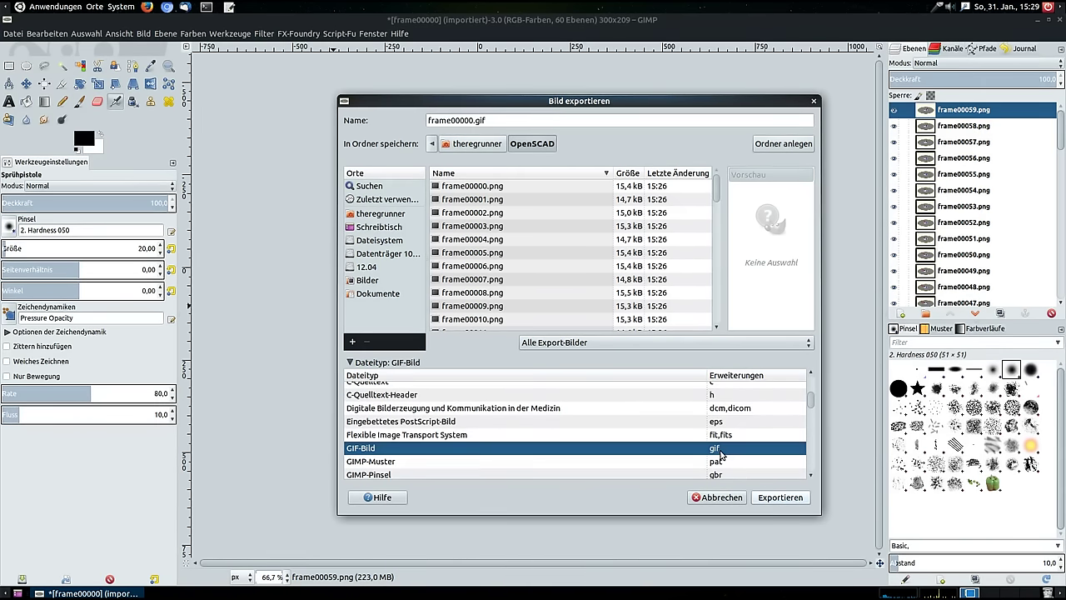
click(788, 501)
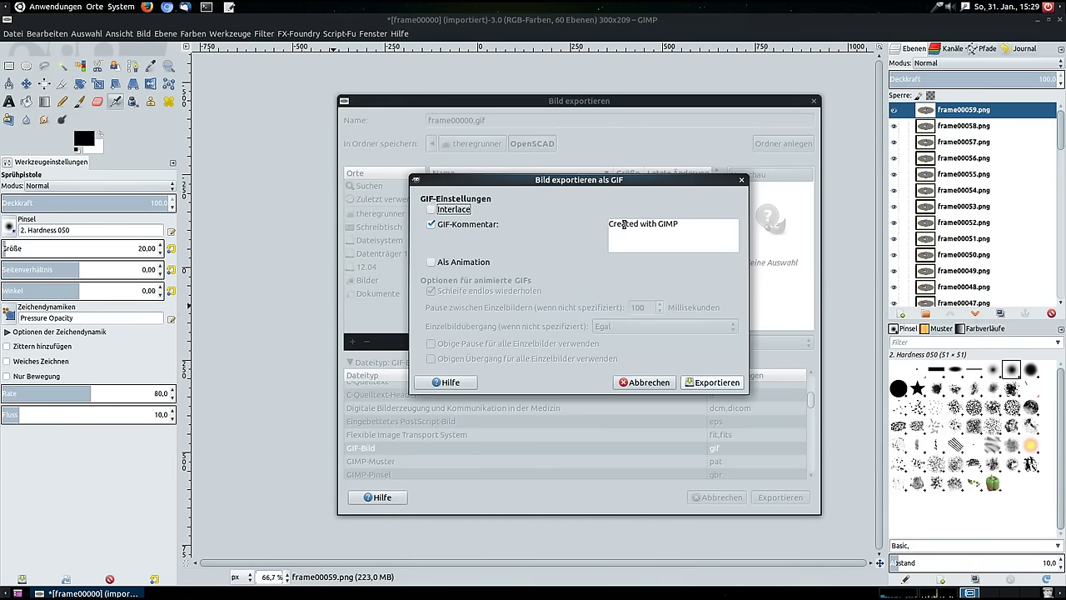
Step: Export as a looping animation with a new comment, 1000 ms pause, and one frame per layer (Ersetzen)
click(457, 261)
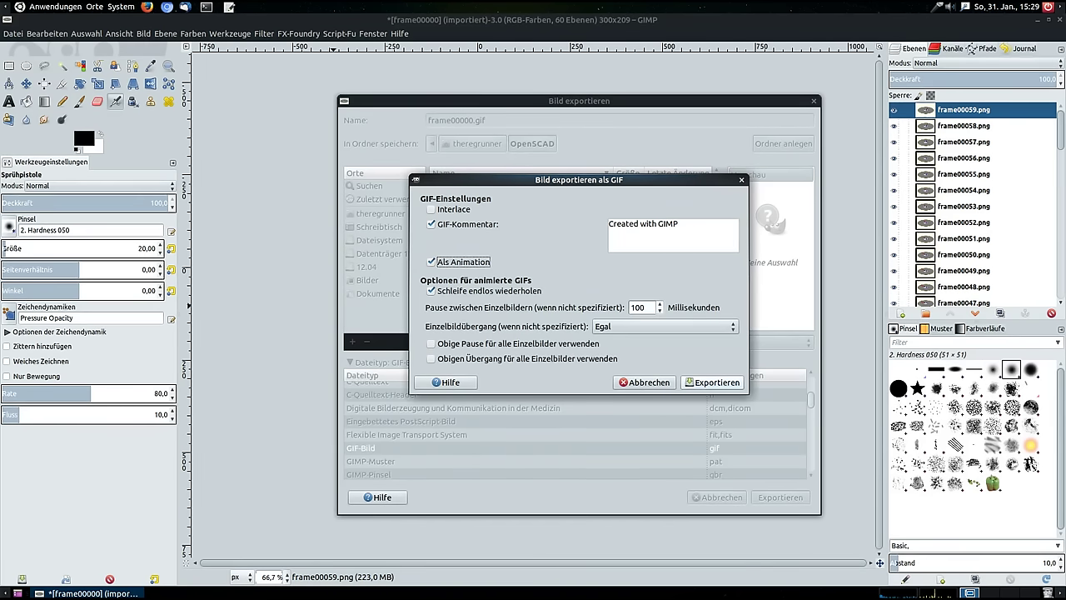
drag(690, 227, 492, 194)
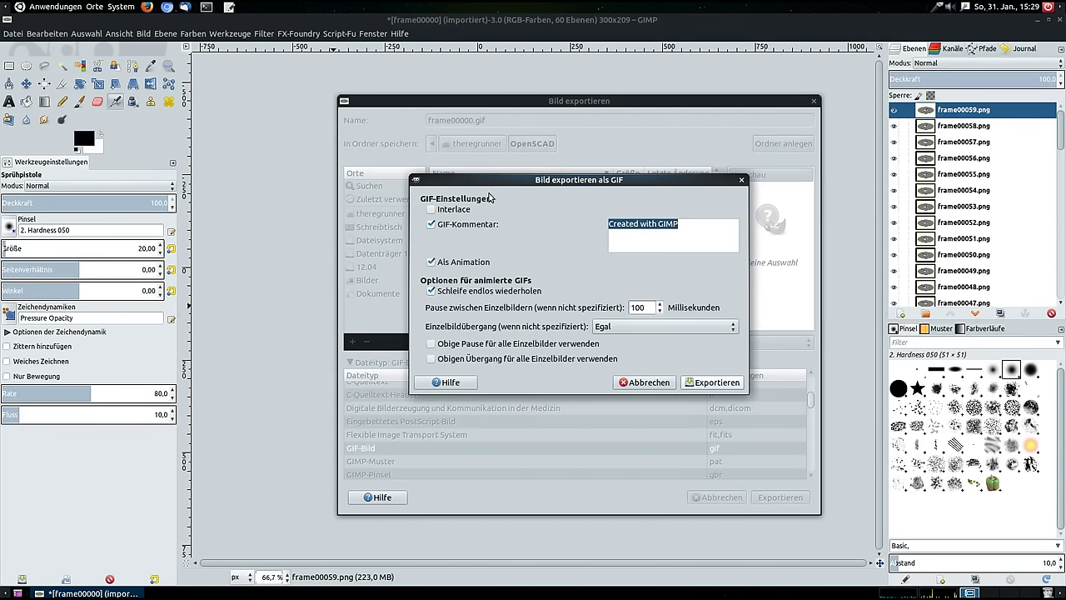
text(anigif)
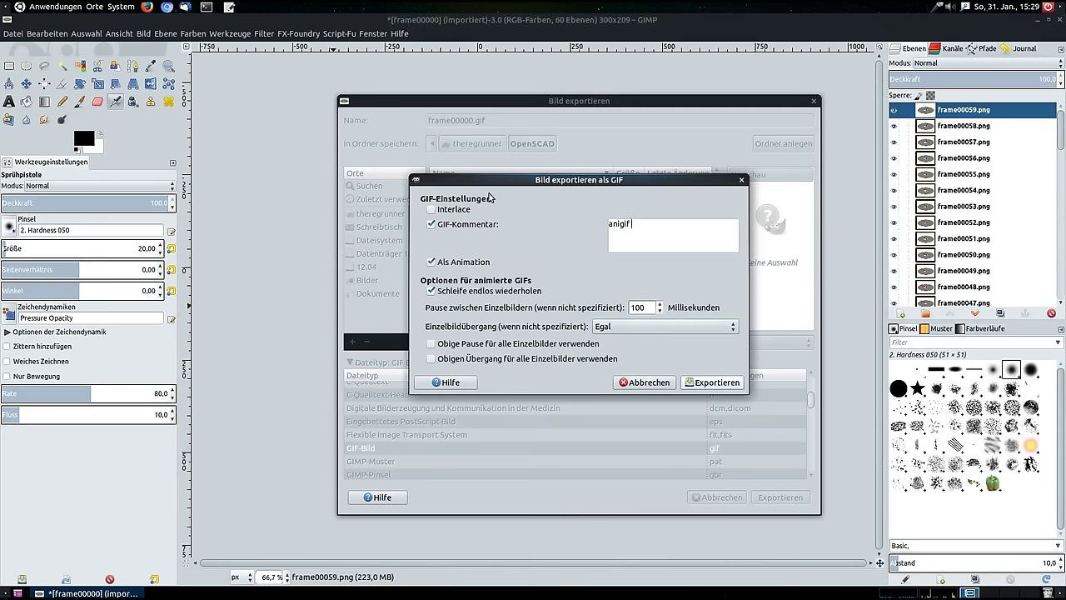
text( by ther)
text(egrunner)
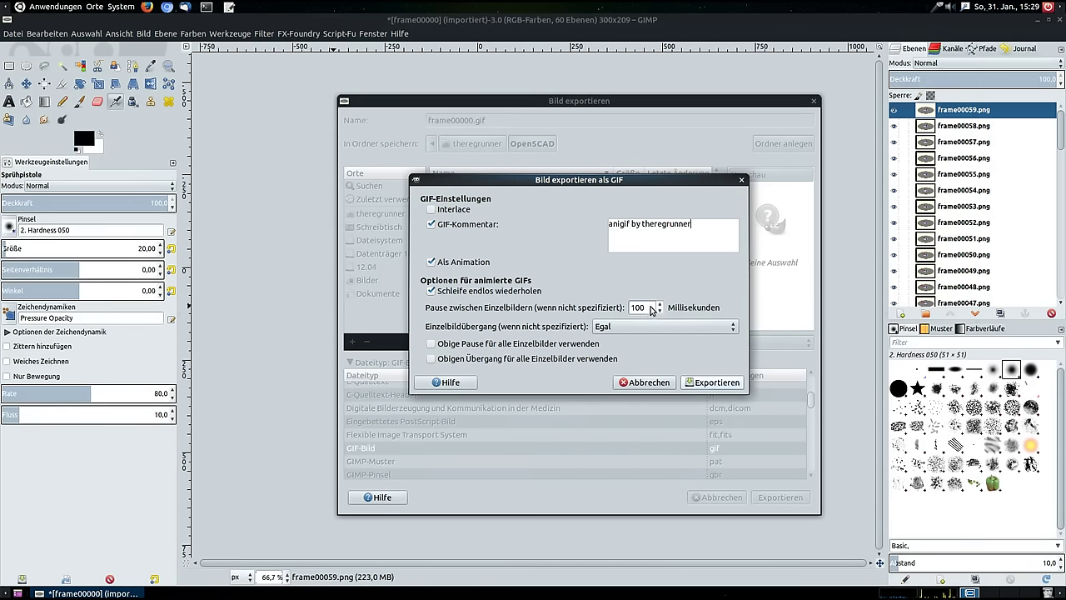
click(652, 308)
text(0)
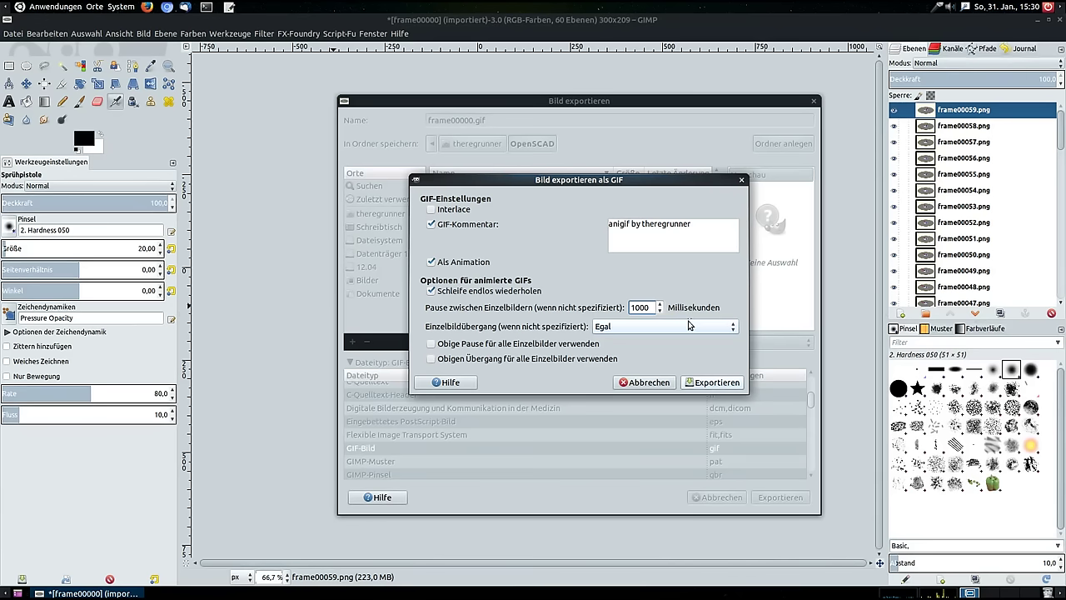
click(689, 325)
click(690, 359)
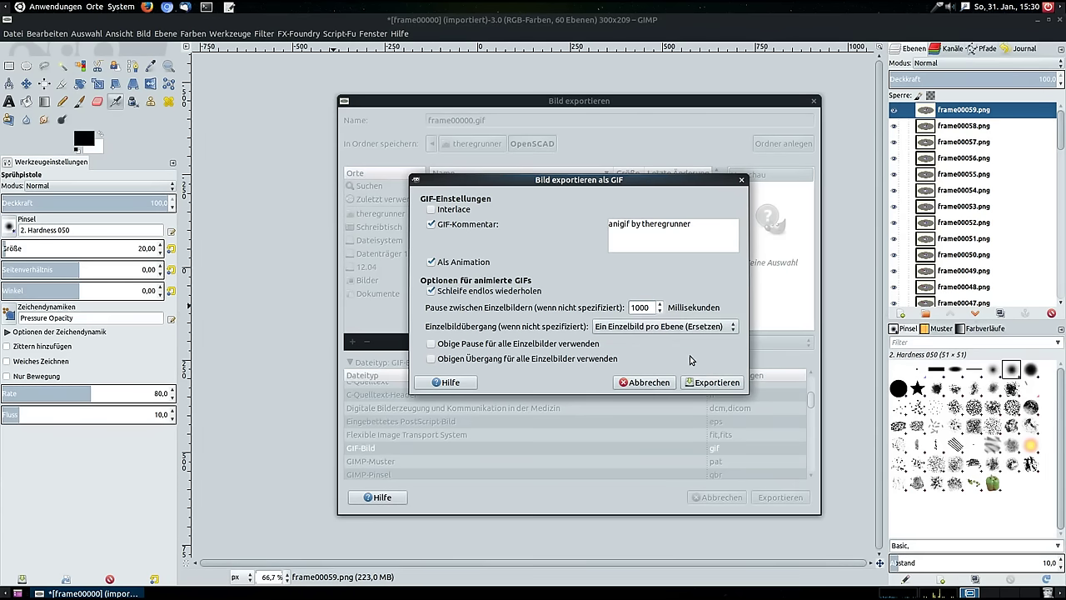
drag(623, 179, 602, 180)
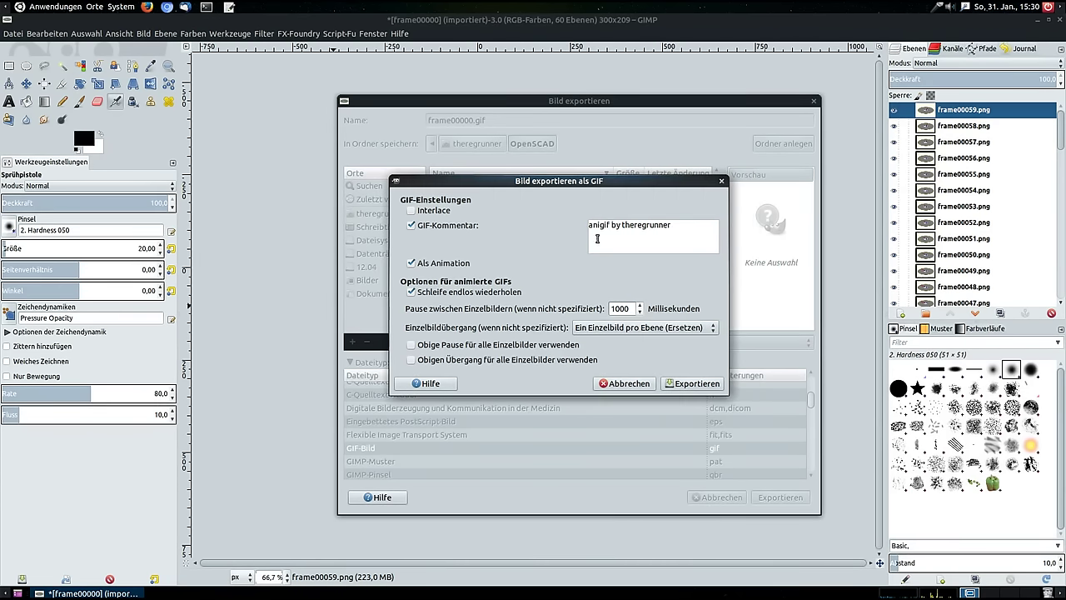
click(700, 384)
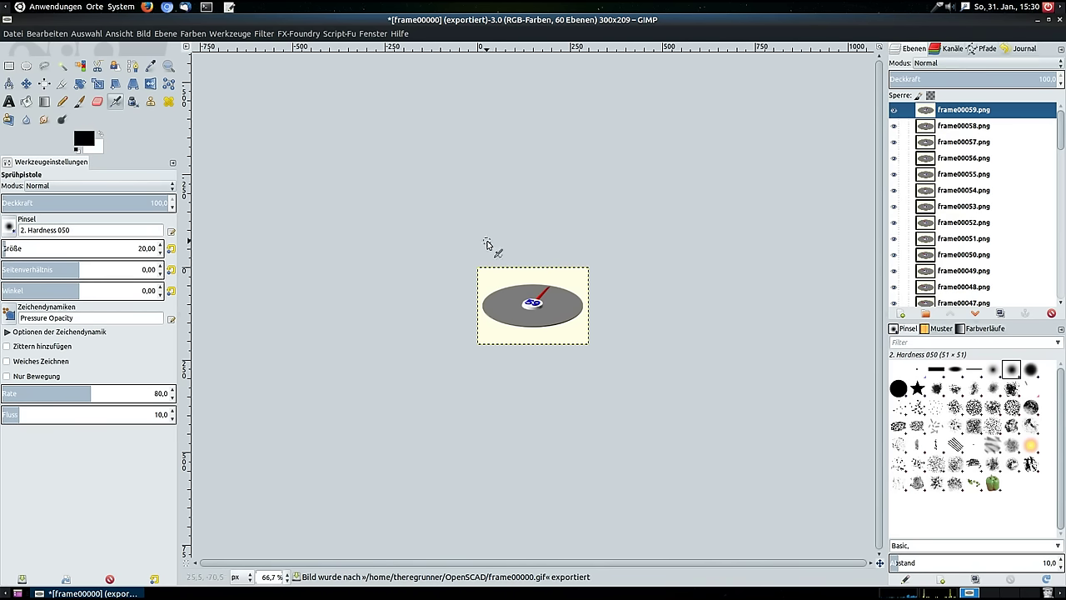
Step: In Caja, go to the home folder's OpenSCAD directory and select frame00000.gif
click(97, 6)
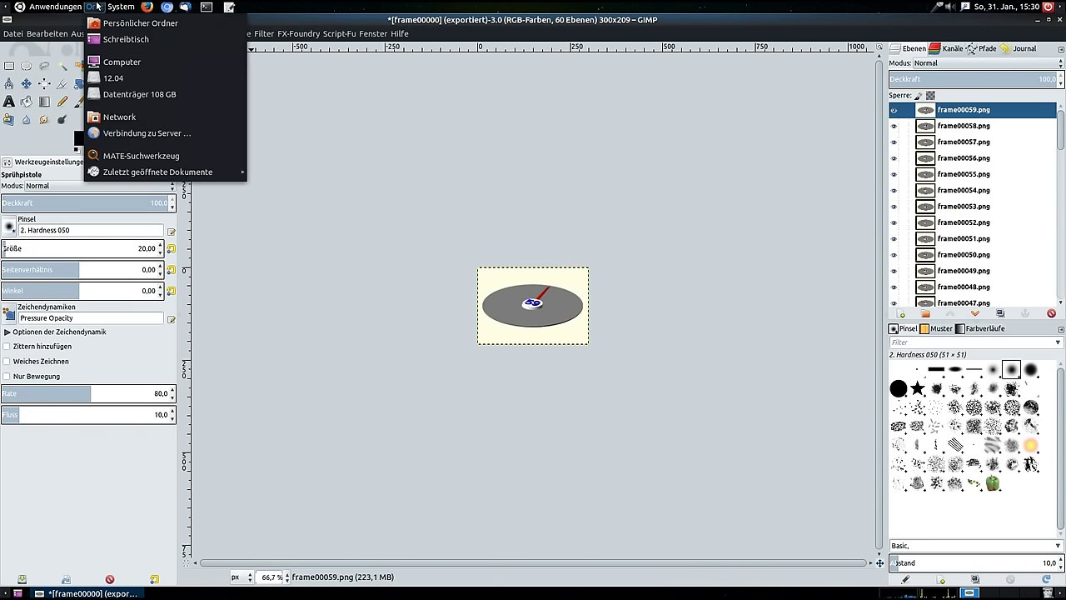
click(125, 23)
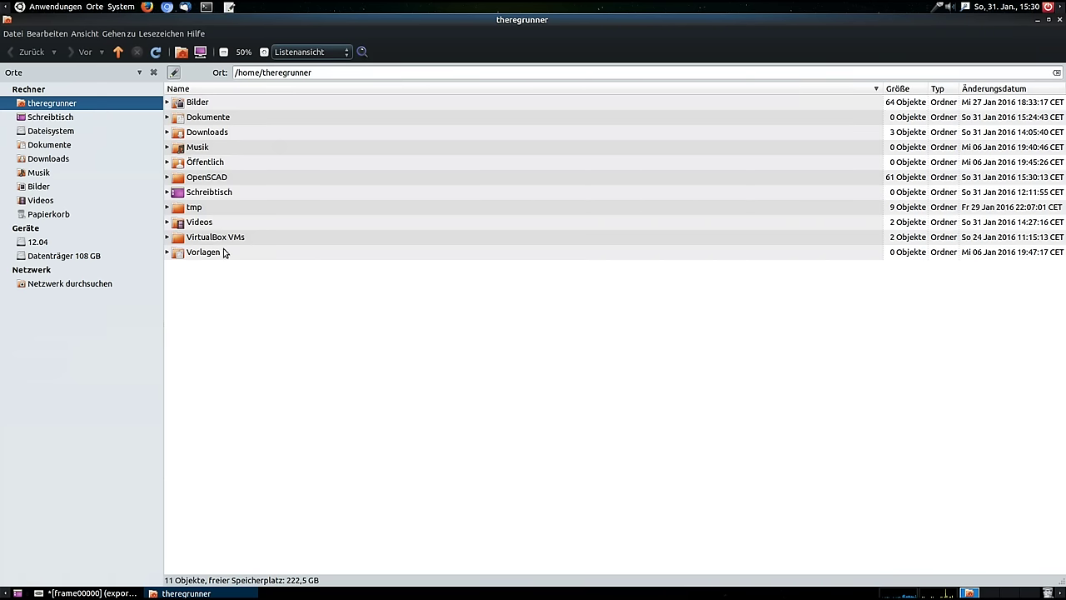
double_click(214, 177)
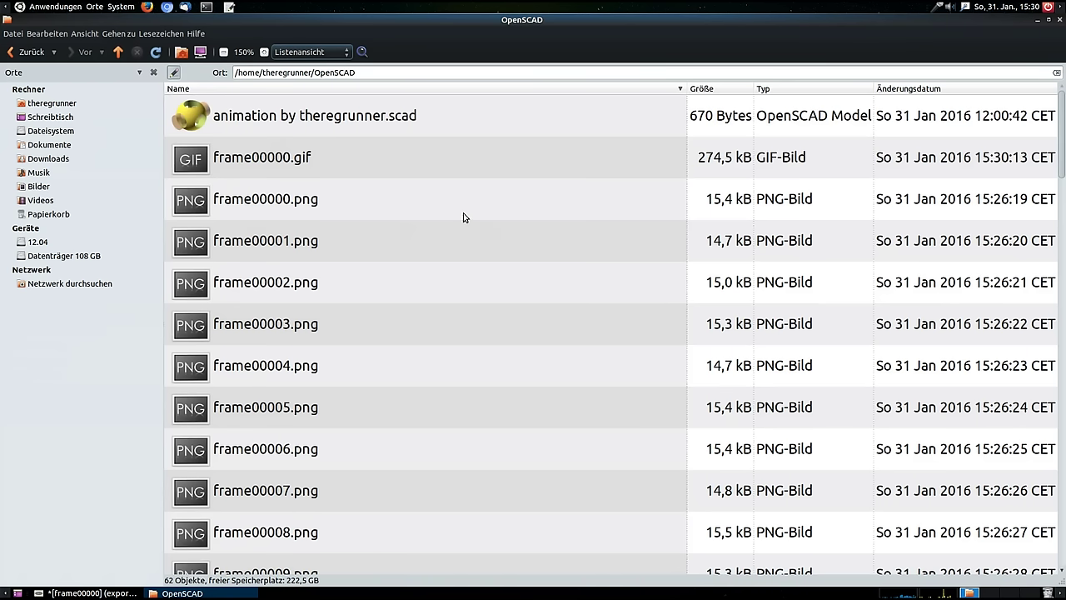
click(292, 166)
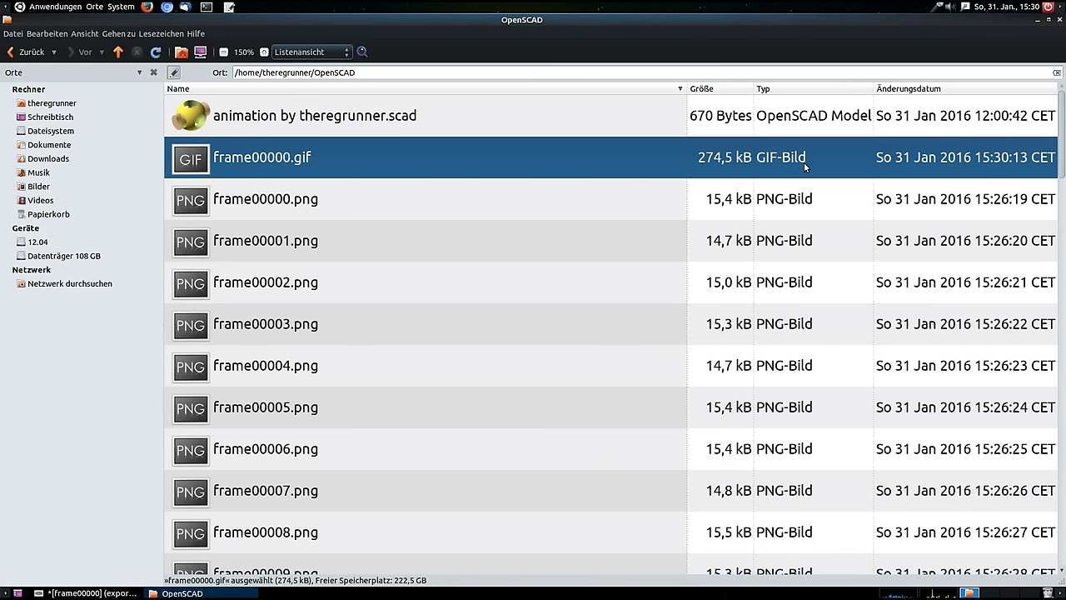
Step: Open frame00000.gif in Eye of MATE, maximize the viewer and zoom in on the dial
double_click(282, 160)
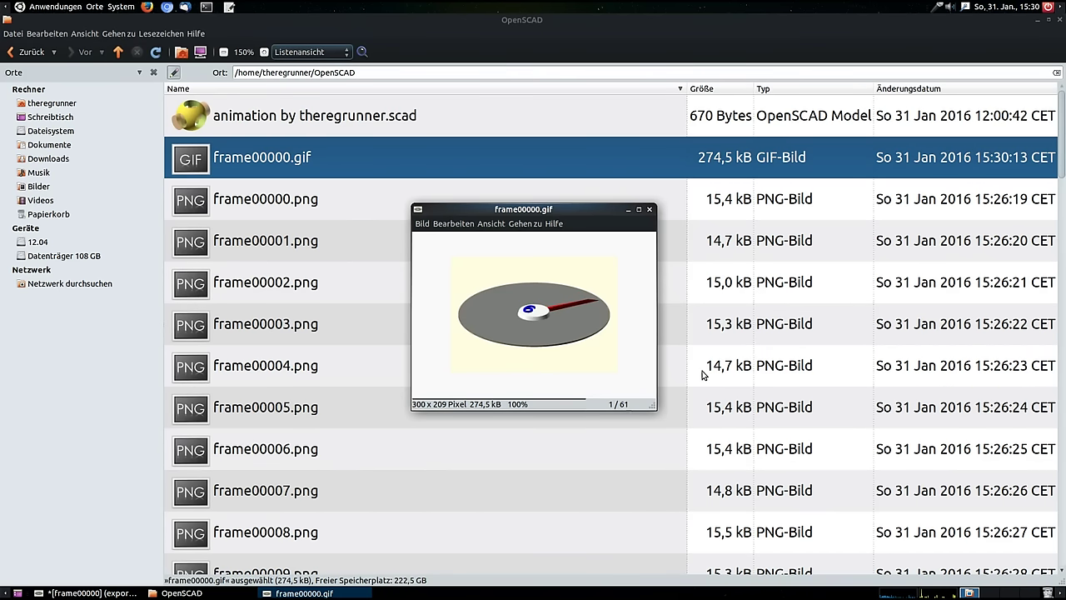
click(639, 209)
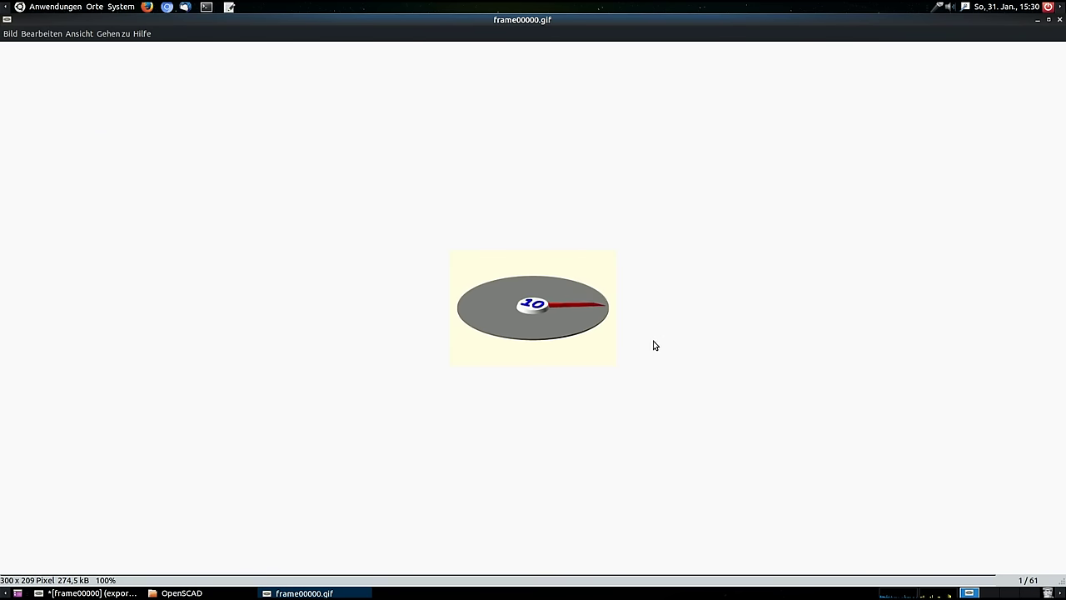
scroll(654, 345, up, 2)
scroll(661, 345, up, 3)
scroll(709, 331, up, 3)
scroll(773, 321, up, 5)
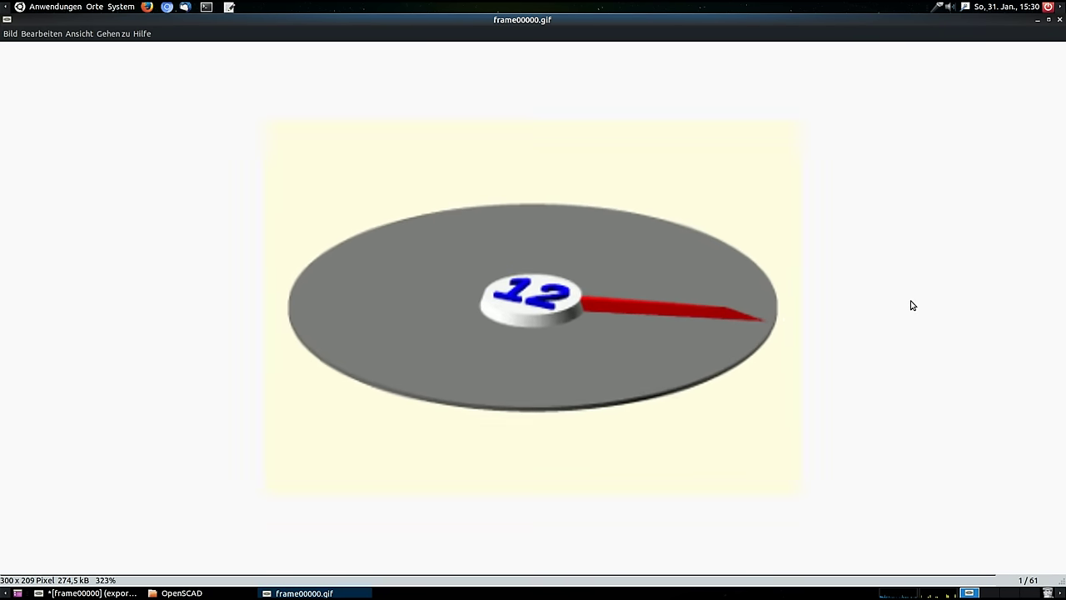
scroll(913, 306, up, 5)
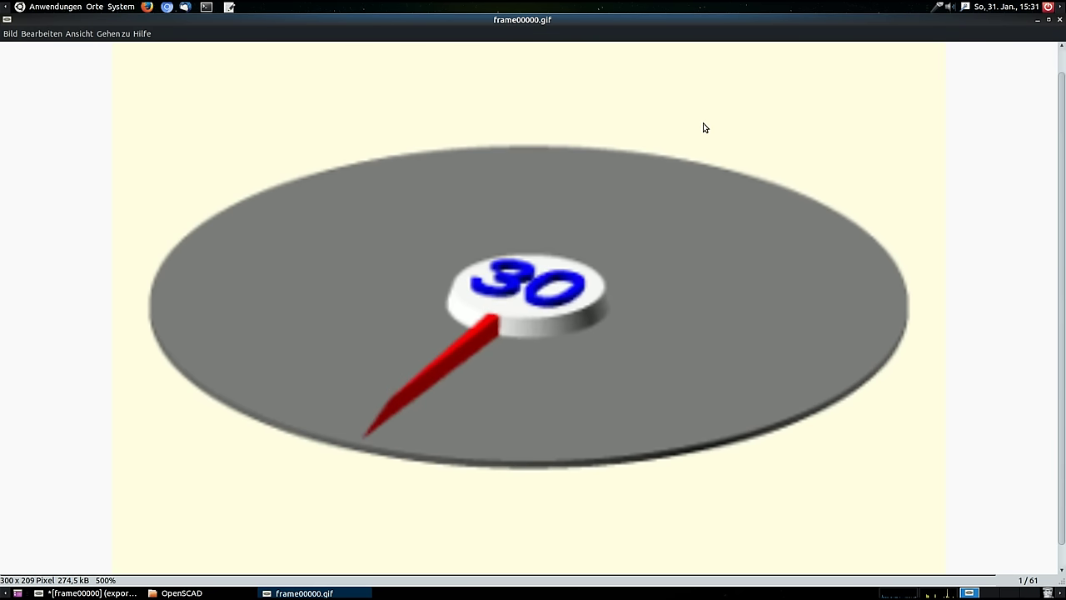
Step: Restore the viewer to a small window, zoom back out and shift it slightly down
double_click(683, 21)
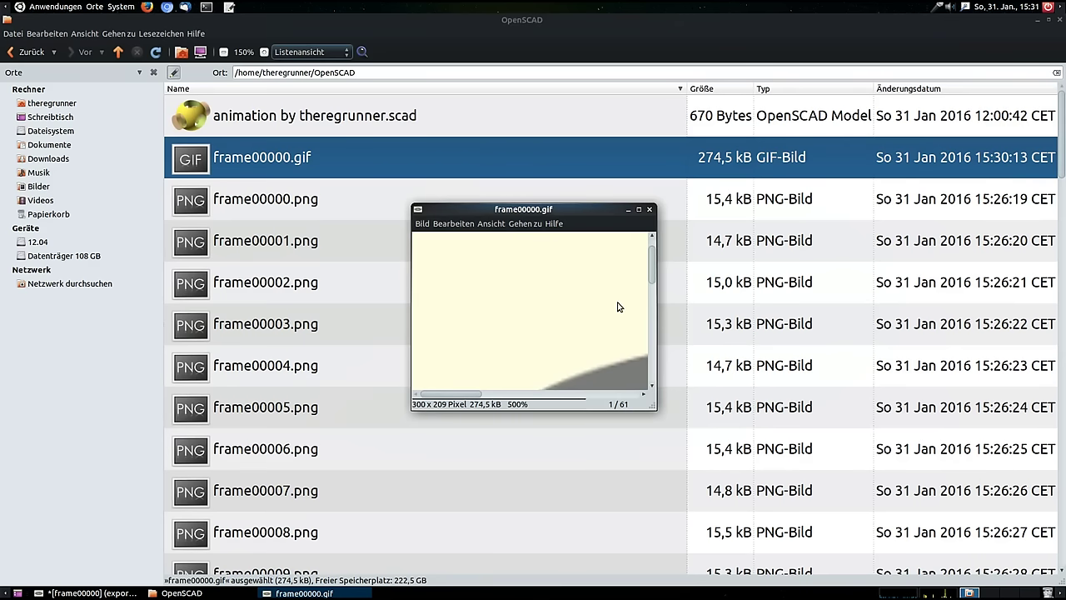
scroll(617, 307, down, 2)
scroll(617, 308, down, 3)
scroll(618, 308, down, 3)
scroll(617, 307, down, 2)
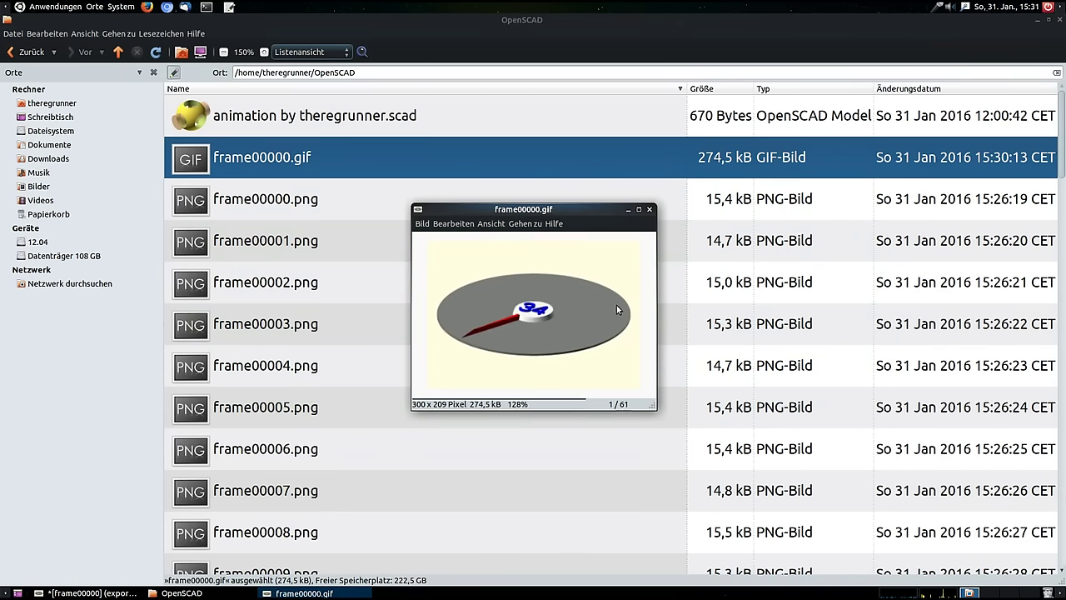
drag(601, 209, 599, 218)
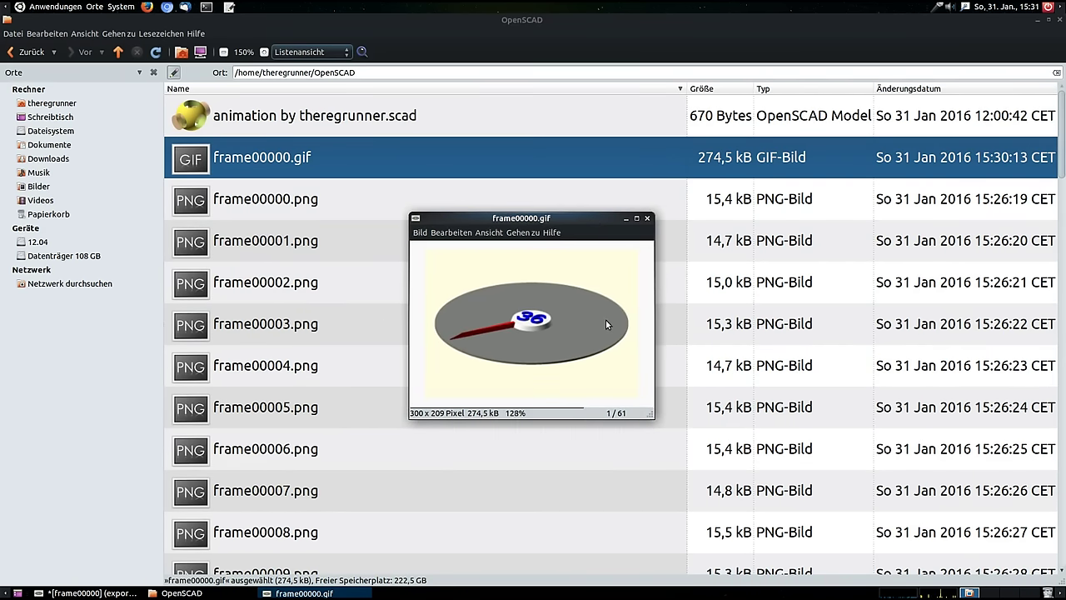
scroll(607, 330, up, 1)
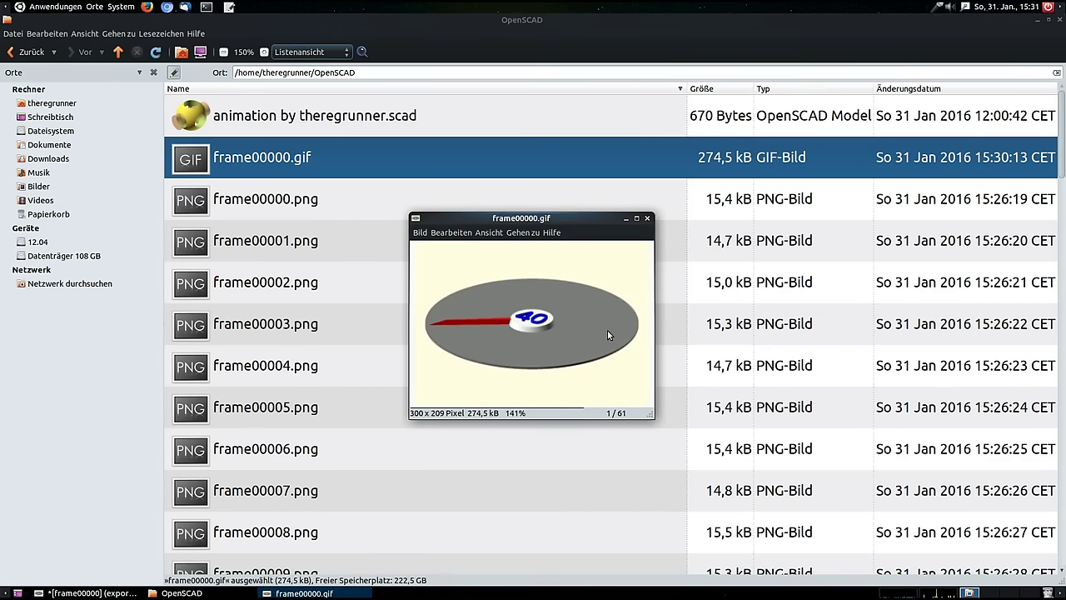
Step: Close Caja and quit GIMP, discarding the unsaved changes
click(1060, 19)
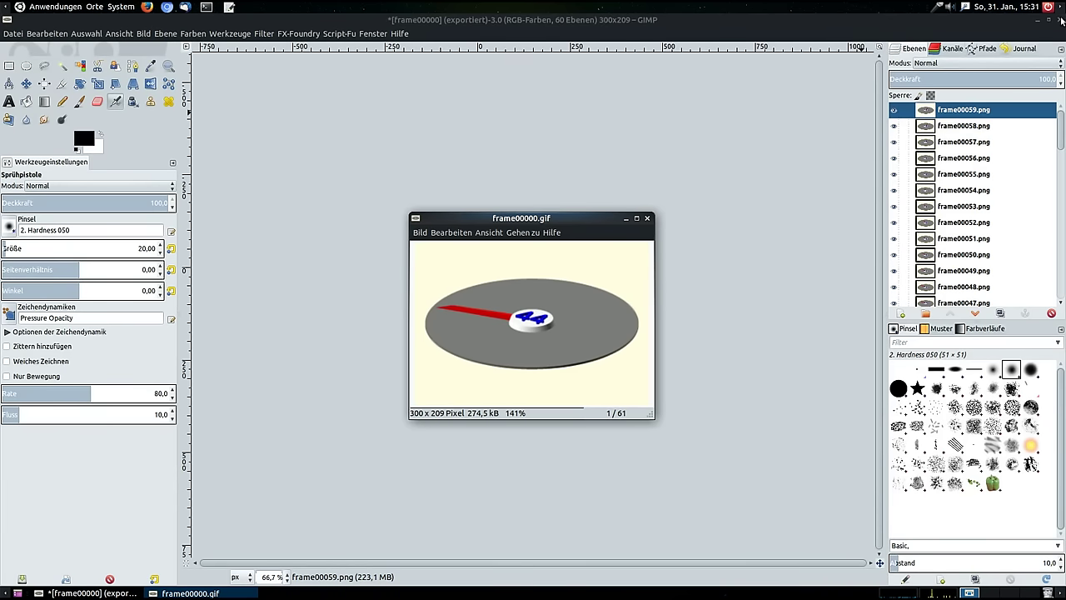
click(1061, 20)
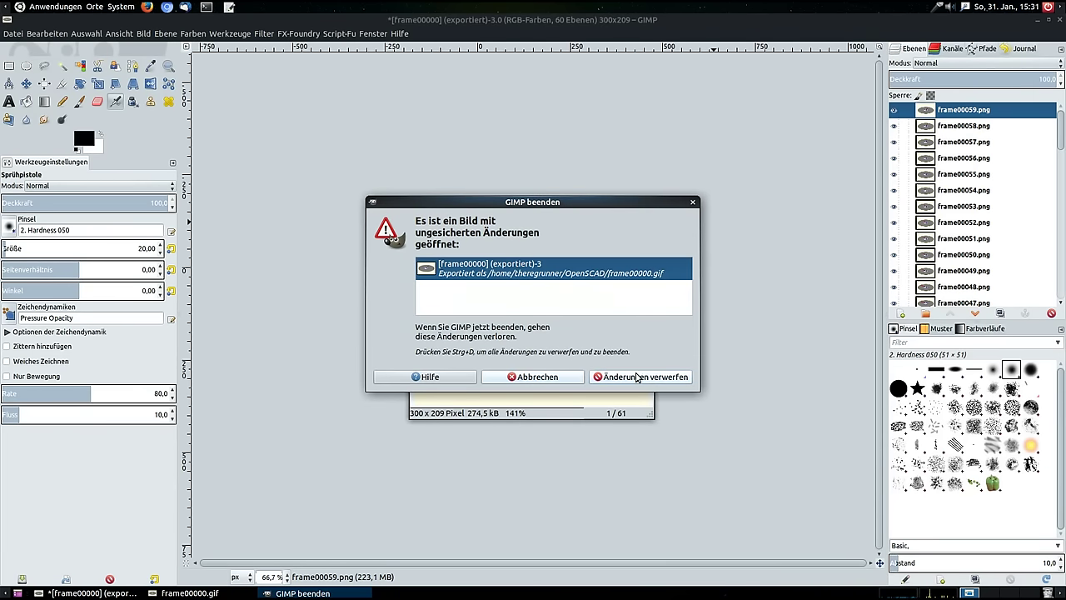
click(641, 377)
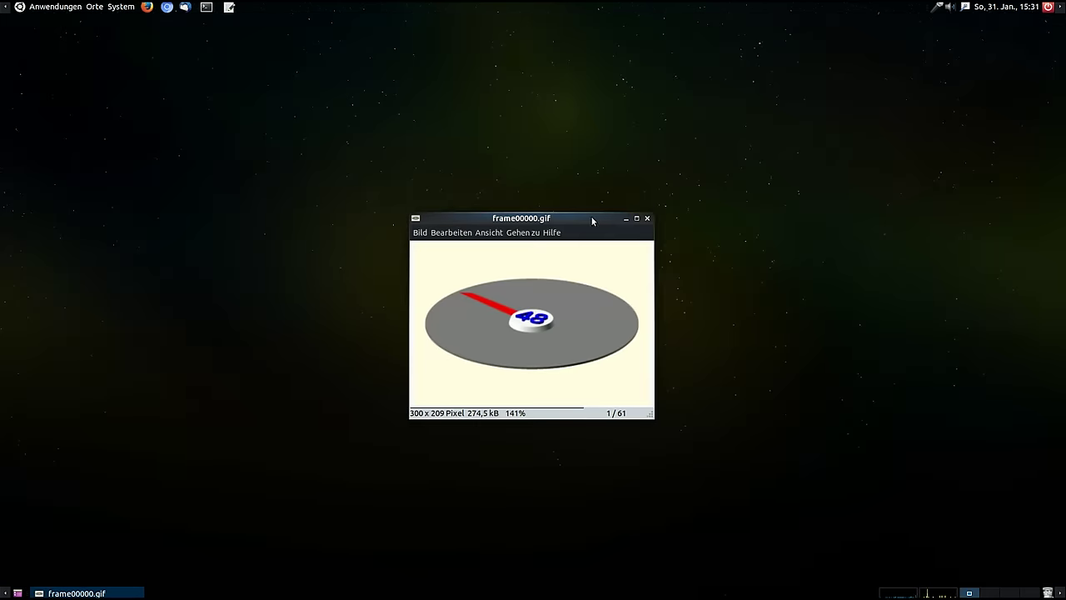
Step: Reposition and enlarge the viewer, maximize it, and zoom in on the rotating dial
drag(592, 220, 567, 155)
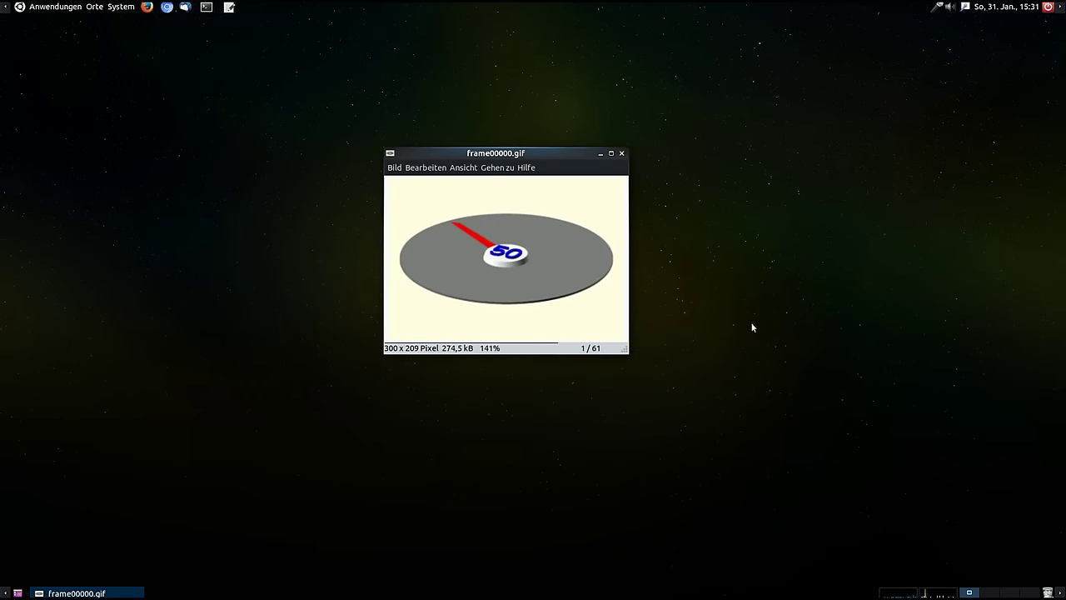
drag(627, 360, 796, 518)
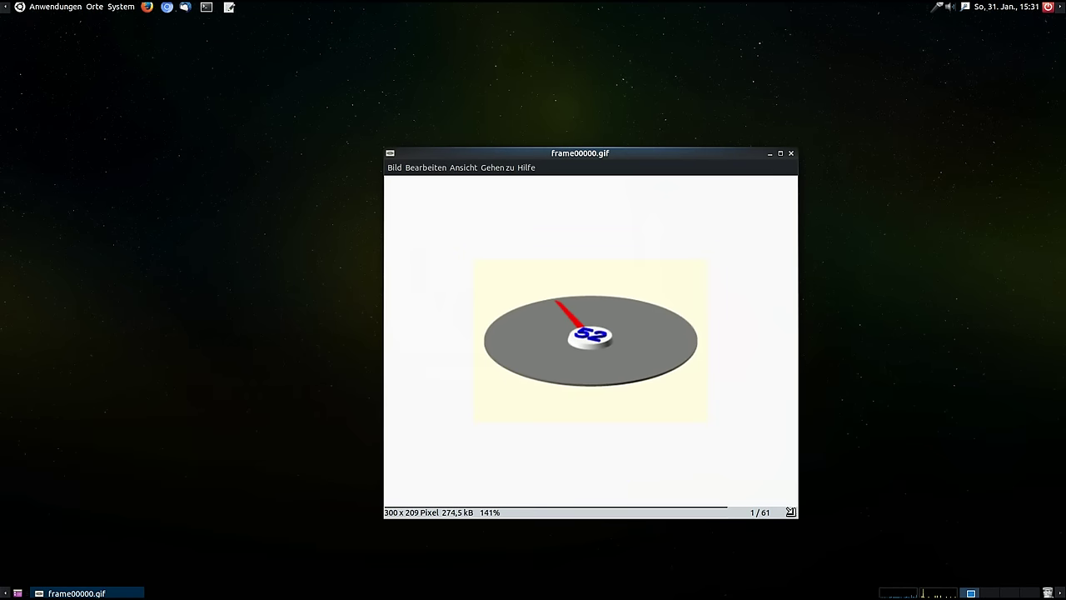
drag(689, 156, 583, 96)
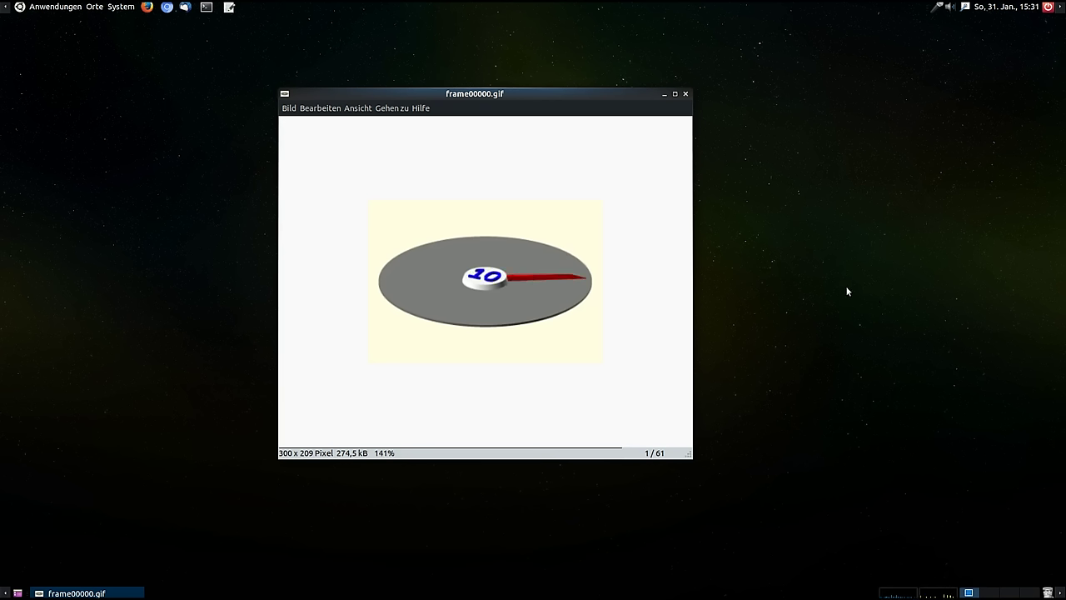
scroll(581, 316, up, 3)
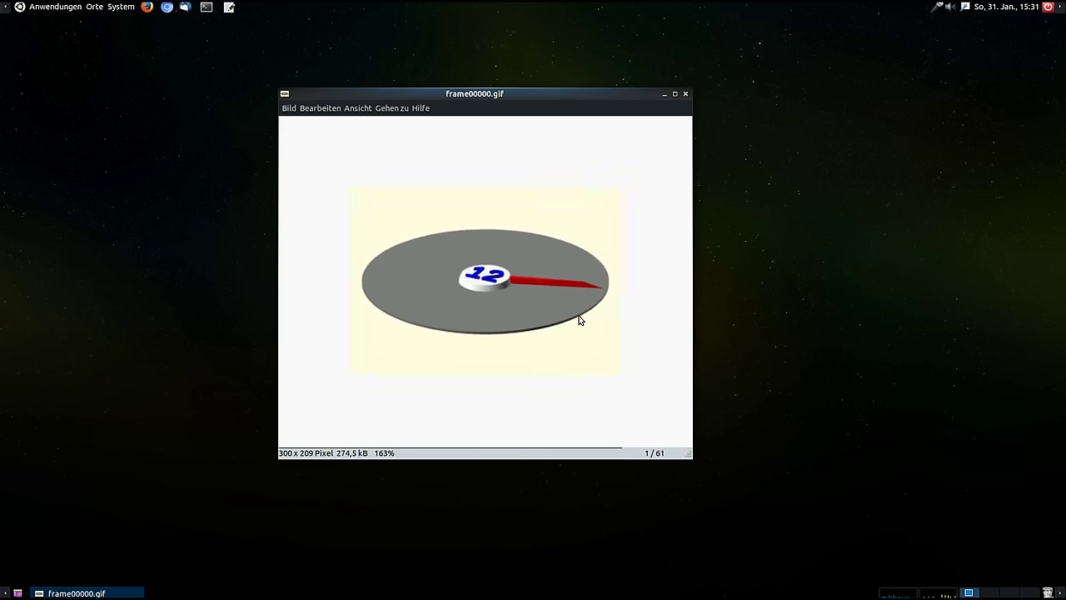
scroll(579, 319, up, 7)
scroll(578, 319, up, 2)
click(676, 94)
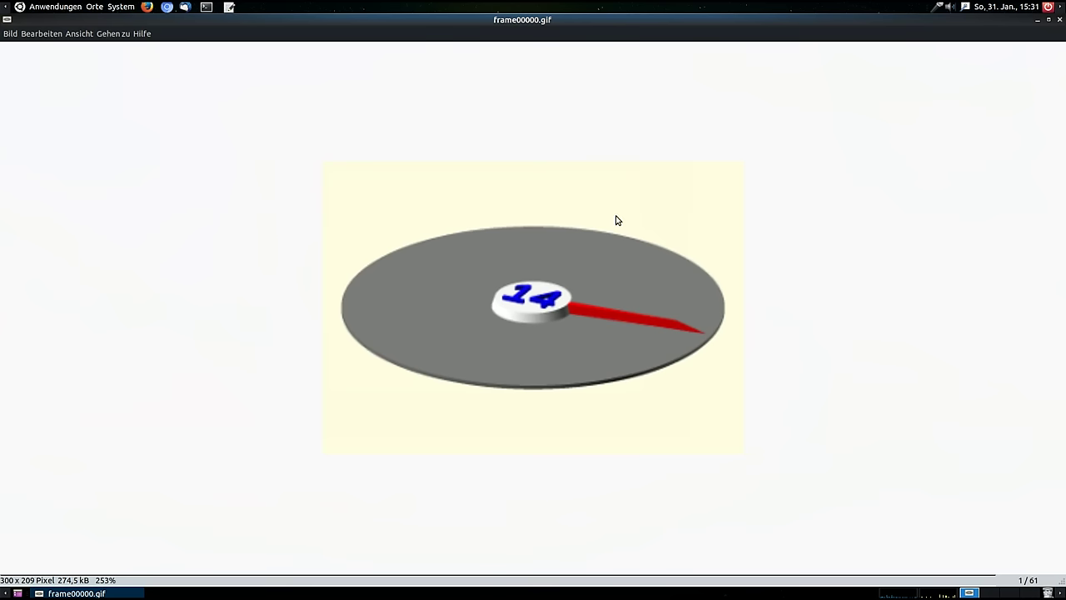
scroll(679, 271, up, 1)
scroll(679, 271, up, 4)
scroll(679, 271, up, 2)
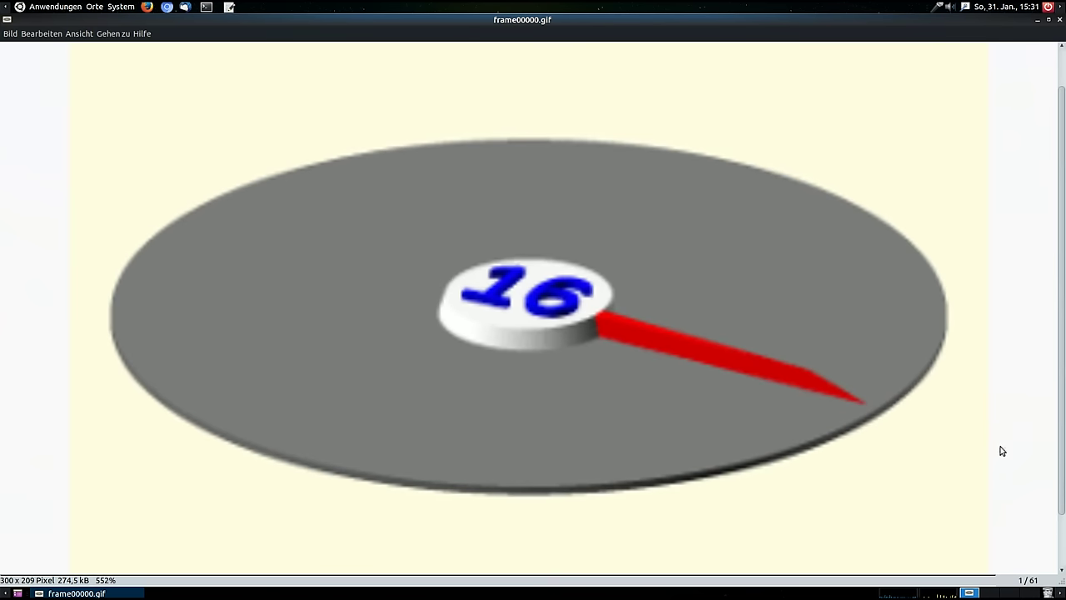